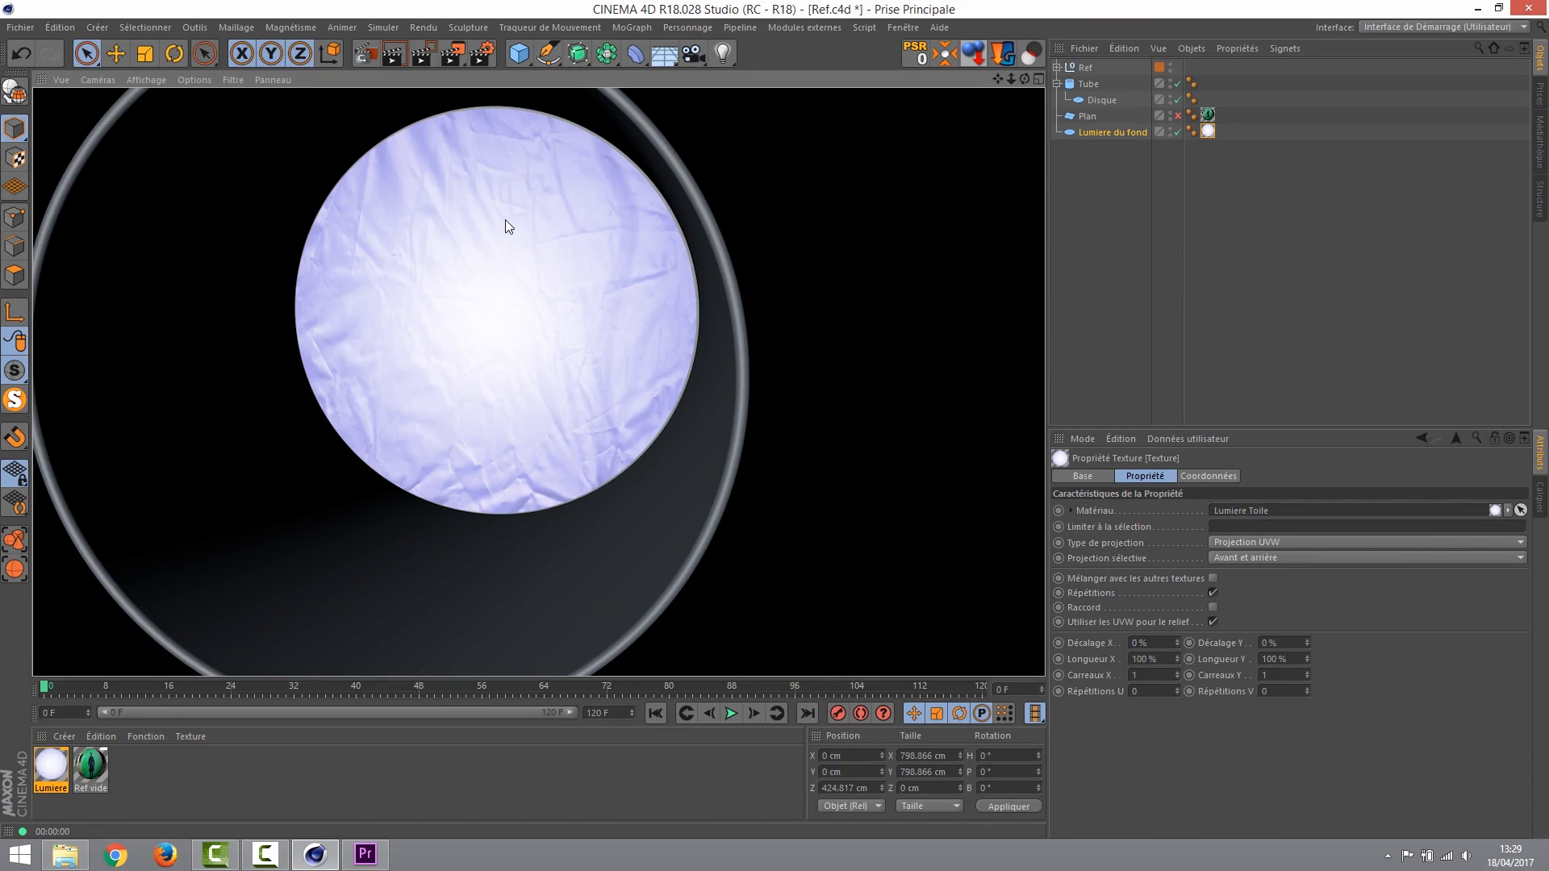
{"action": "left_click", "coordinate": [484, 53]}
{"action": "left_click", "coordinate": [200, 294]}
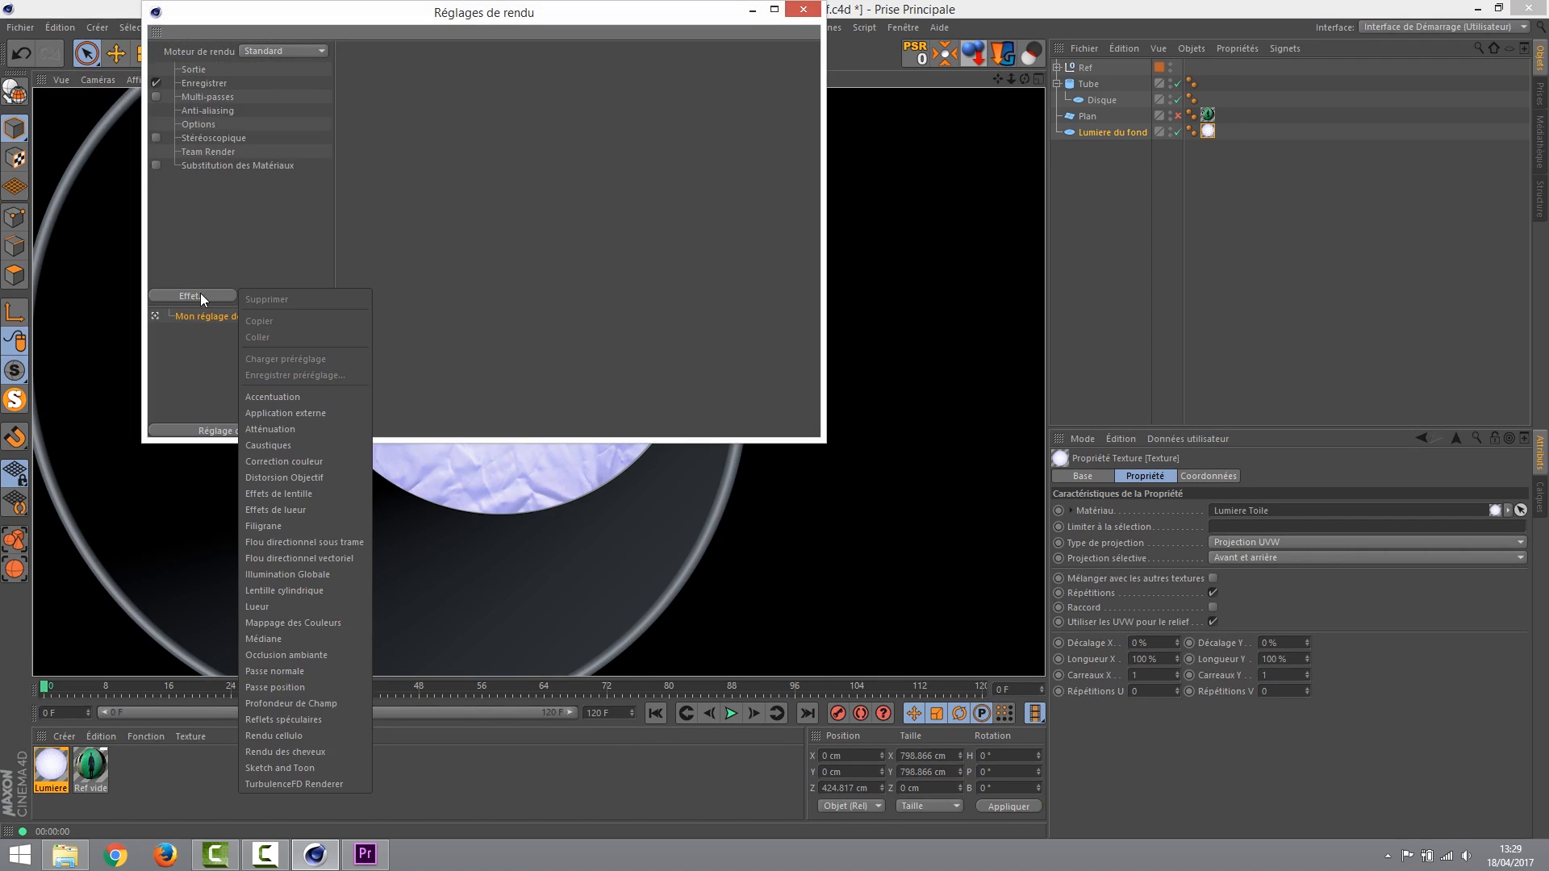
{"action": "left_click", "coordinate": [515, 246]}
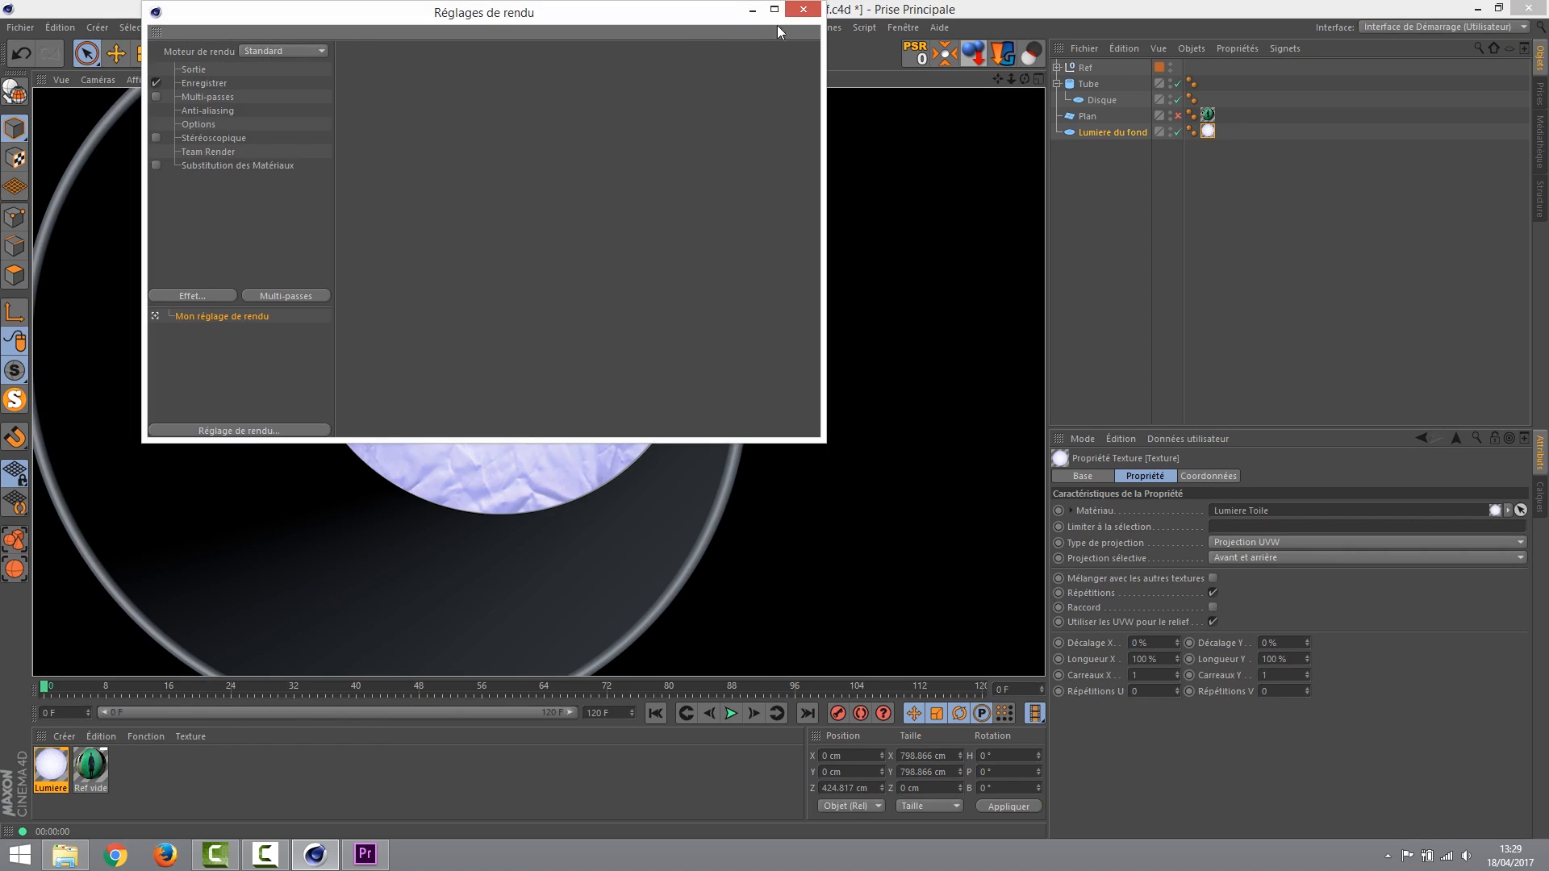
{"action": "left_click", "coordinate": [803, 8]}
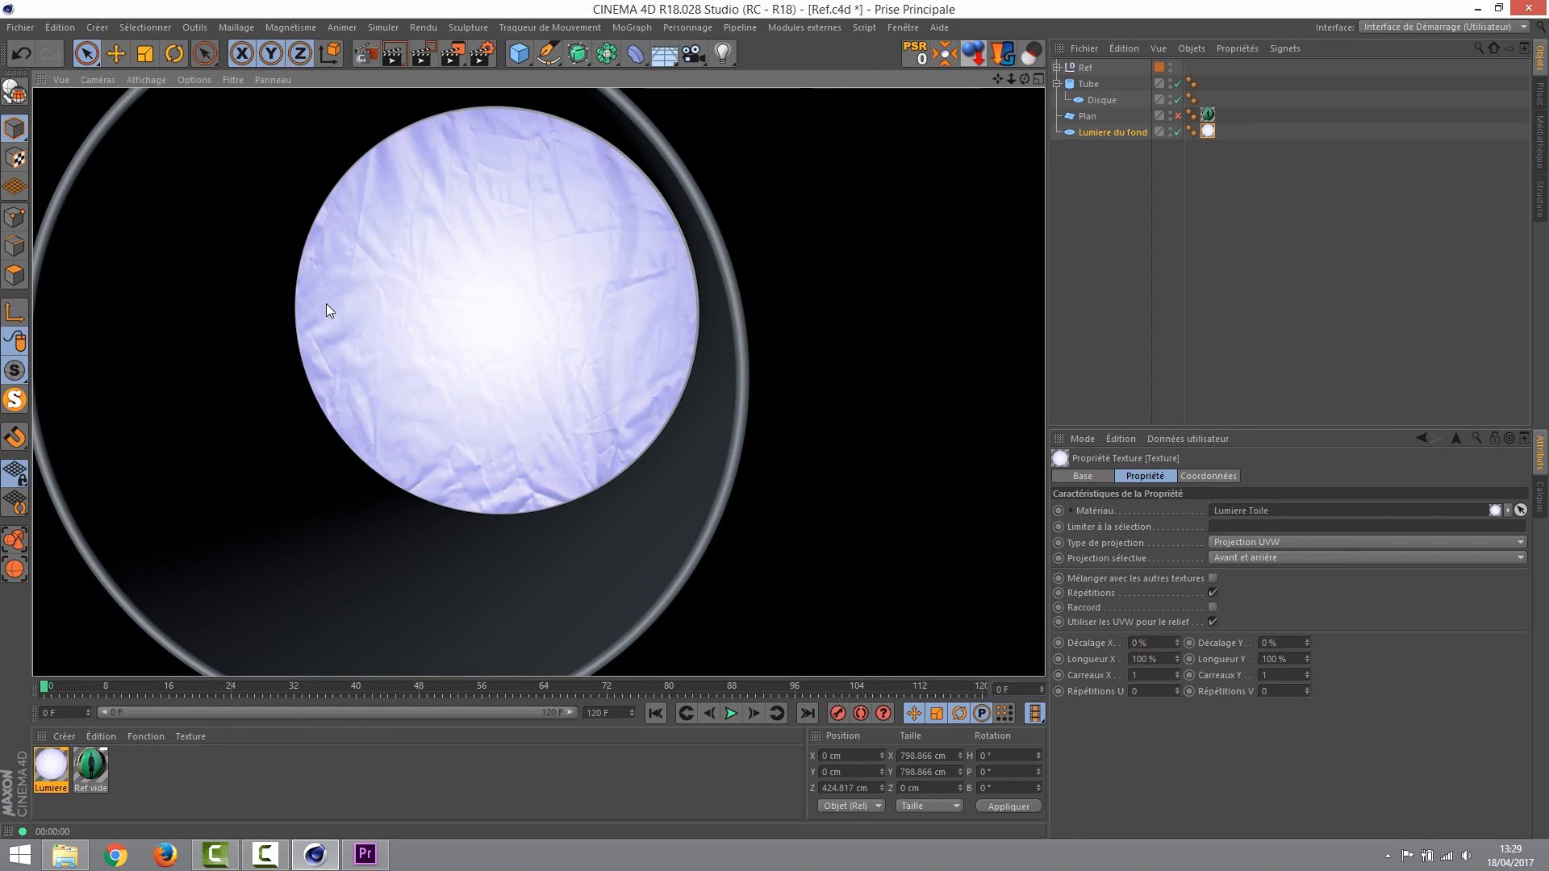
Create a new material named Tube and disable its Couleur channel.
{"action": "left_click", "coordinate": [450, 565]}
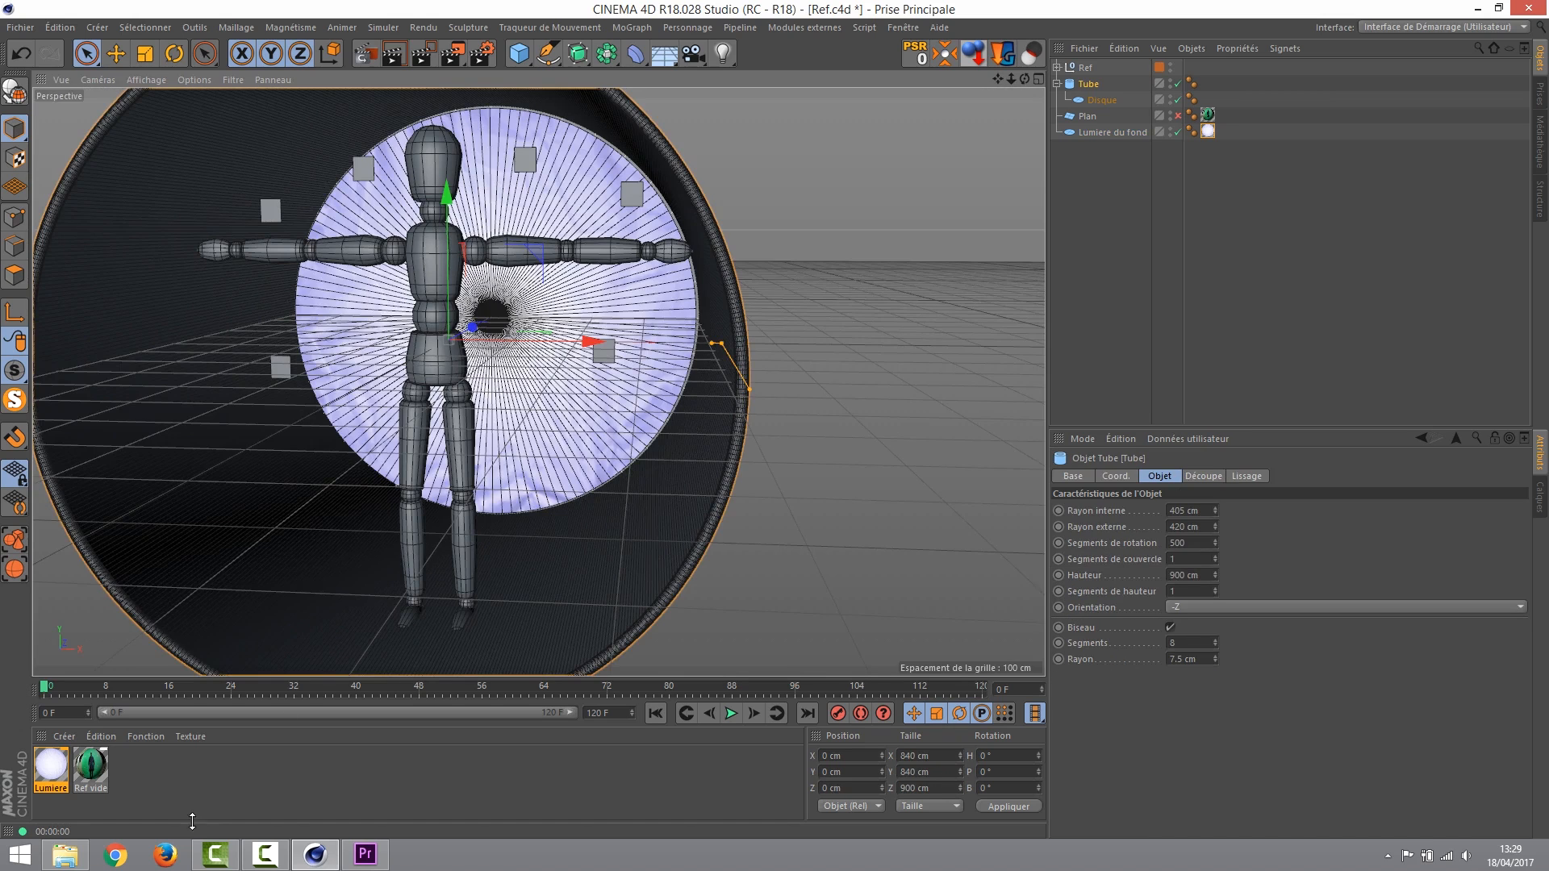
{"action": "double_click", "coordinate": [178, 776]}
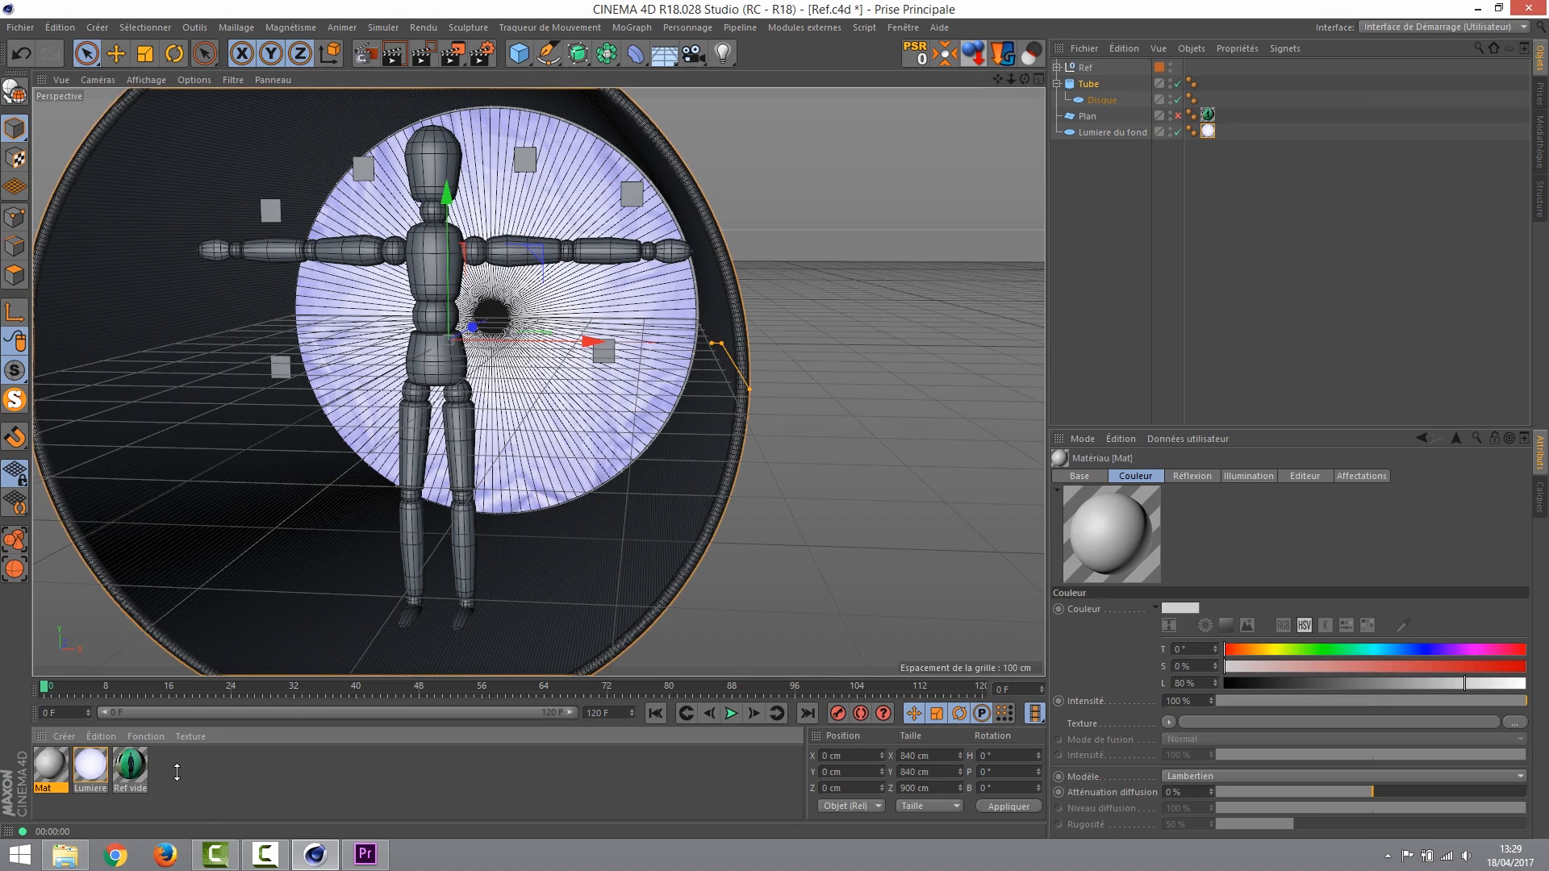
{"action": "double_click", "coordinate": [46, 763]}
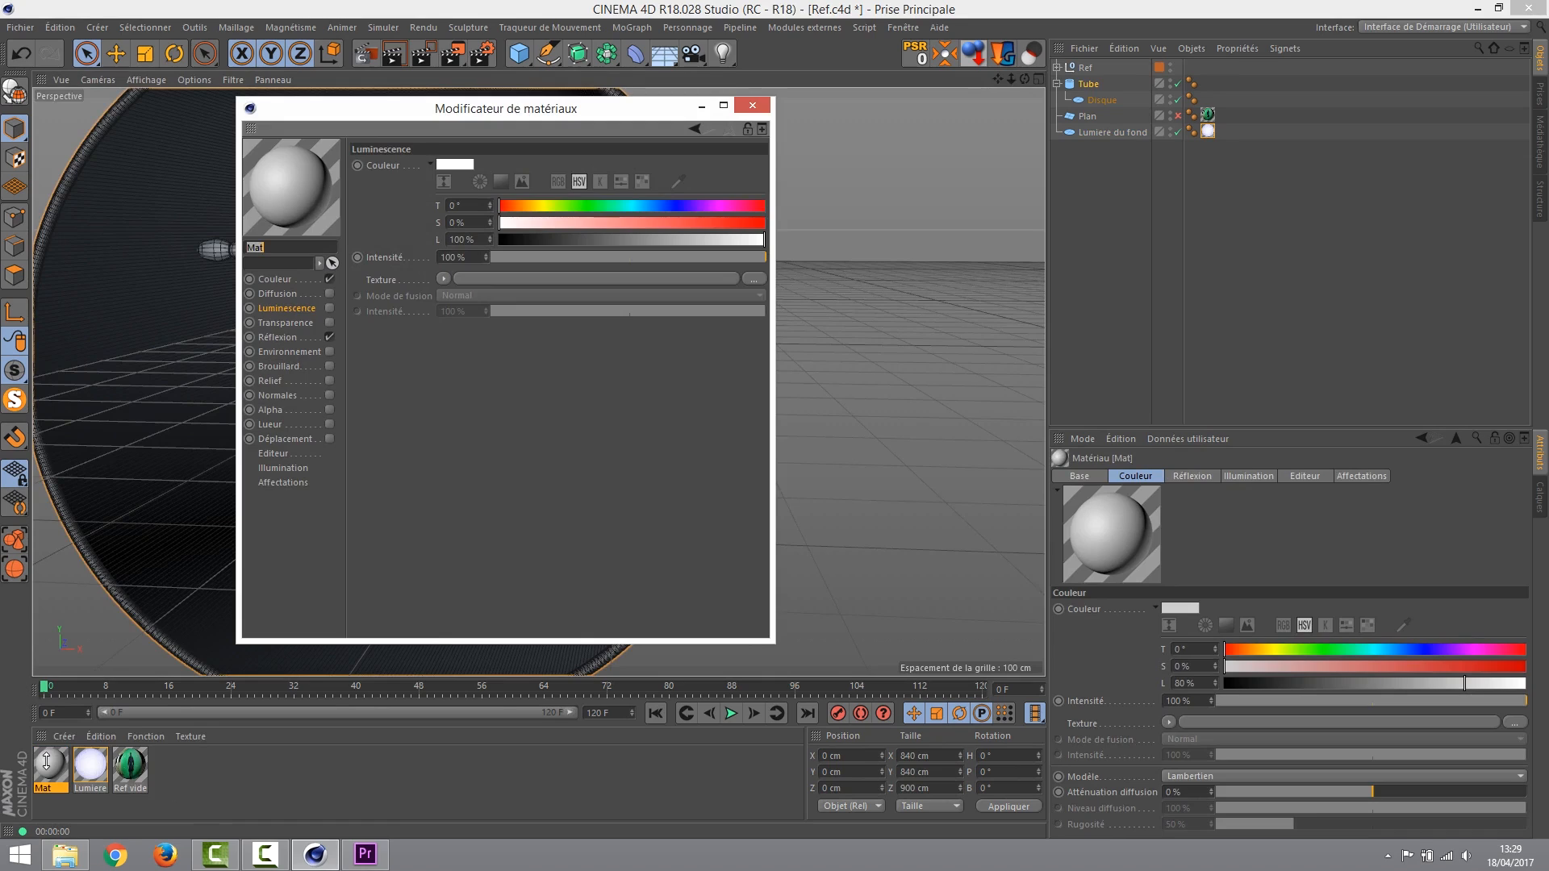
{"action": "left_click_drag", "start_coordinate": [46, 763], "coordinate": [174, 662]}
{"action": "type", "text": "Tube"}
{"action": "left_click", "coordinate": [329, 279]}
Replace the default specular layer in the Tube material's Réflexion channel with a new Beckmann layer.
{"action": "left_click", "coordinate": [283, 338]}
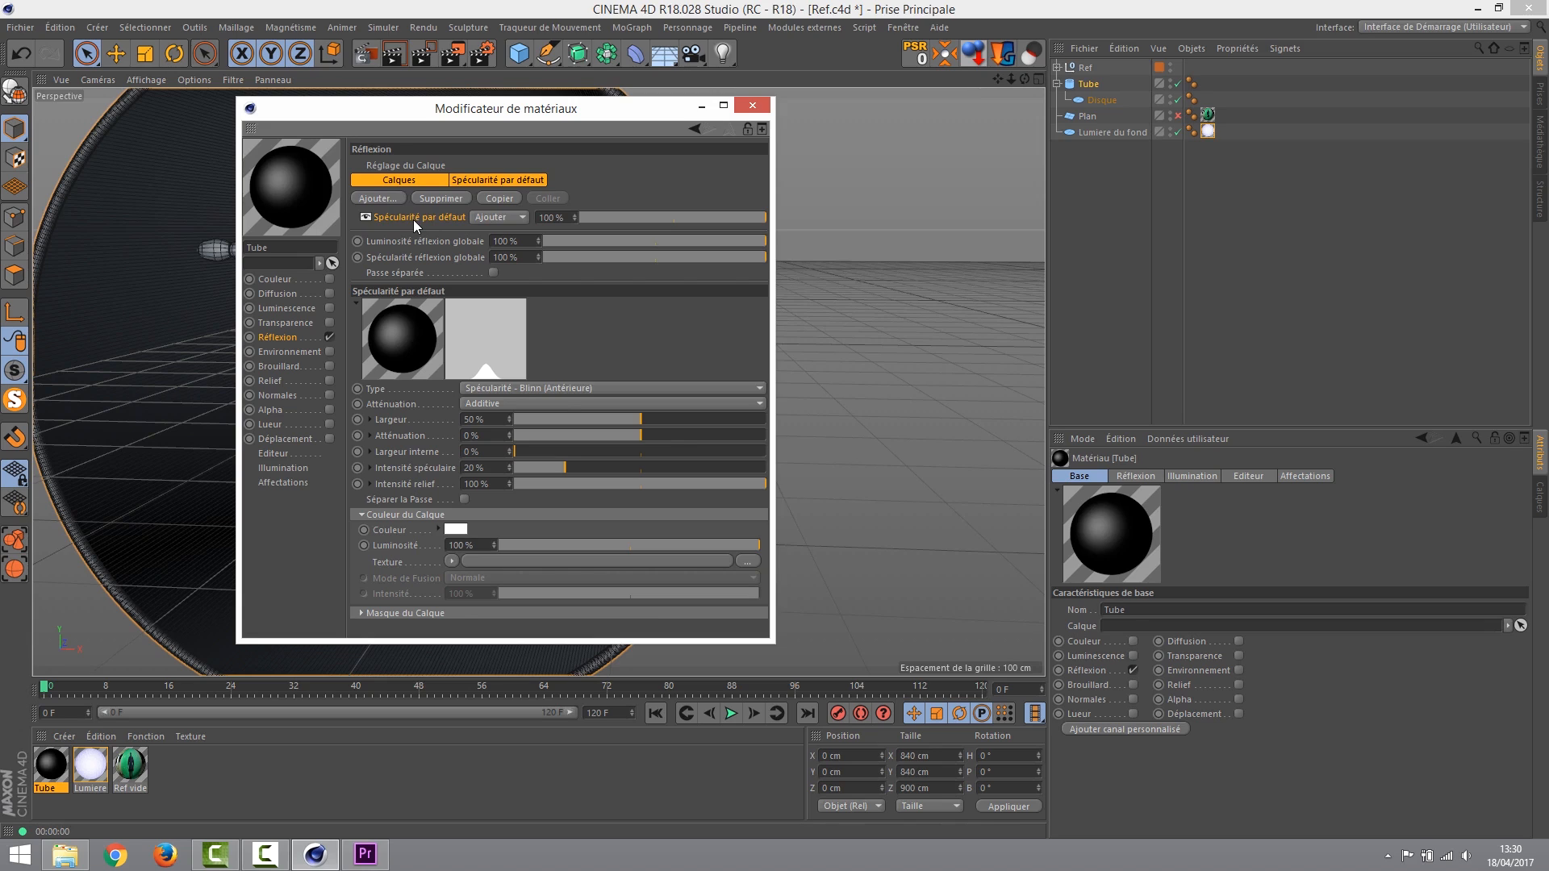
{"action": "left_click", "coordinate": [517, 388]}
{"action": "left_click", "coordinate": [500, 408]}
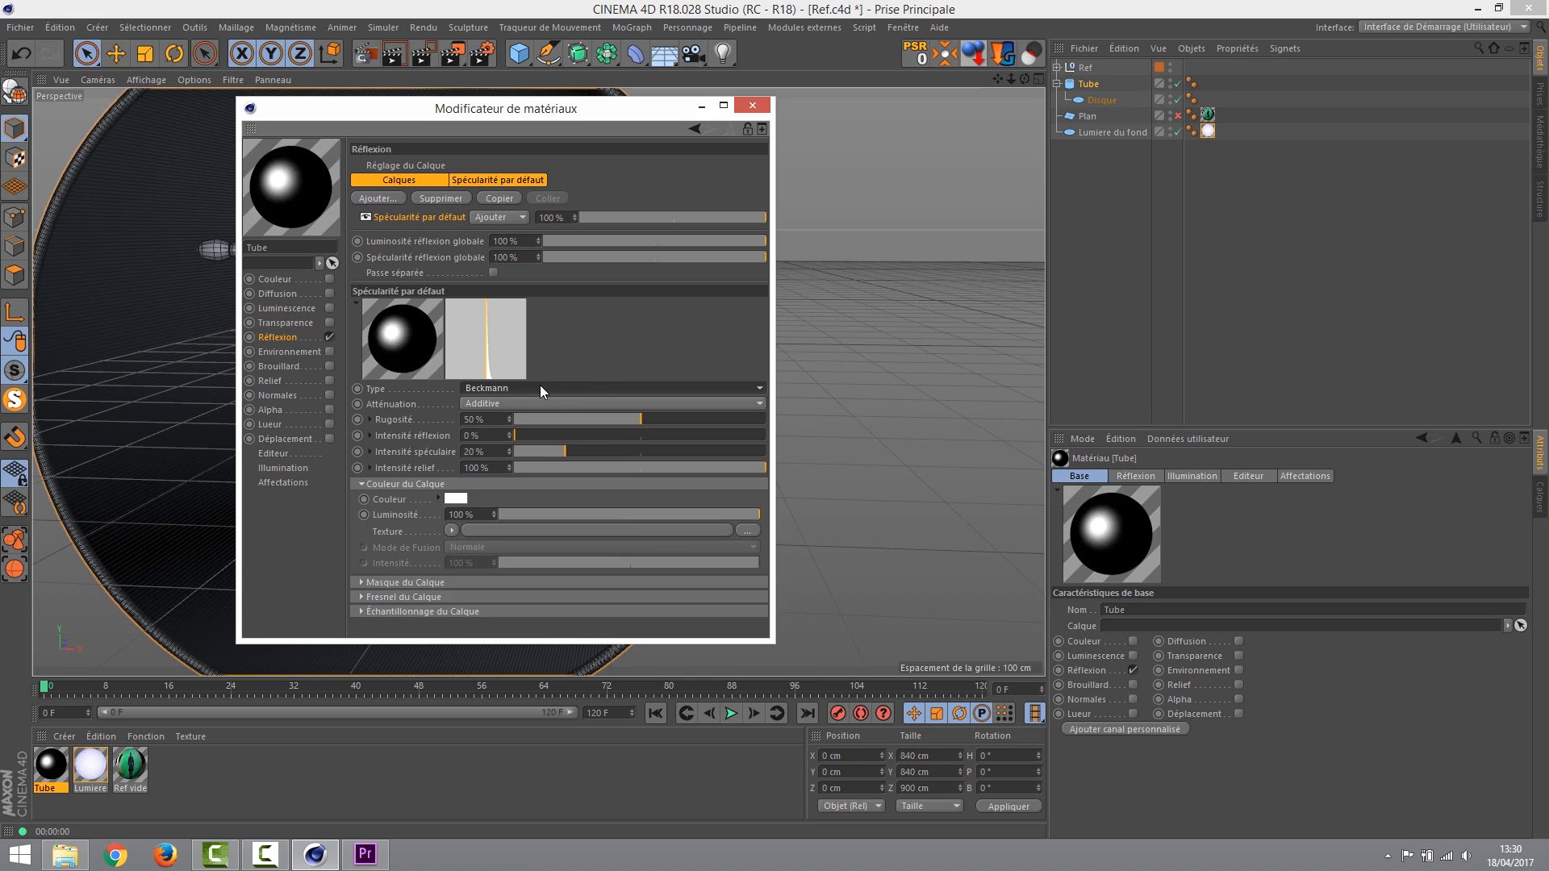
{"action": "left_click", "coordinate": [376, 199]}
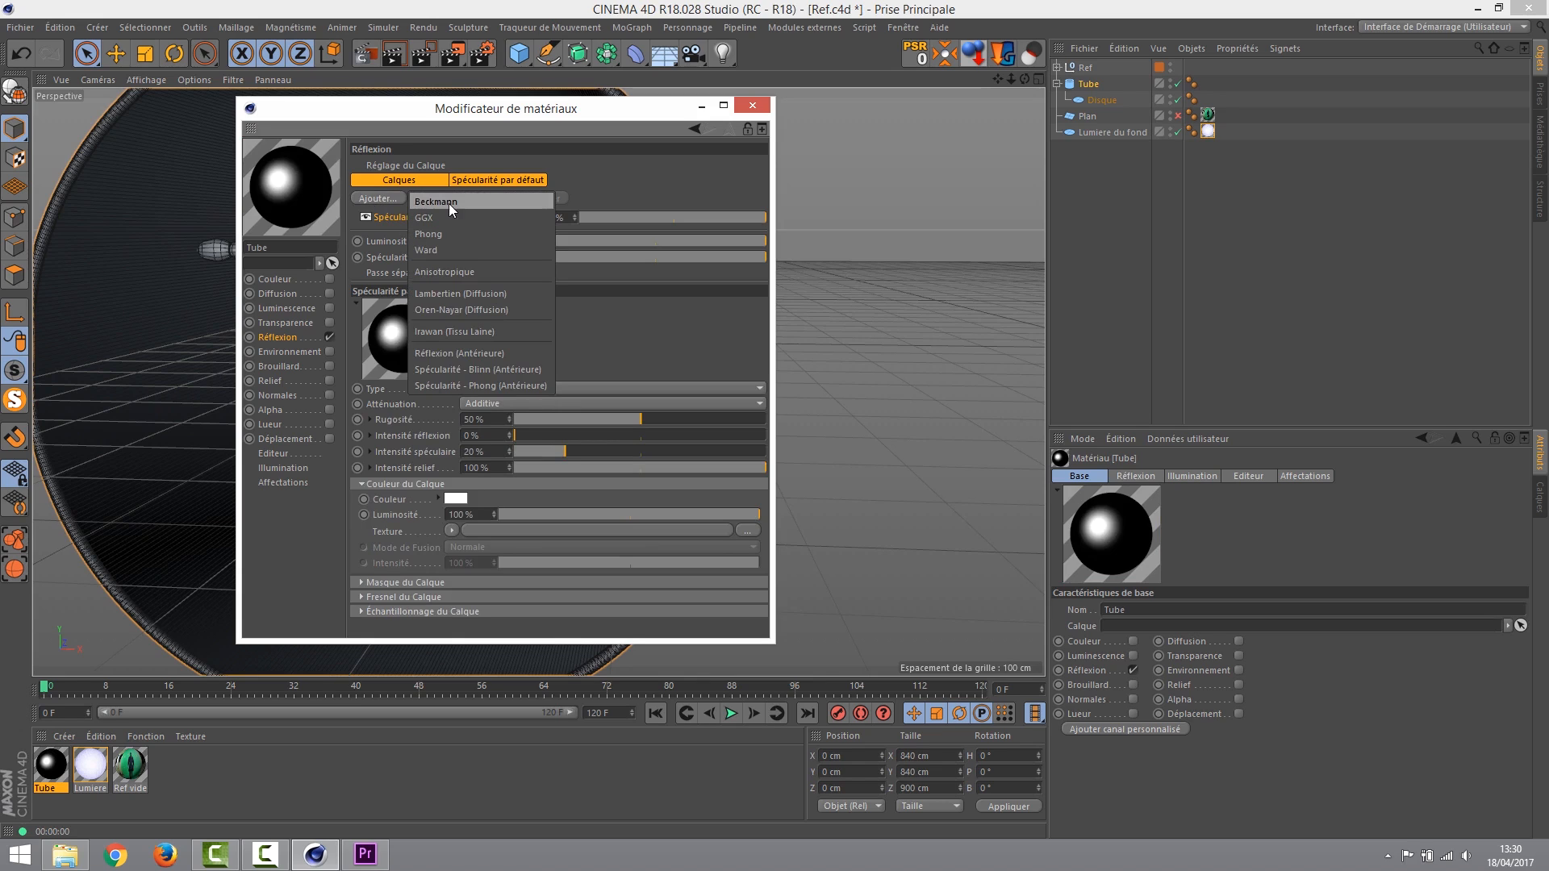
{"action": "left_click", "coordinate": [447, 202]}
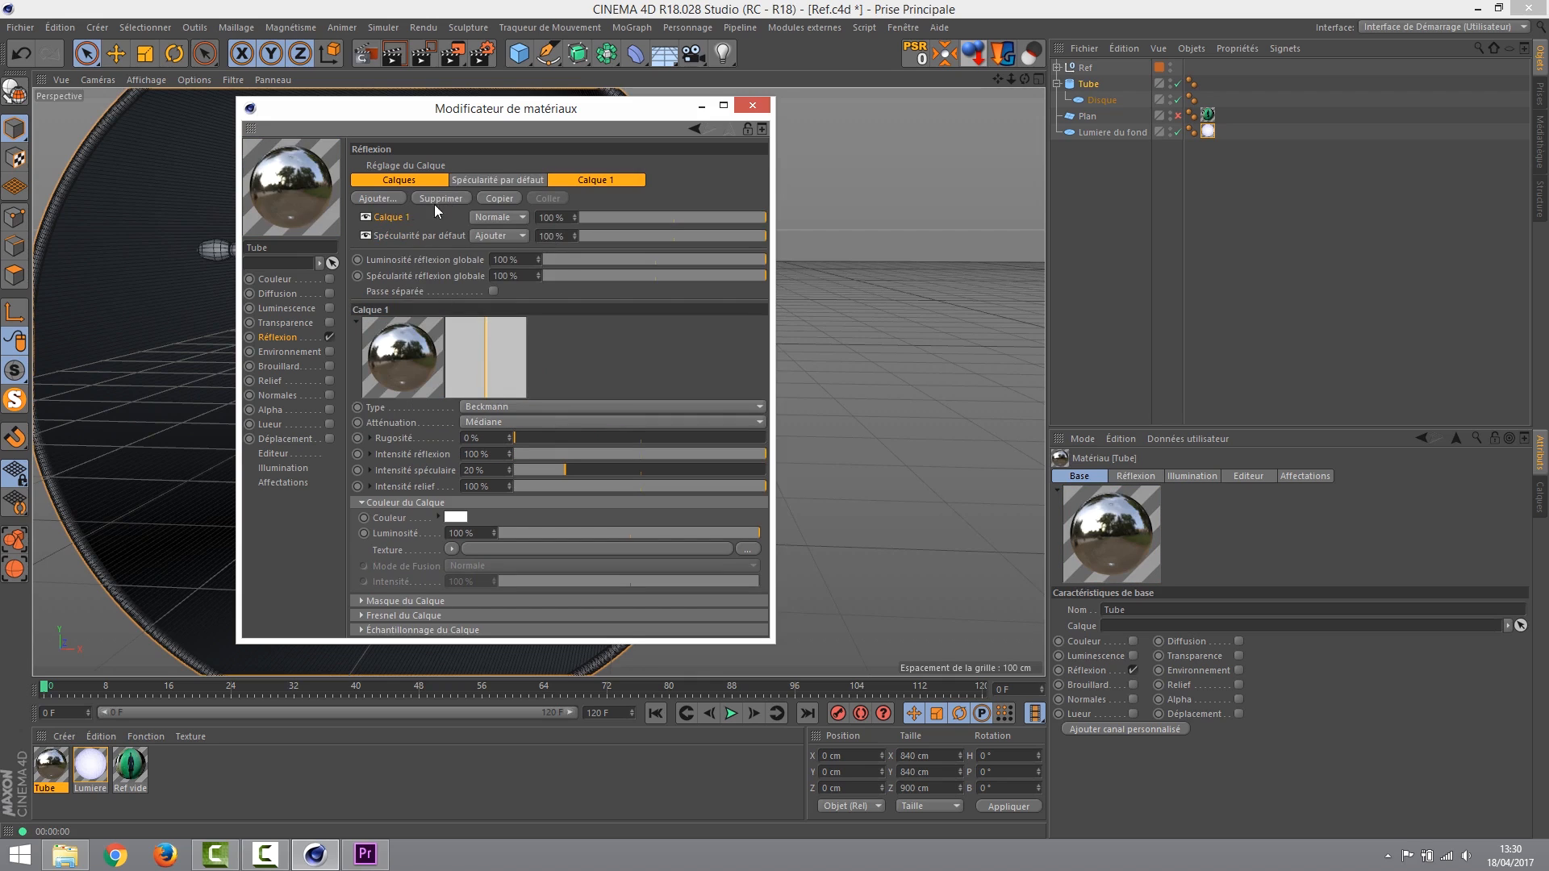
{"action": "left_click", "coordinate": [392, 234]}
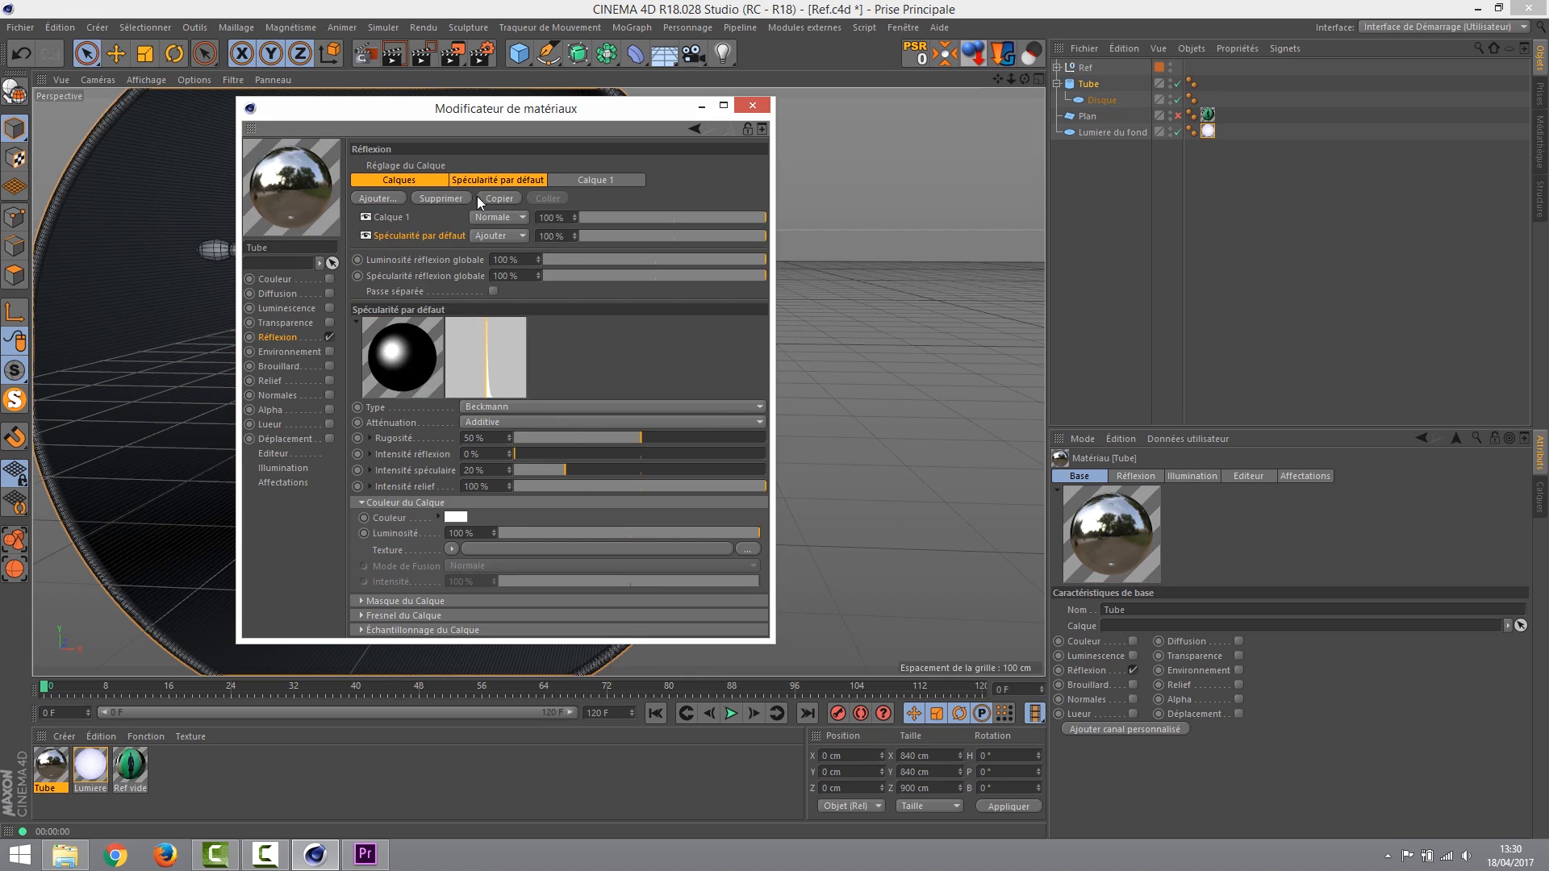
{"action": "left_click", "coordinate": [443, 197]}
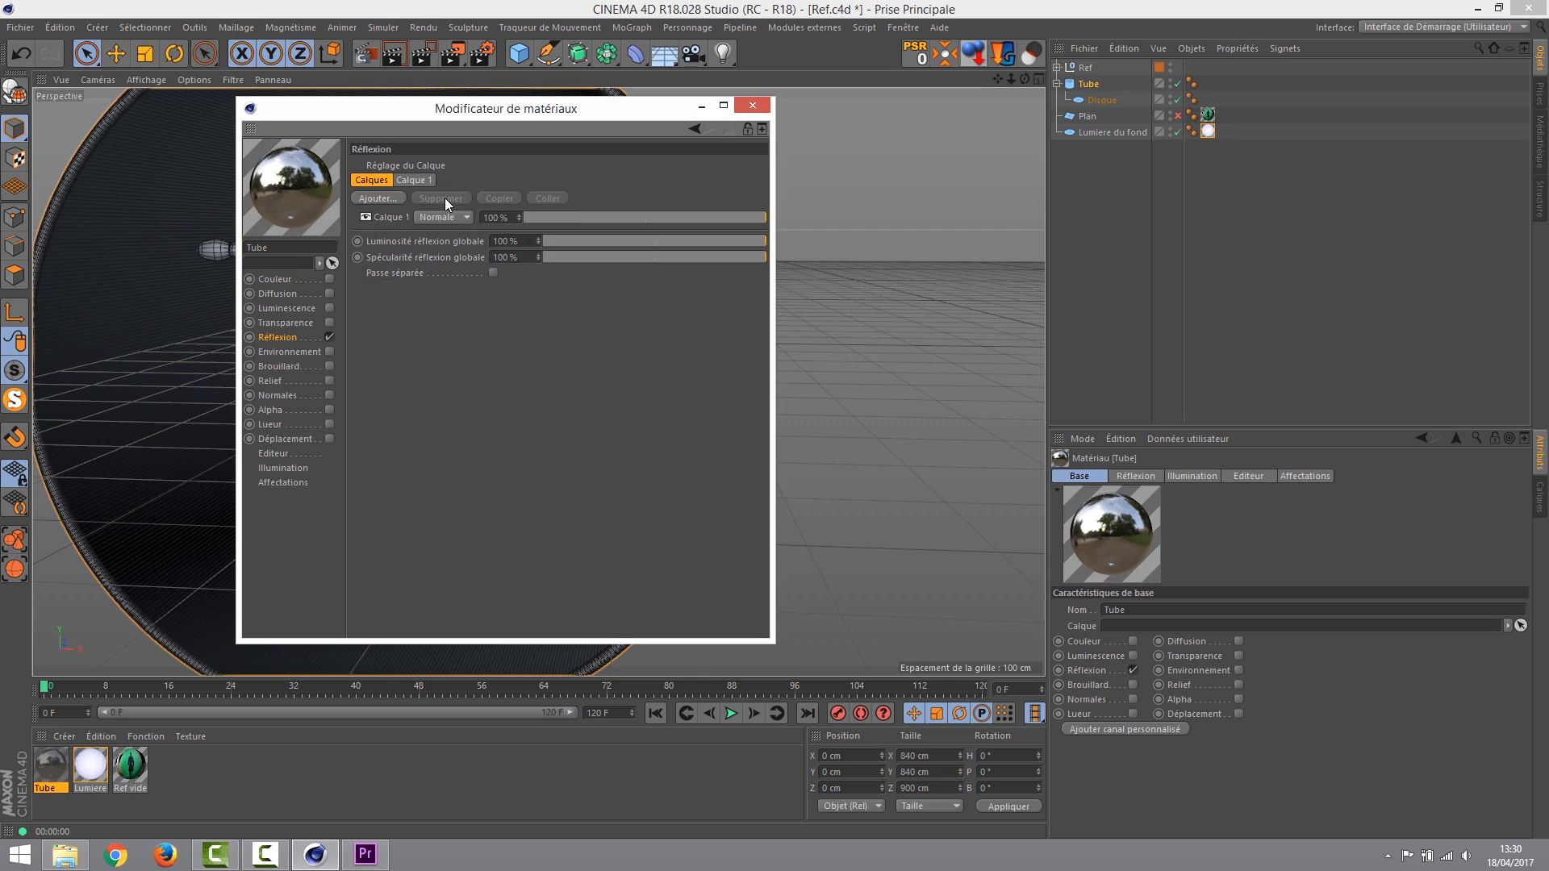
{"action": "left_click", "coordinate": [390, 219]}
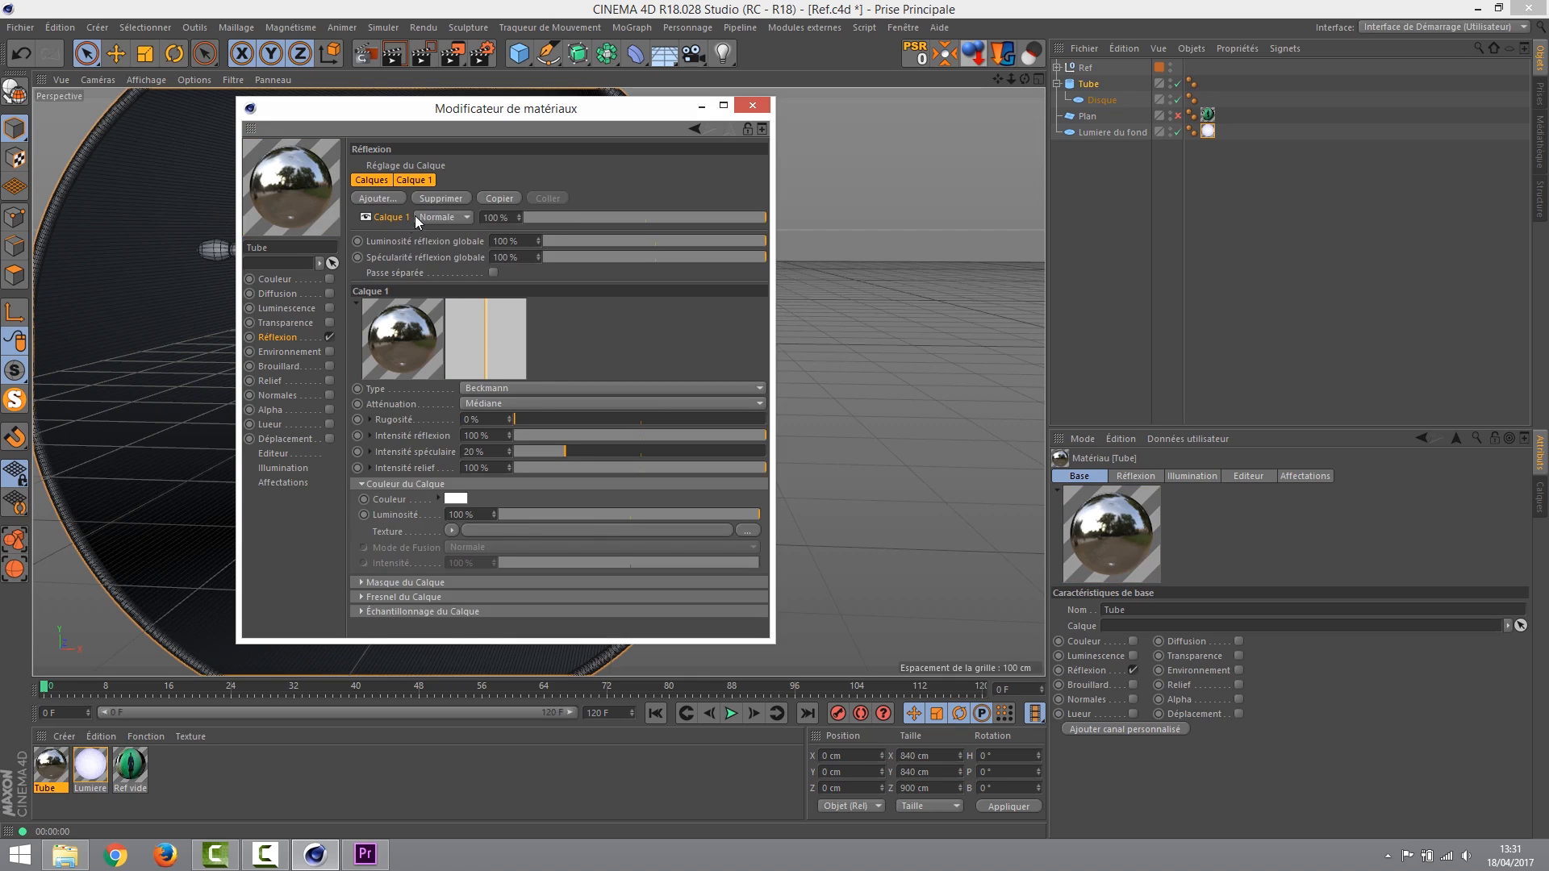
{"action": "left_click", "coordinate": [370, 199]}
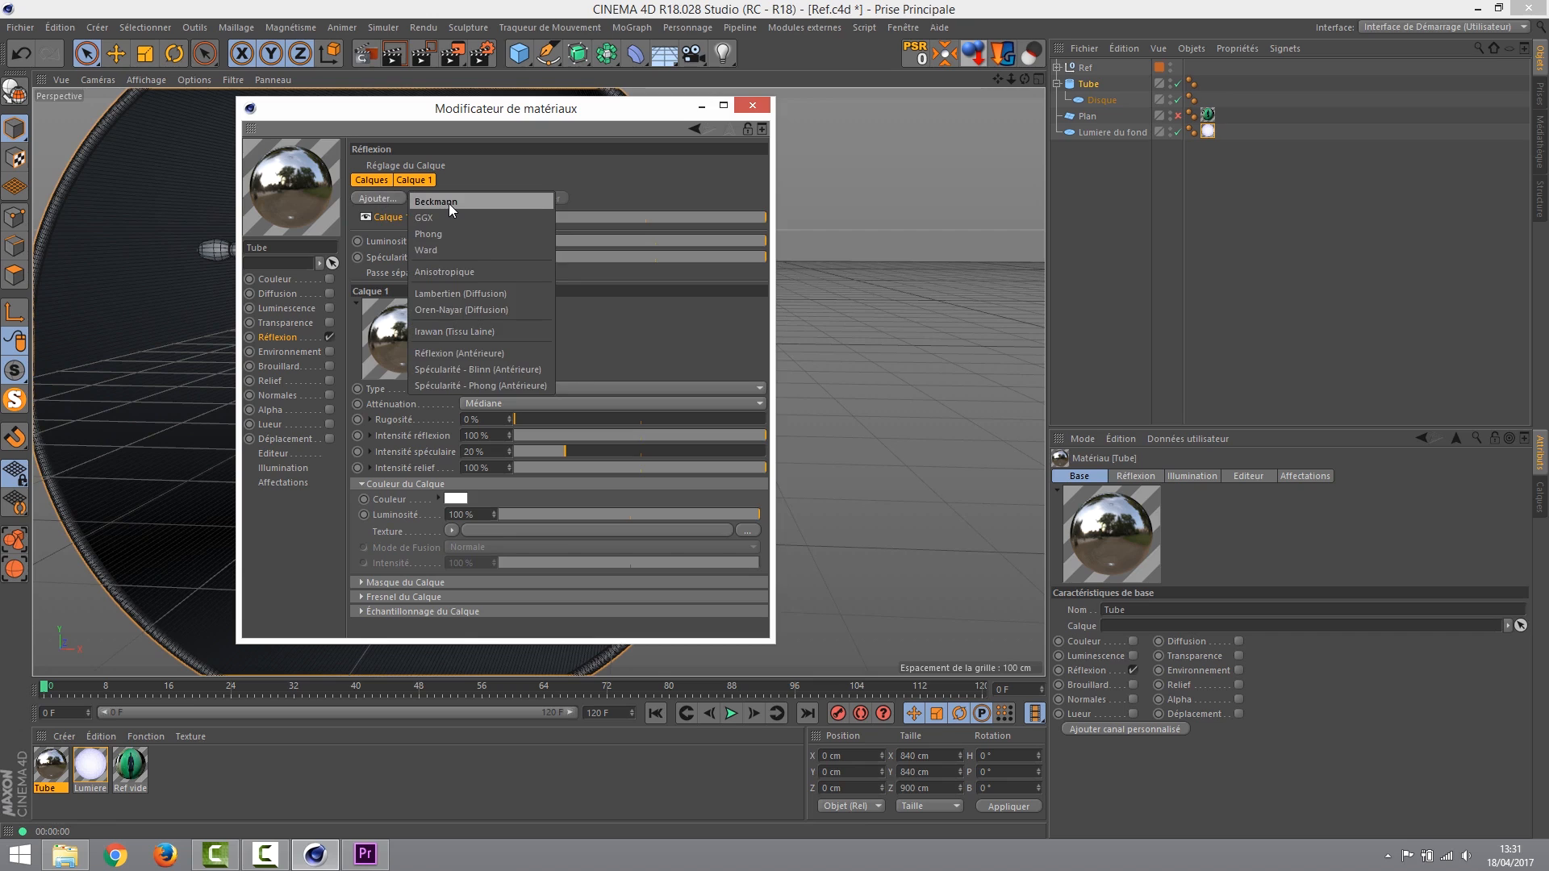
{"action": "left_click", "coordinate": [447, 203]}
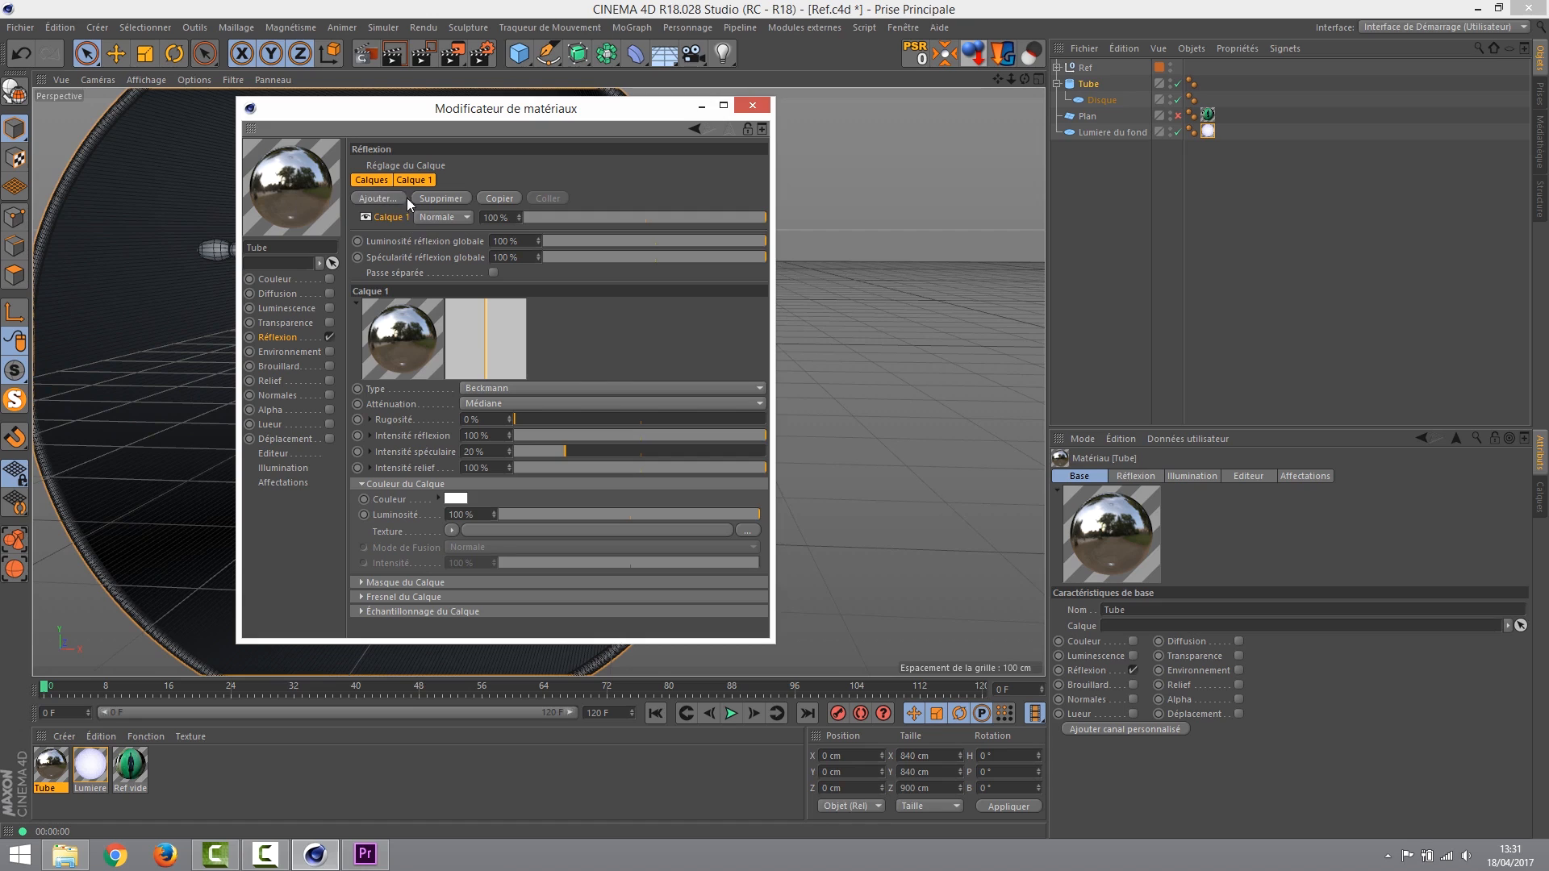
{"action": "left_click", "coordinate": [444, 217]}
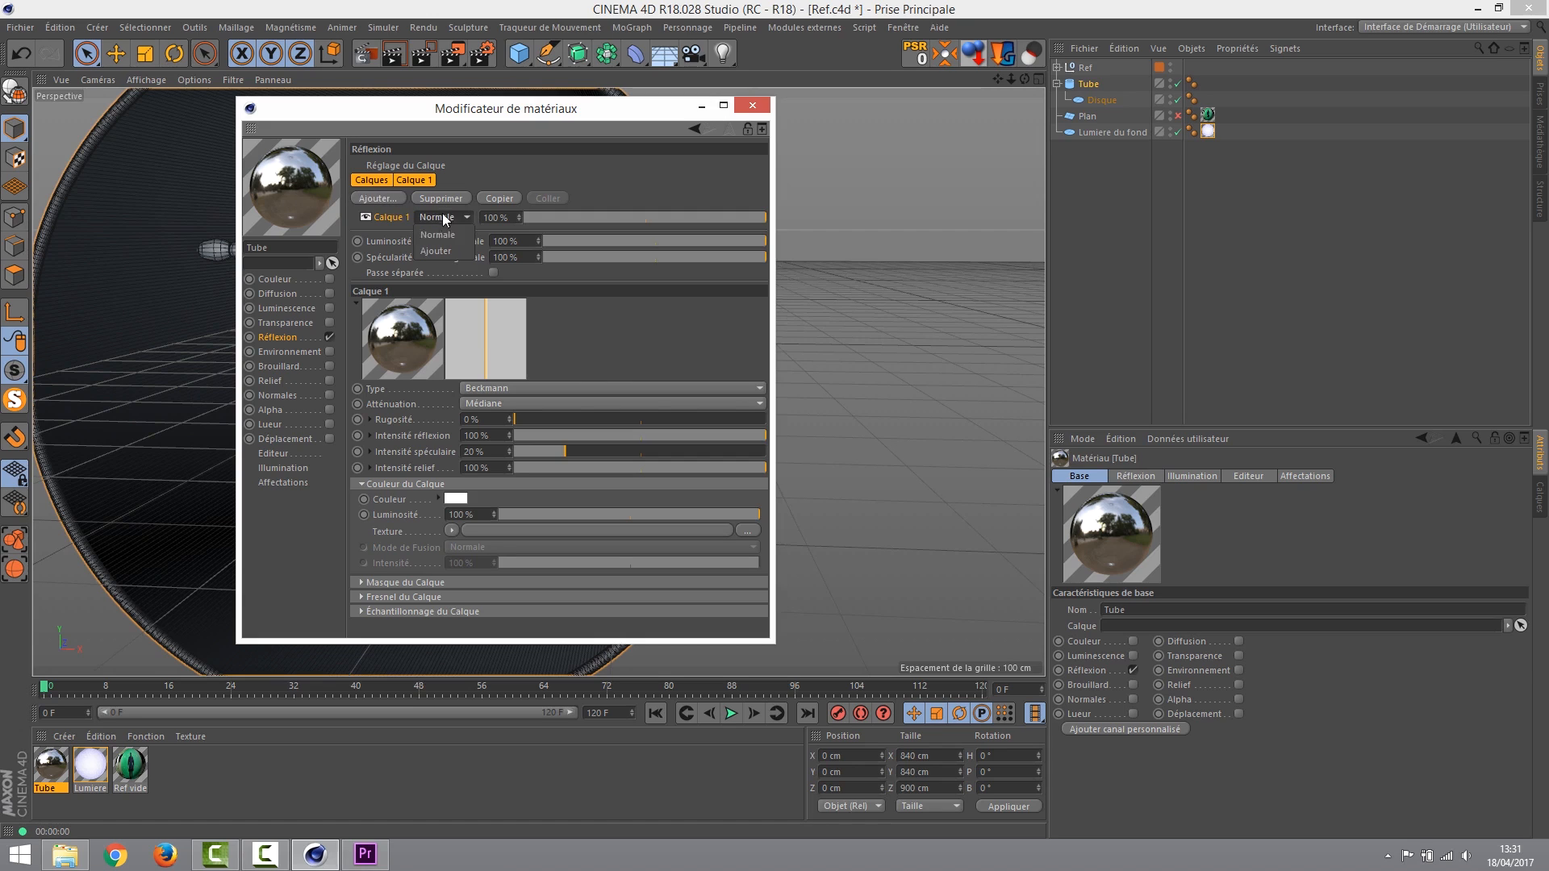
{"action": "left_click", "coordinate": [438, 235]}
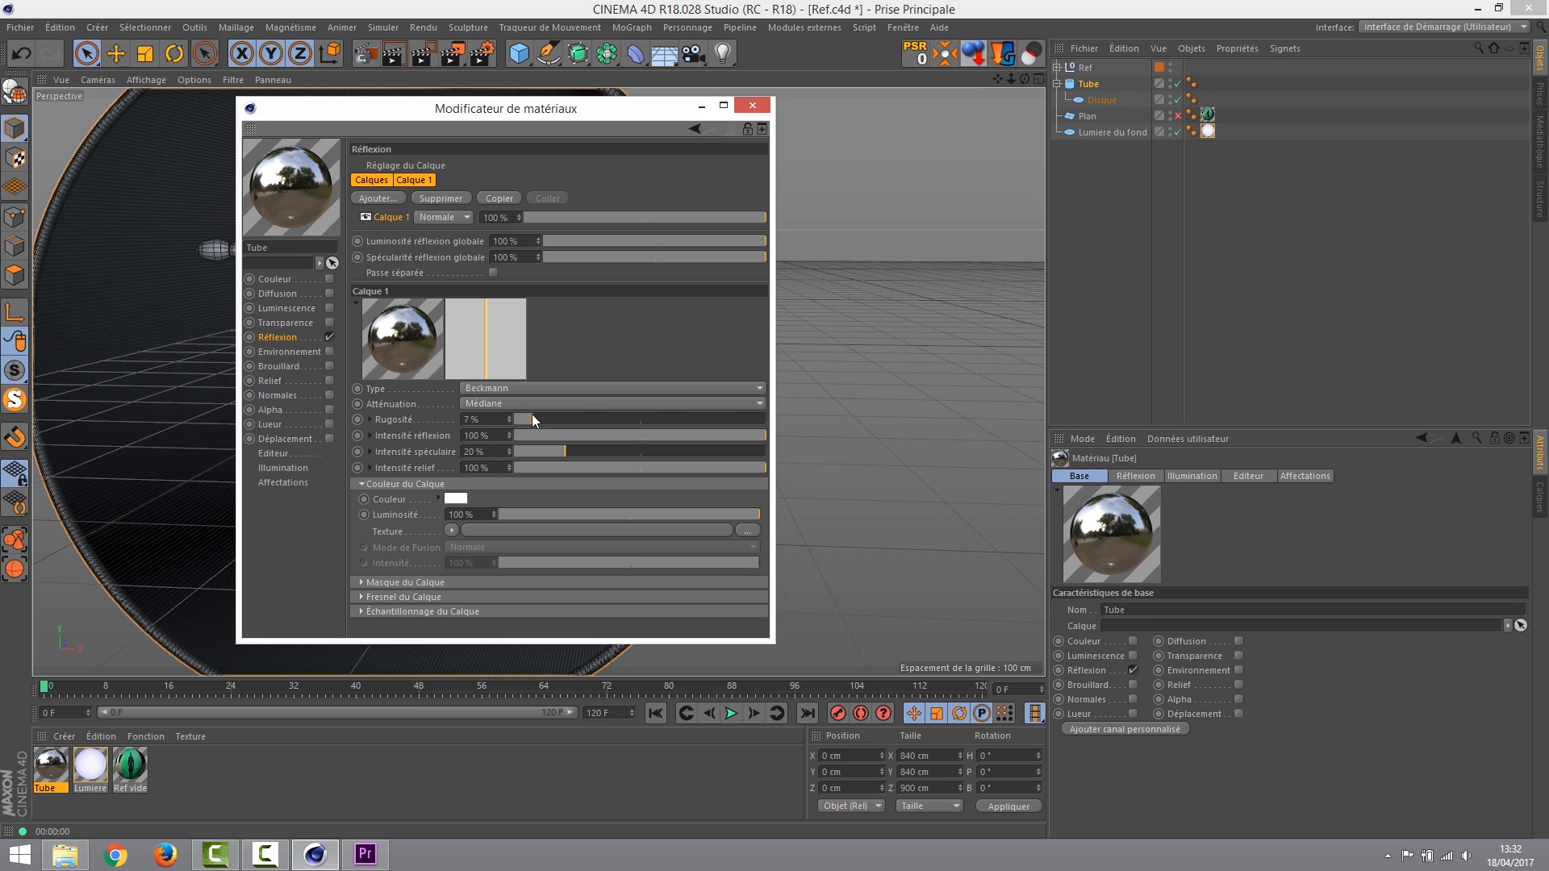
Set the Beckmann layer's Rugosité to 10%, Intensité réflexion to 50%, Intensité spéculaire to 15% and Intensité relief to 55%.
{"action": "left_click", "coordinate": [539, 420]}
{"action": "left_click_drag", "start_coordinate": [574, 436], "coordinate": [584, 436]}
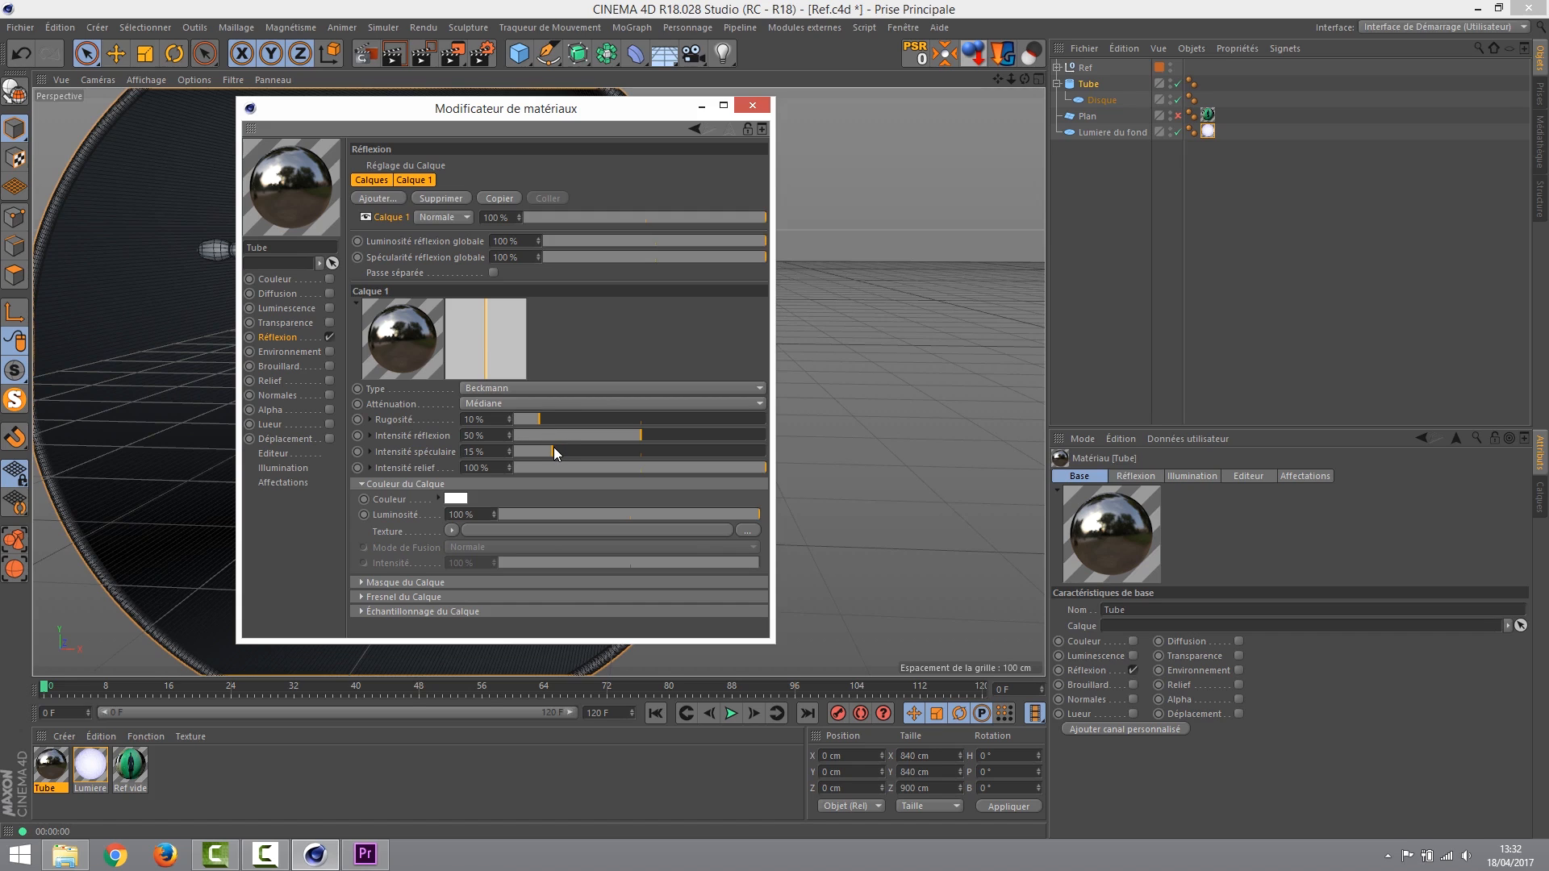
{"action": "left_click_drag", "start_coordinate": [554, 447], "coordinate": [658, 460]}
{"action": "left_click_drag", "start_coordinate": [562, 457], "coordinate": [553, 452]}
{"action": "left_click_drag", "start_coordinate": [608, 468], "coordinate": [652, 466]}
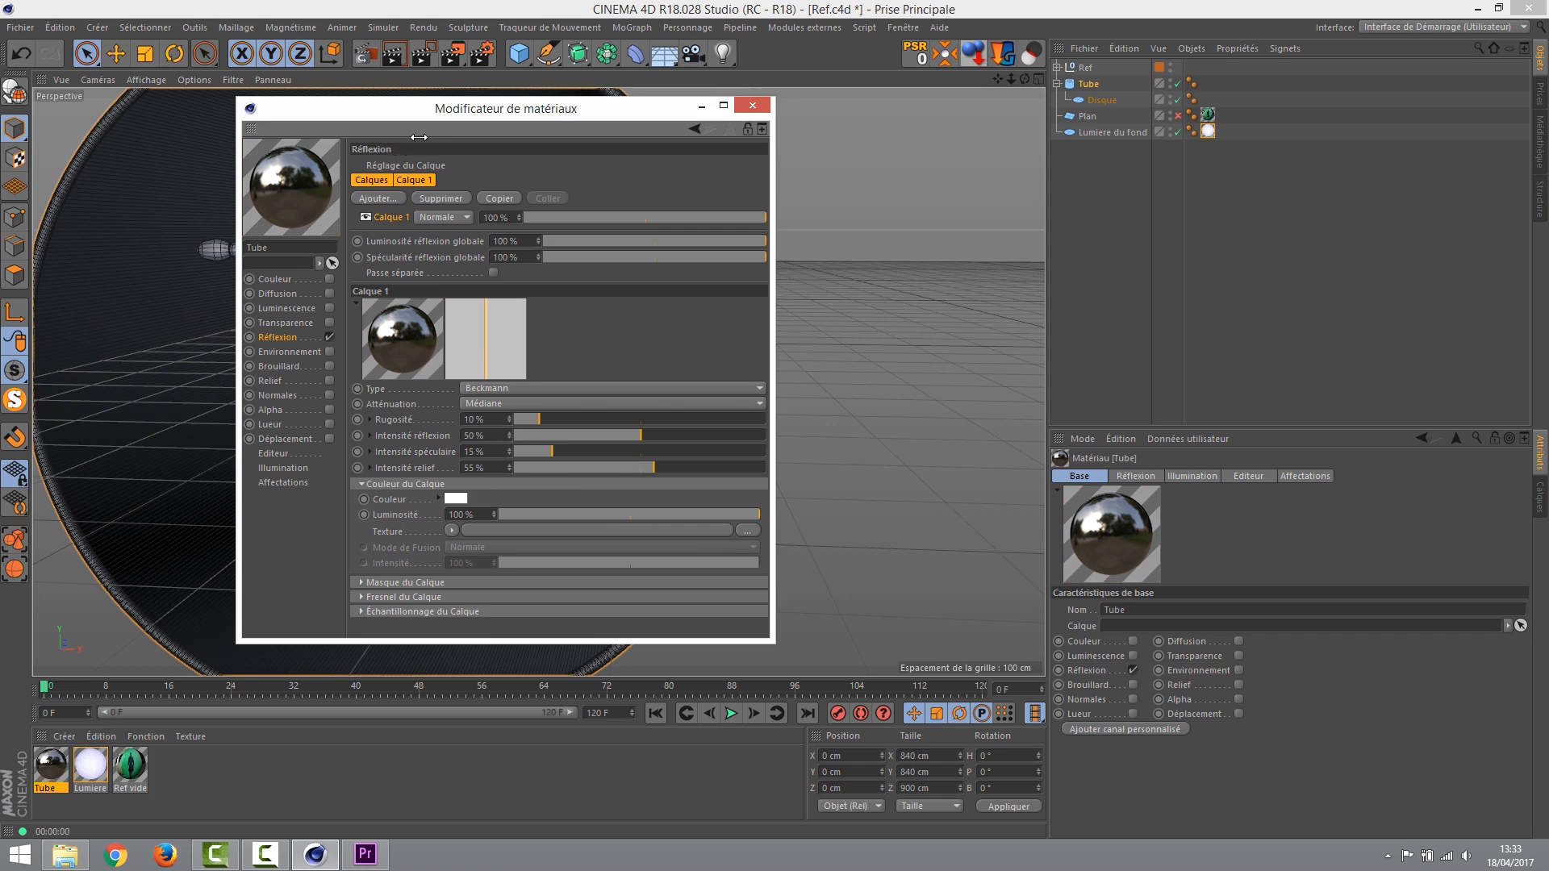
Enable Atténuation avec la Distance in the layer's sampling settings and expand its options.
{"action": "left_click_drag", "start_coordinate": [436, 107], "coordinate": [767, 85]}
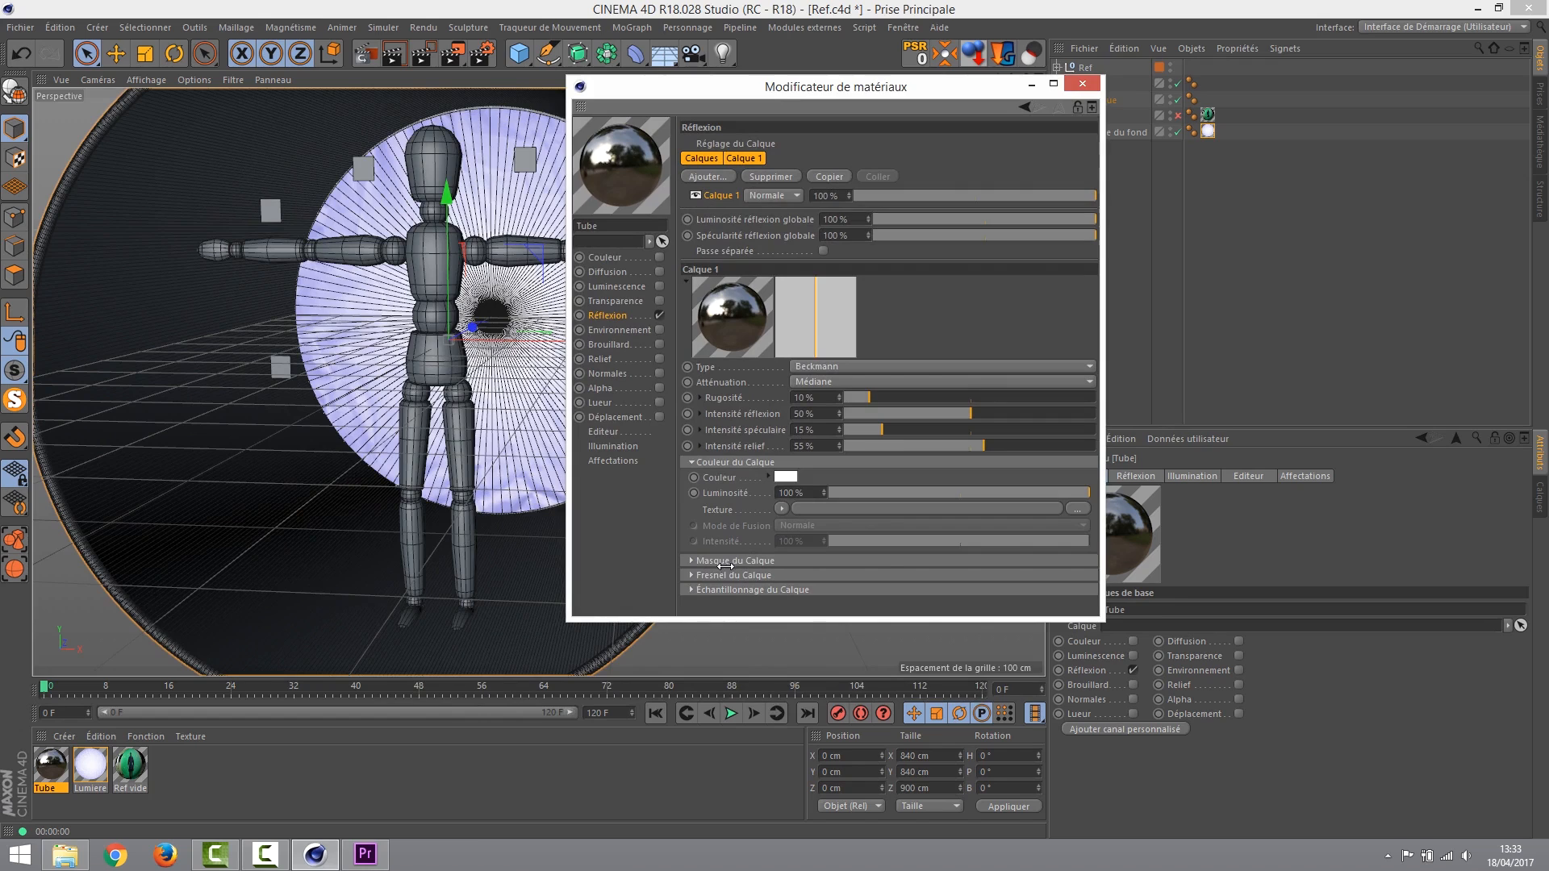
{"action": "left_click", "coordinate": [690, 589]}
{"action": "scroll", "coordinate": [915, 578], "scroll_direction": "down", "scroll_amount": 3}
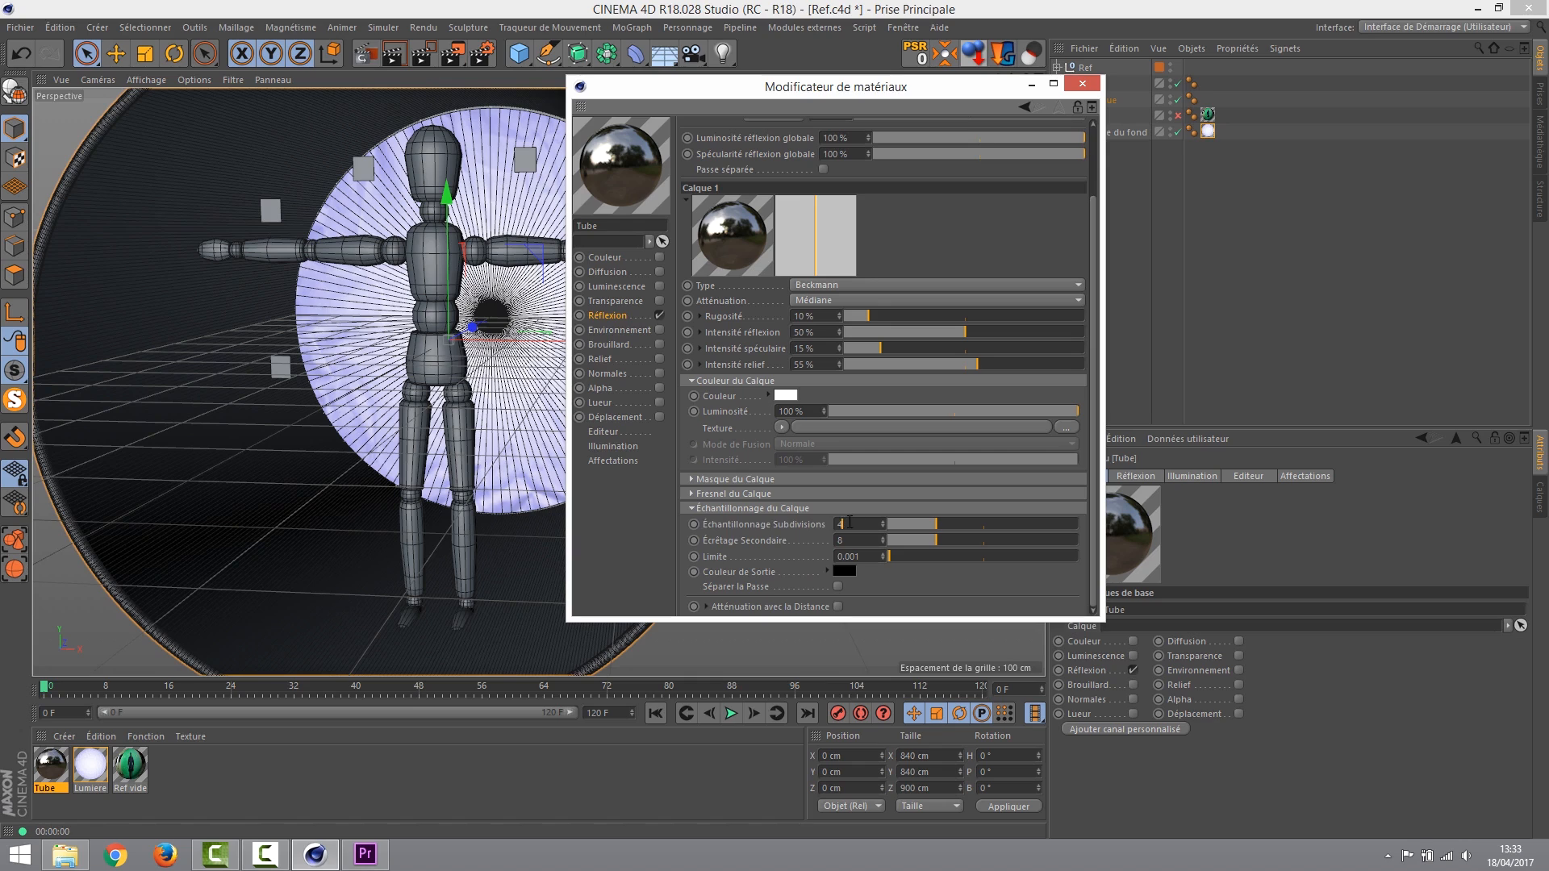
{"action": "left_click_drag", "start_coordinate": [852, 524], "coordinate": [816, 525]}
{"action": "left_click", "coordinate": [838, 607]}
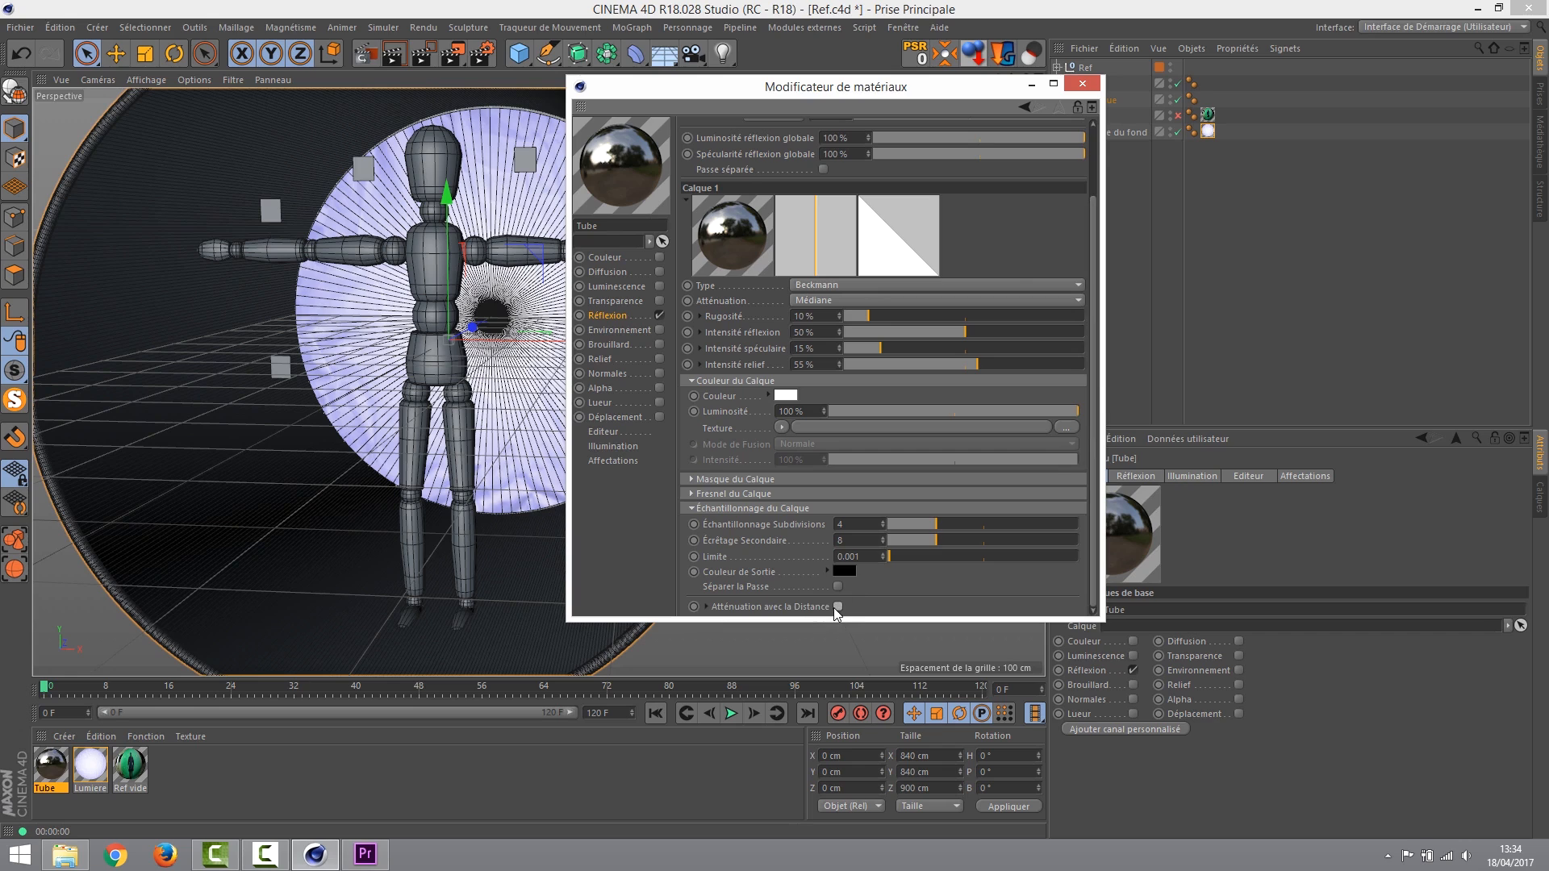
{"action": "left_click", "coordinate": [838, 607]}
{"action": "left_click", "coordinate": [839, 607]}
{"action": "left_click", "coordinate": [708, 609]}
{"action": "scroll", "coordinate": [1081, 565], "scroll_direction": "down", "scroll_amount": 2}
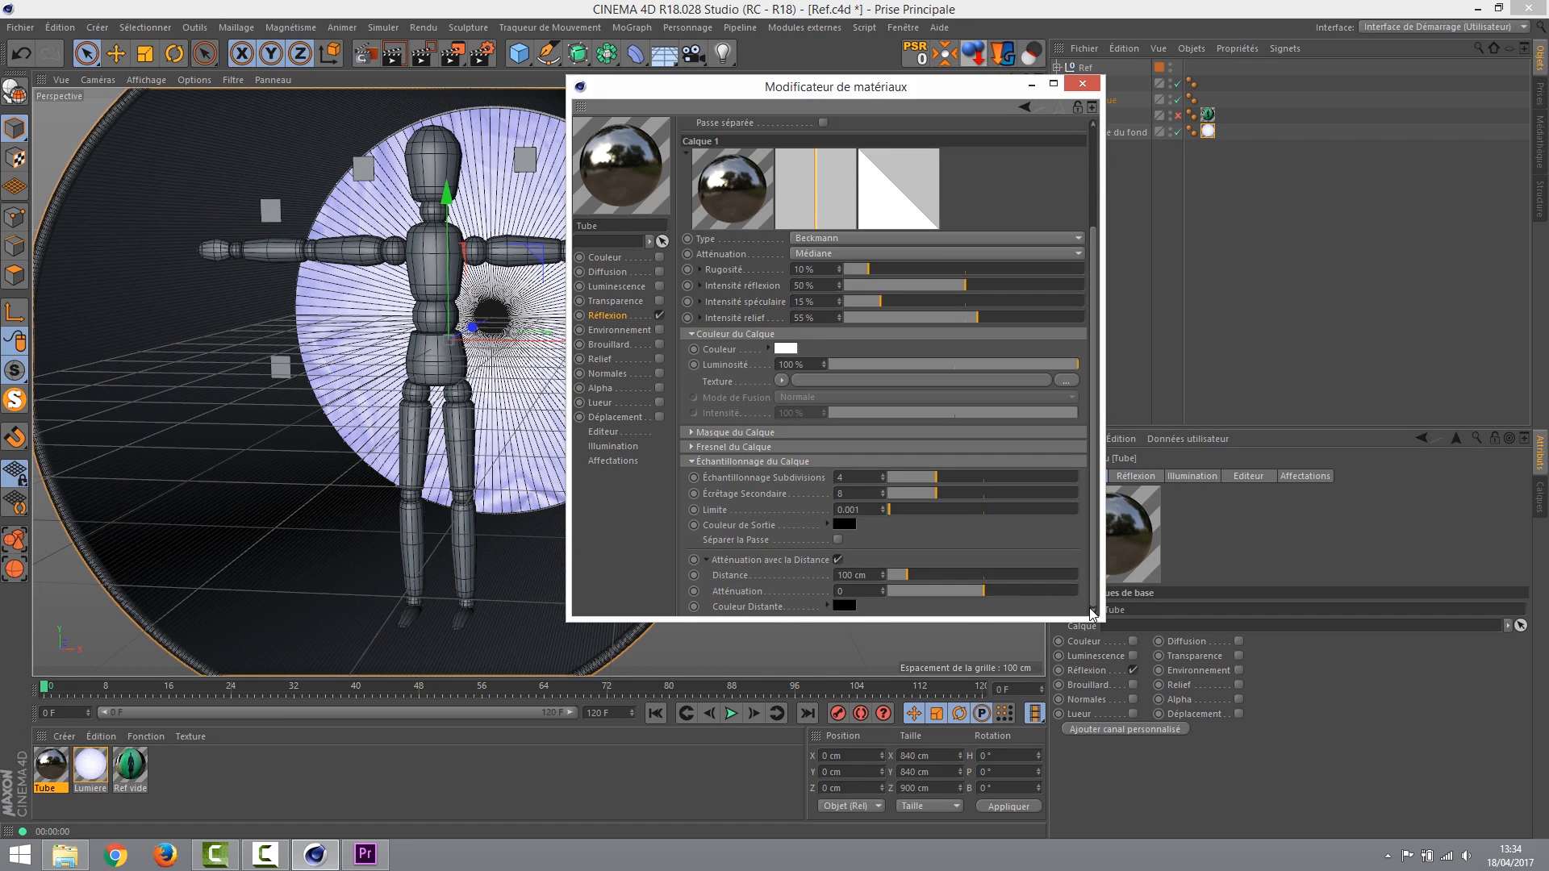
Set the distance attenuation's Atténuation to 0.05 and its Distance to 500 cm.
{"action": "left_click", "coordinate": [860, 591]}
{"action": "type", "text": "0.05"}
{"action": "key", "text": "Return"}
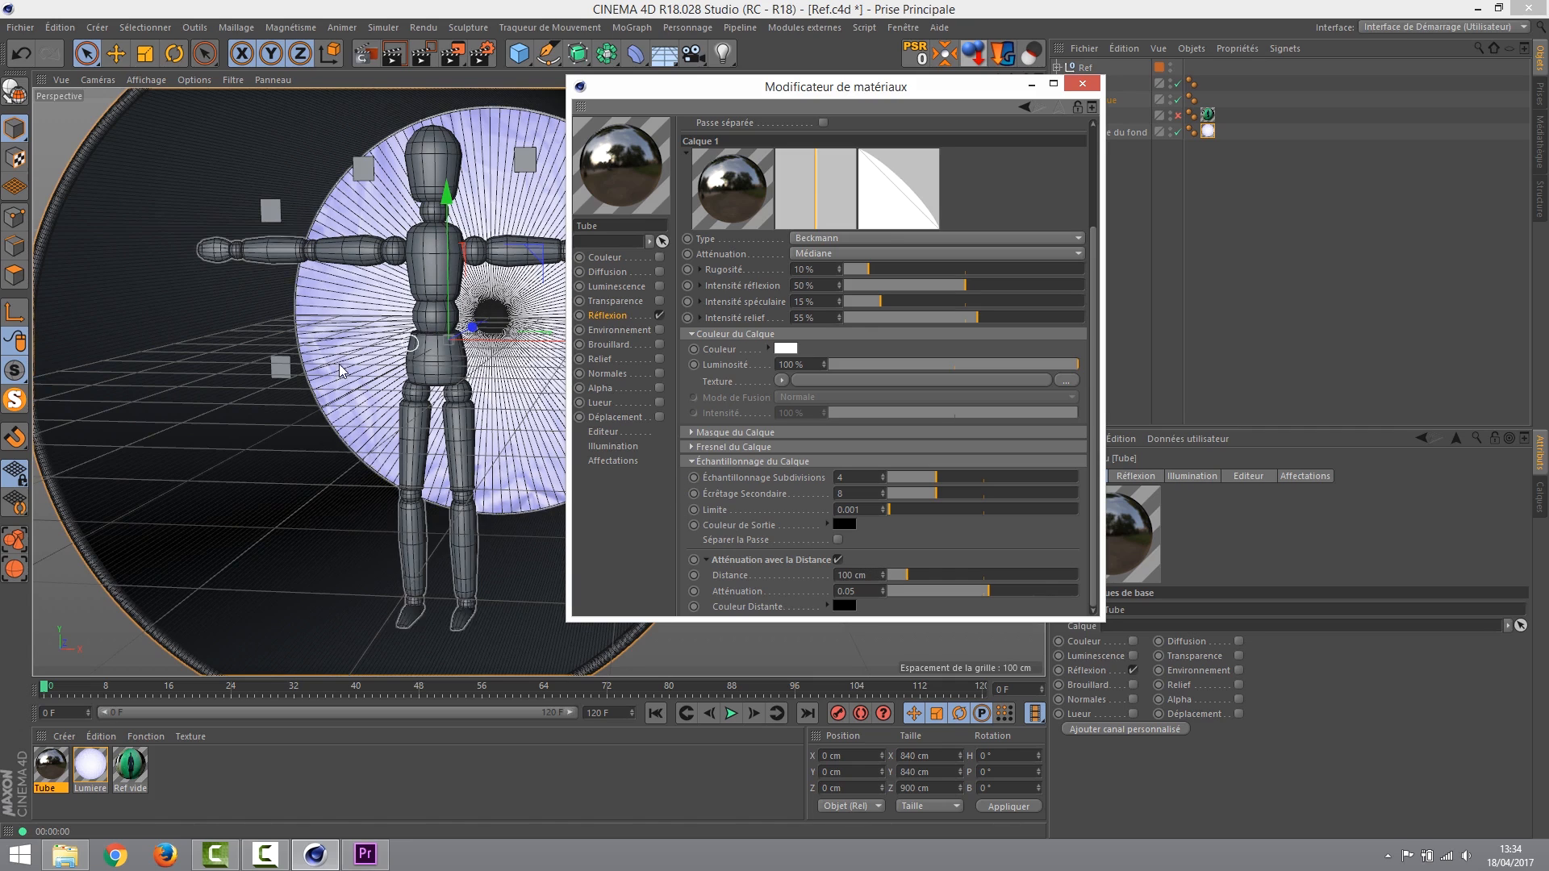
{"action": "left_click_drag", "start_coordinate": [863, 575], "coordinate": [766, 581]}
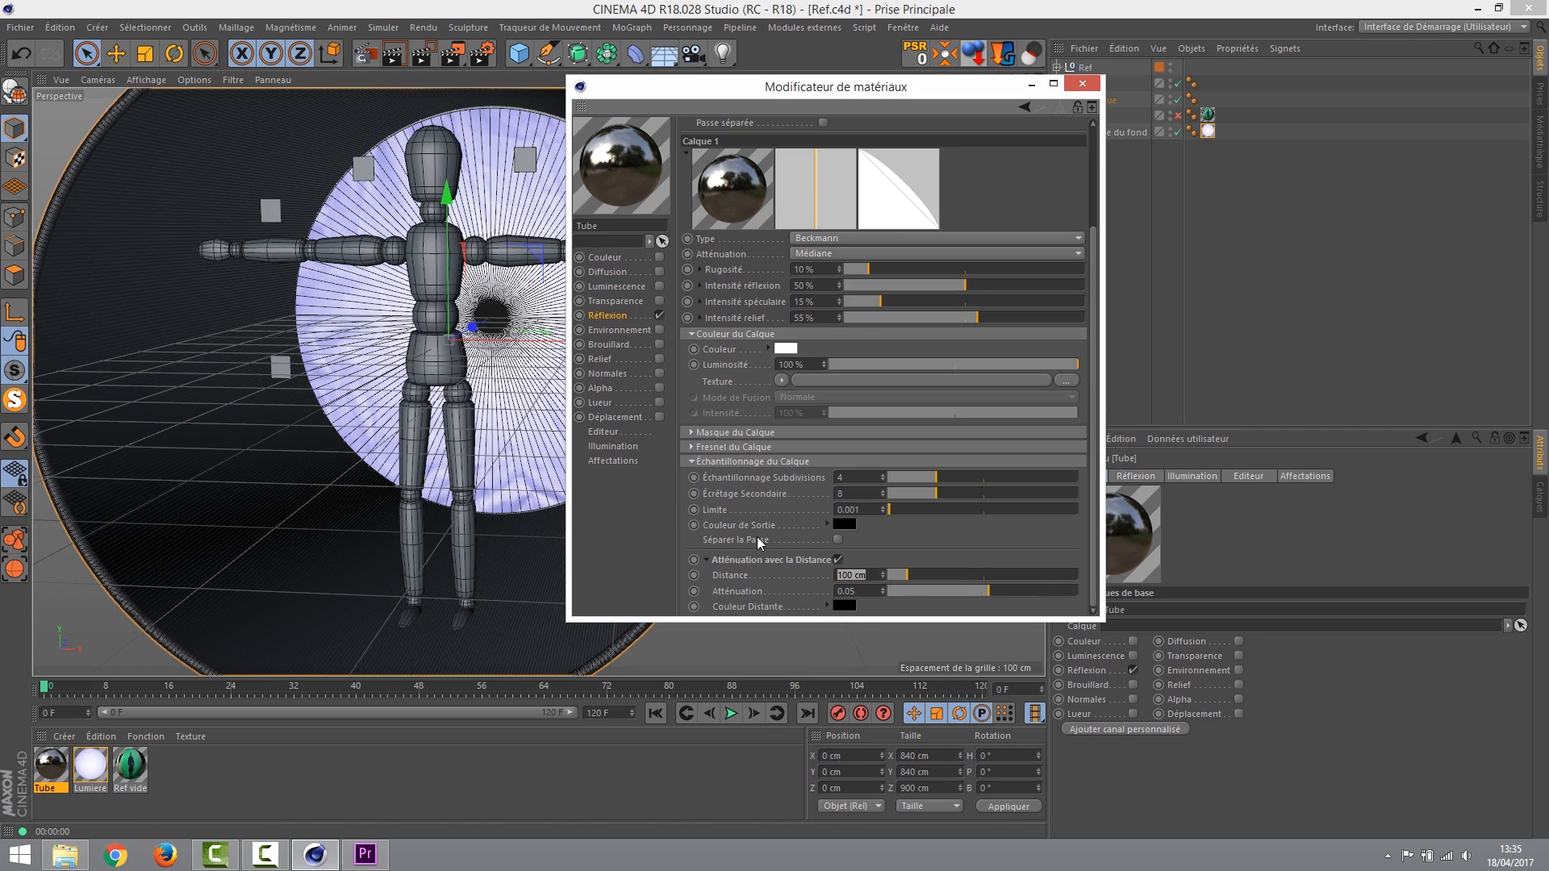
{"action": "type", "text": "500"}
Set the Couleur Distante to a light blue with hue 225°, saturation 38% and brightness 100%.
{"action": "left_click", "coordinate": [845, 605]}
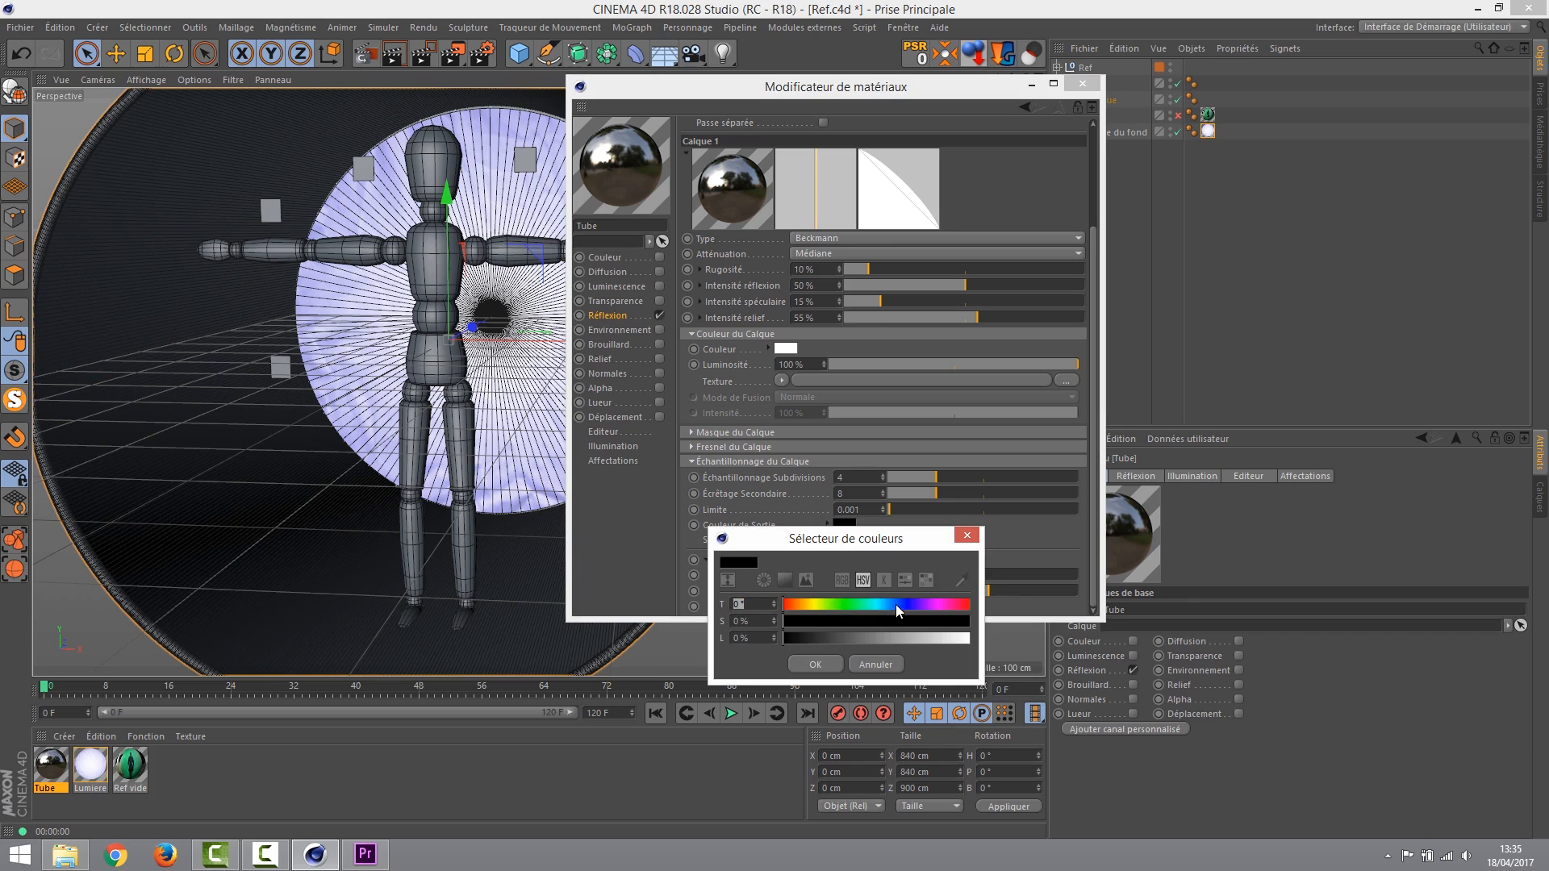
{"action": "left_click", "coordinate": [896, 605]}
{"action": "left_click", "coordinate": [900, 622]}
{"action": "left_click", "coordinate": [902, 608]}
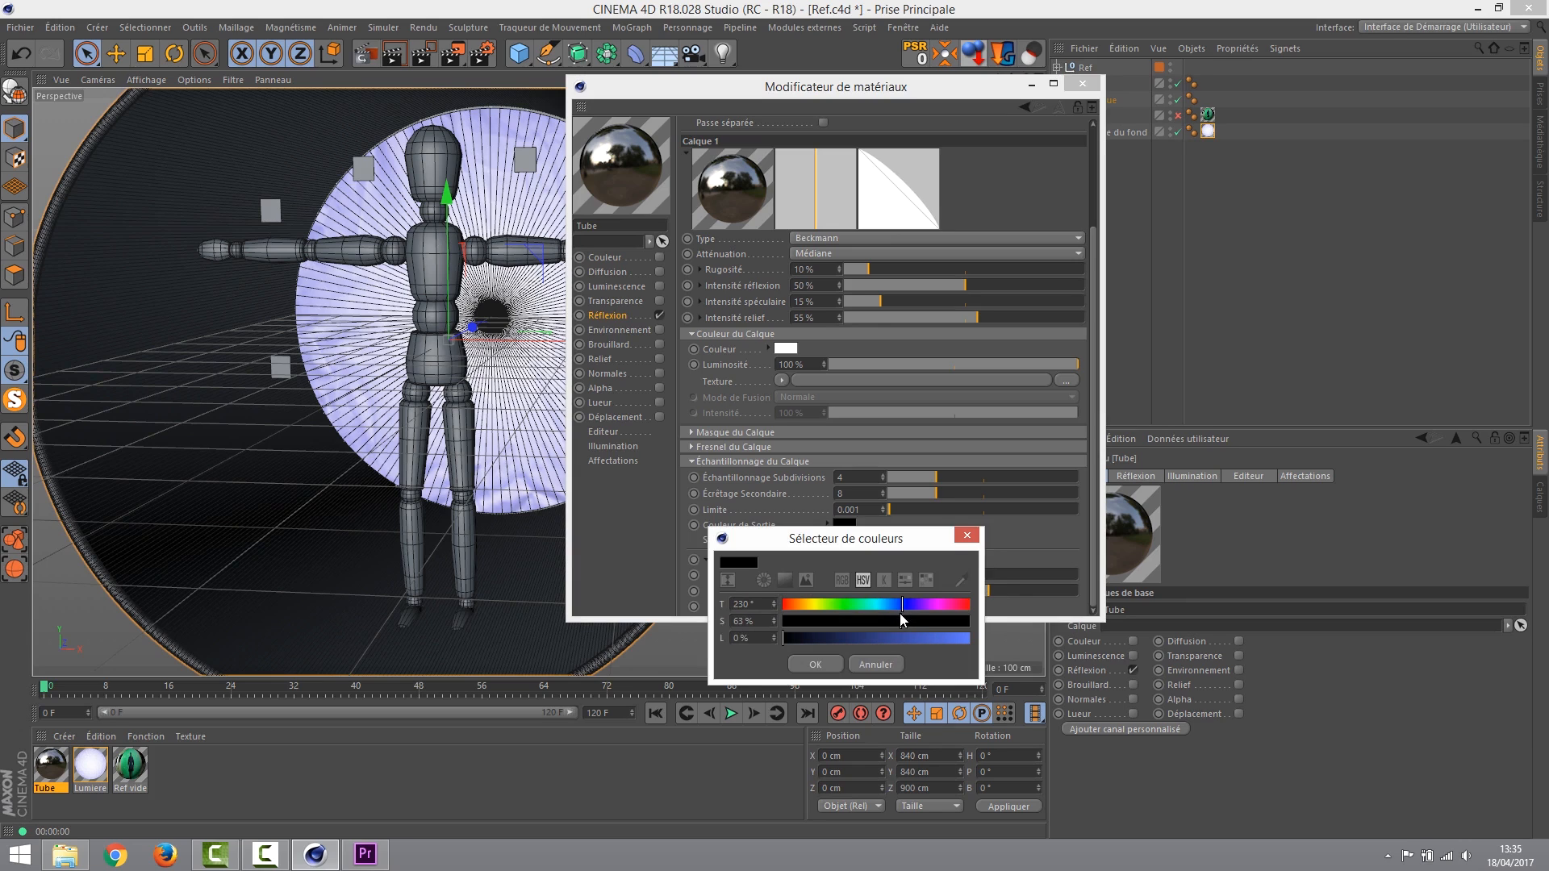
{"action": "mouse_move", "coordinate": [857, 638]}
{"action": "left_mouse_down"}
{"action": "mouse_move", "coordinate": [974, 643]}
{"action": "mouse_move", "coordinate": [907, 621]}
{"action": "mouse_move", "coordinate": [848, 629]}
{"action": "mouse_move", "coordinate": [898, 613]}
{"action": "mouse_move", "coordinate": [855, 629]}
{"action": "left_mouse_up"}
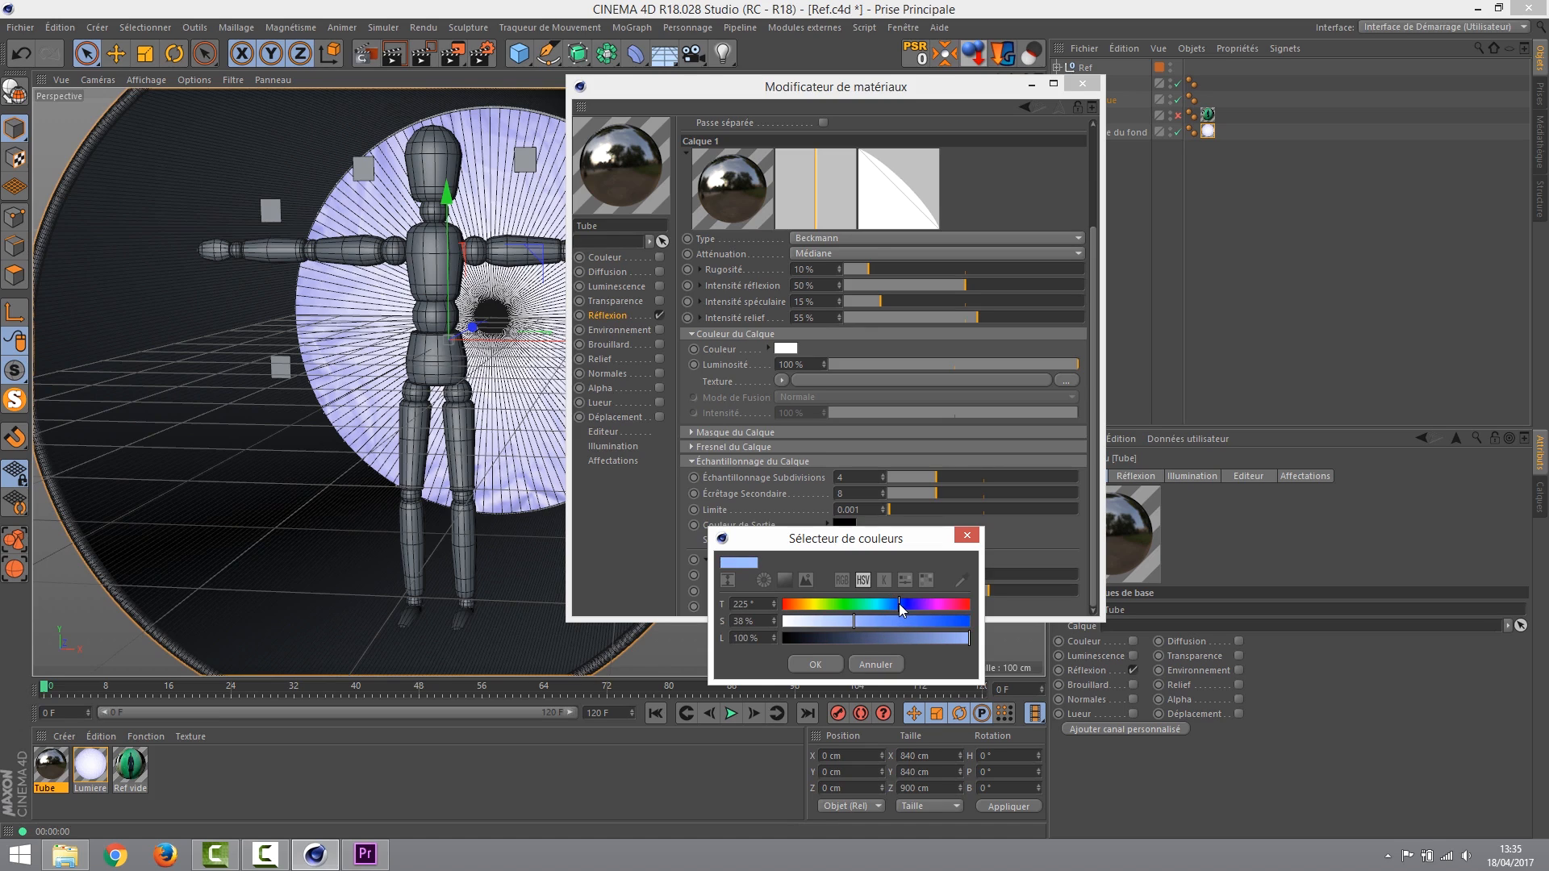
{"action": "left_click", "coordinate": [809, 666]}
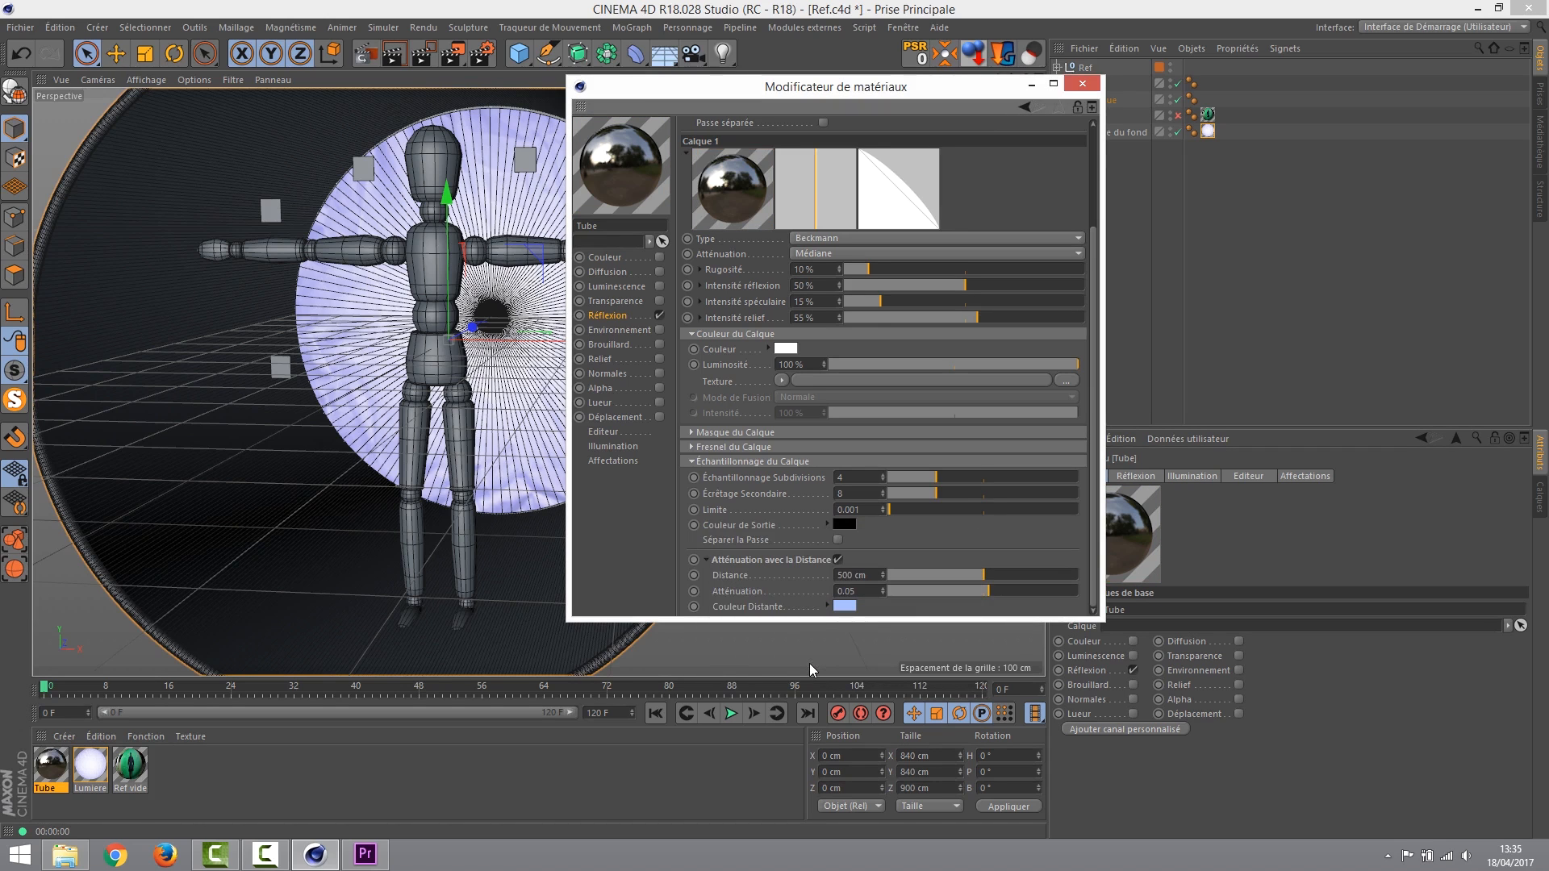
Apply the Tube material to the Tube and Disque objects and render the view.
{"action": "left_click_drag", "start_coordinate": [831, 87], "coordinate": [1059, 90]}
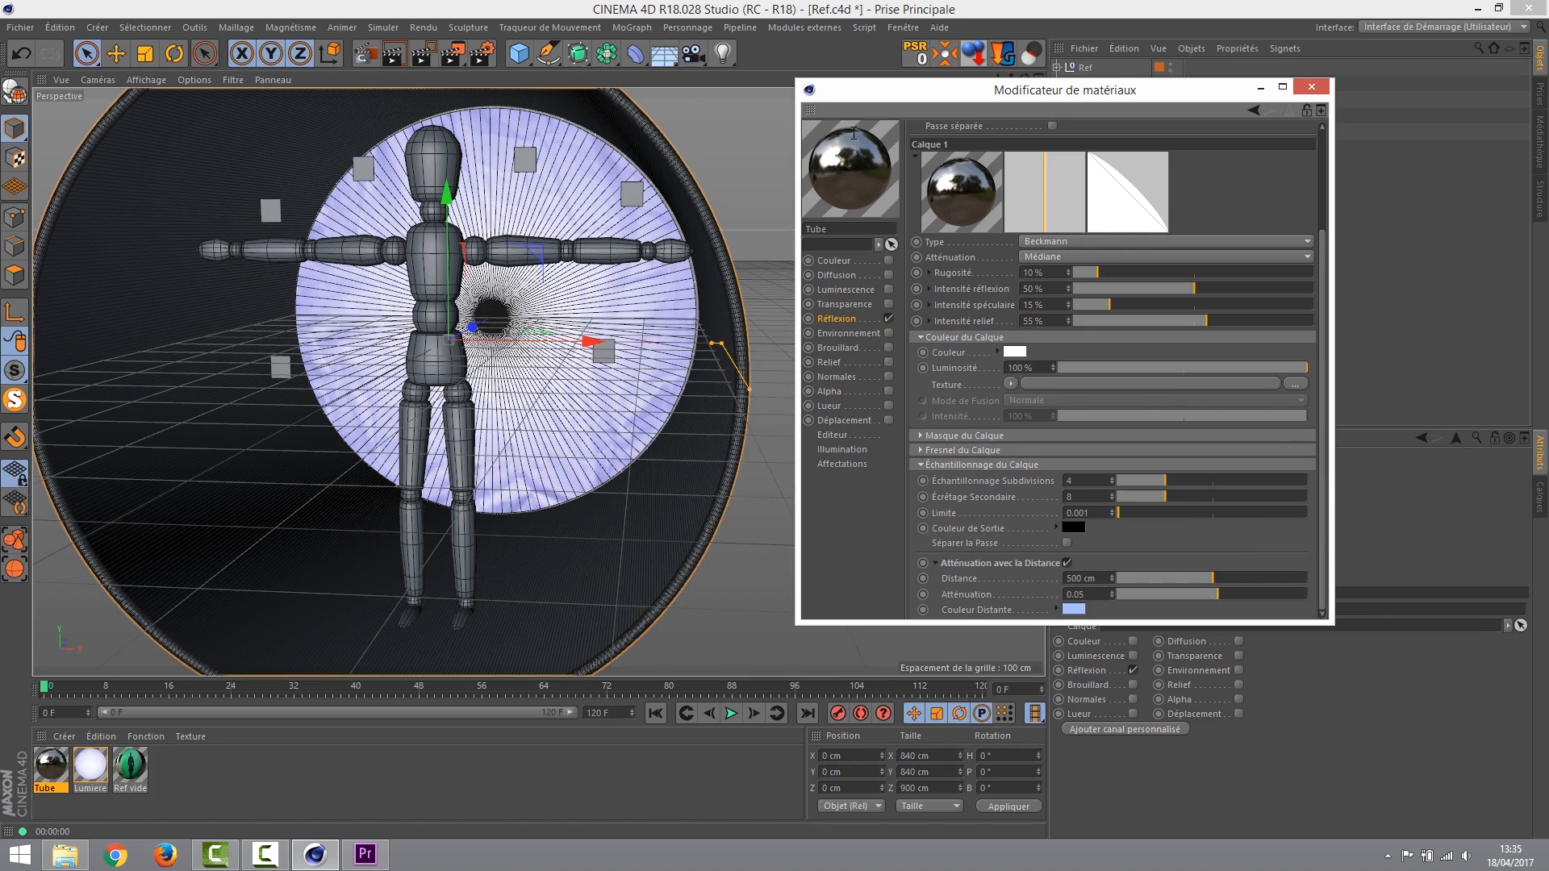
{"action": "left_click_drag", "start_coordinate": [1011, 89], "coordinate": [858, 266]}
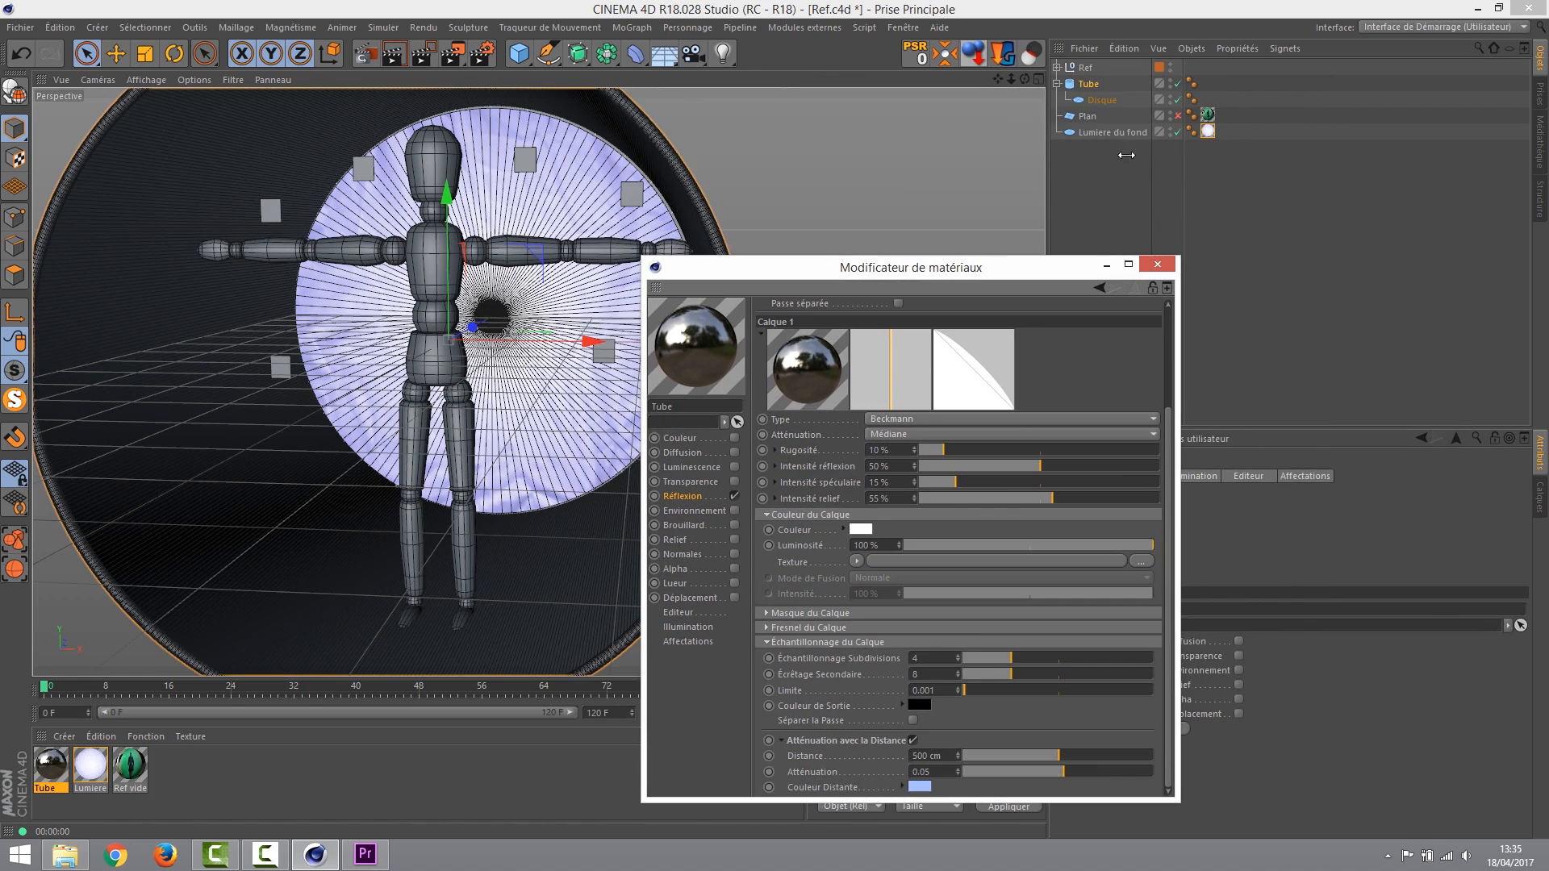
{"action": "left_click", "coordinate": [1158, 264]}
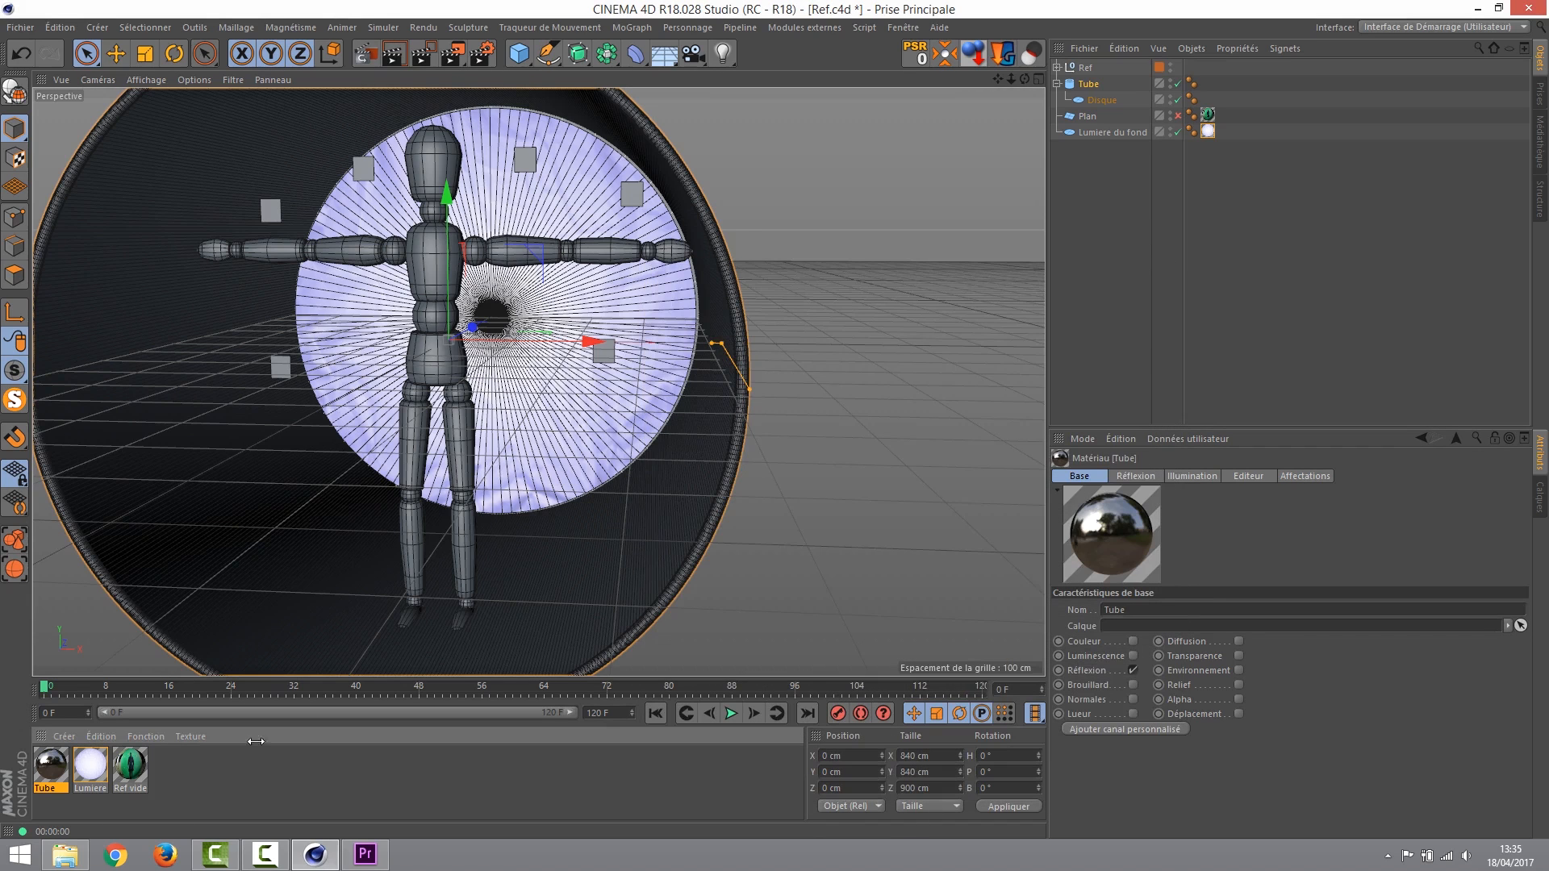
{"action": "left_click_drag", "start_coordinate": [48, 769], "coordinate": [1095, 84]}
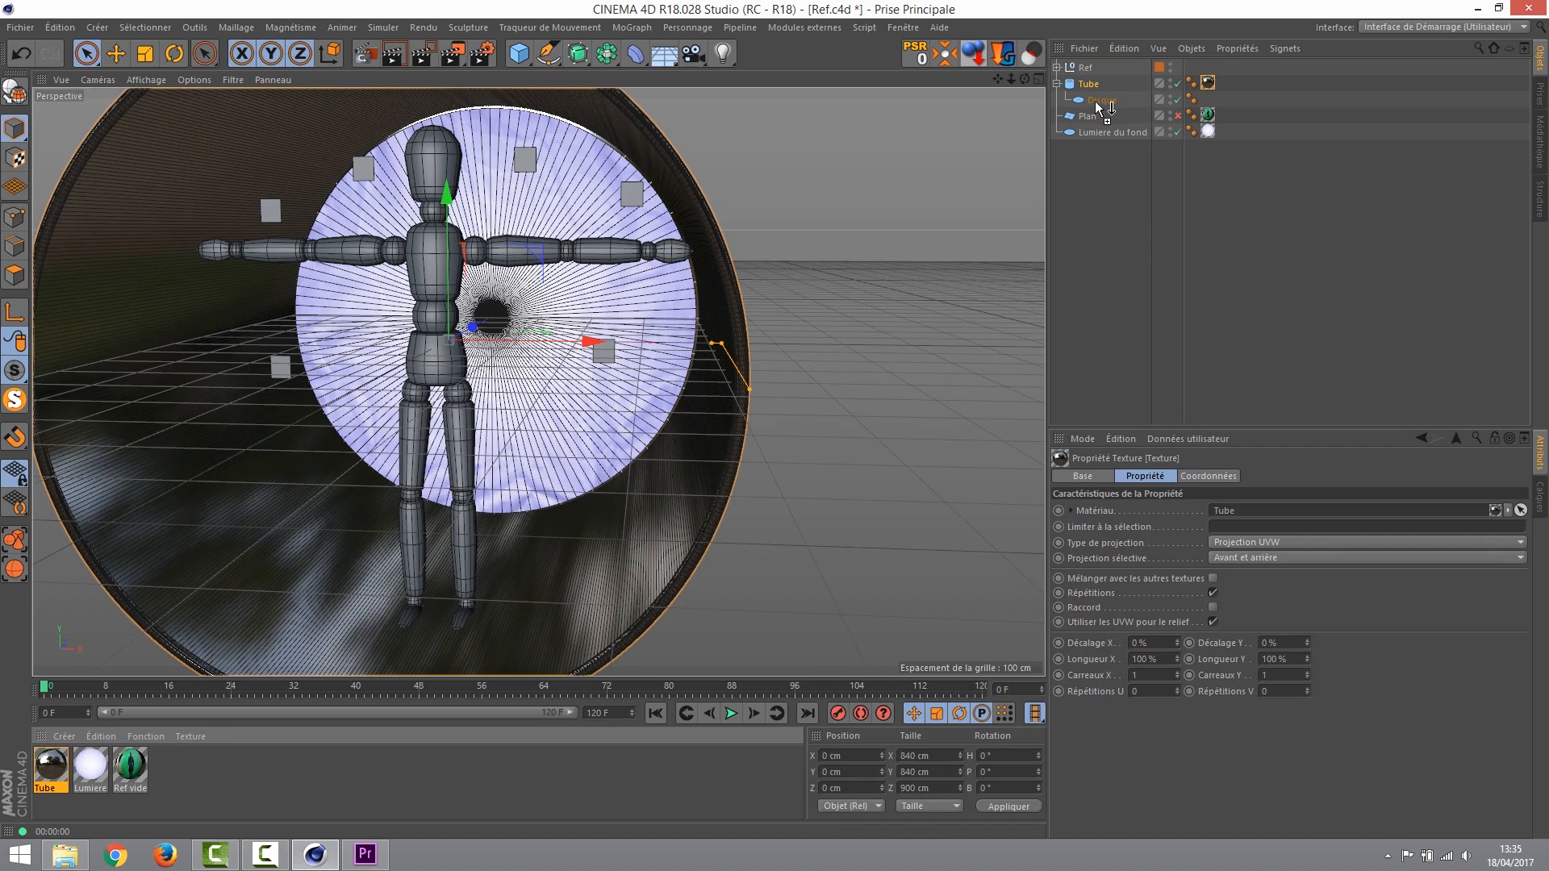
{"action": "left_click_drag", "start_coordinate": [1104, 101], "coordinate": [1102, 101]}
{"action": "key", "text": "ctrl+r"}
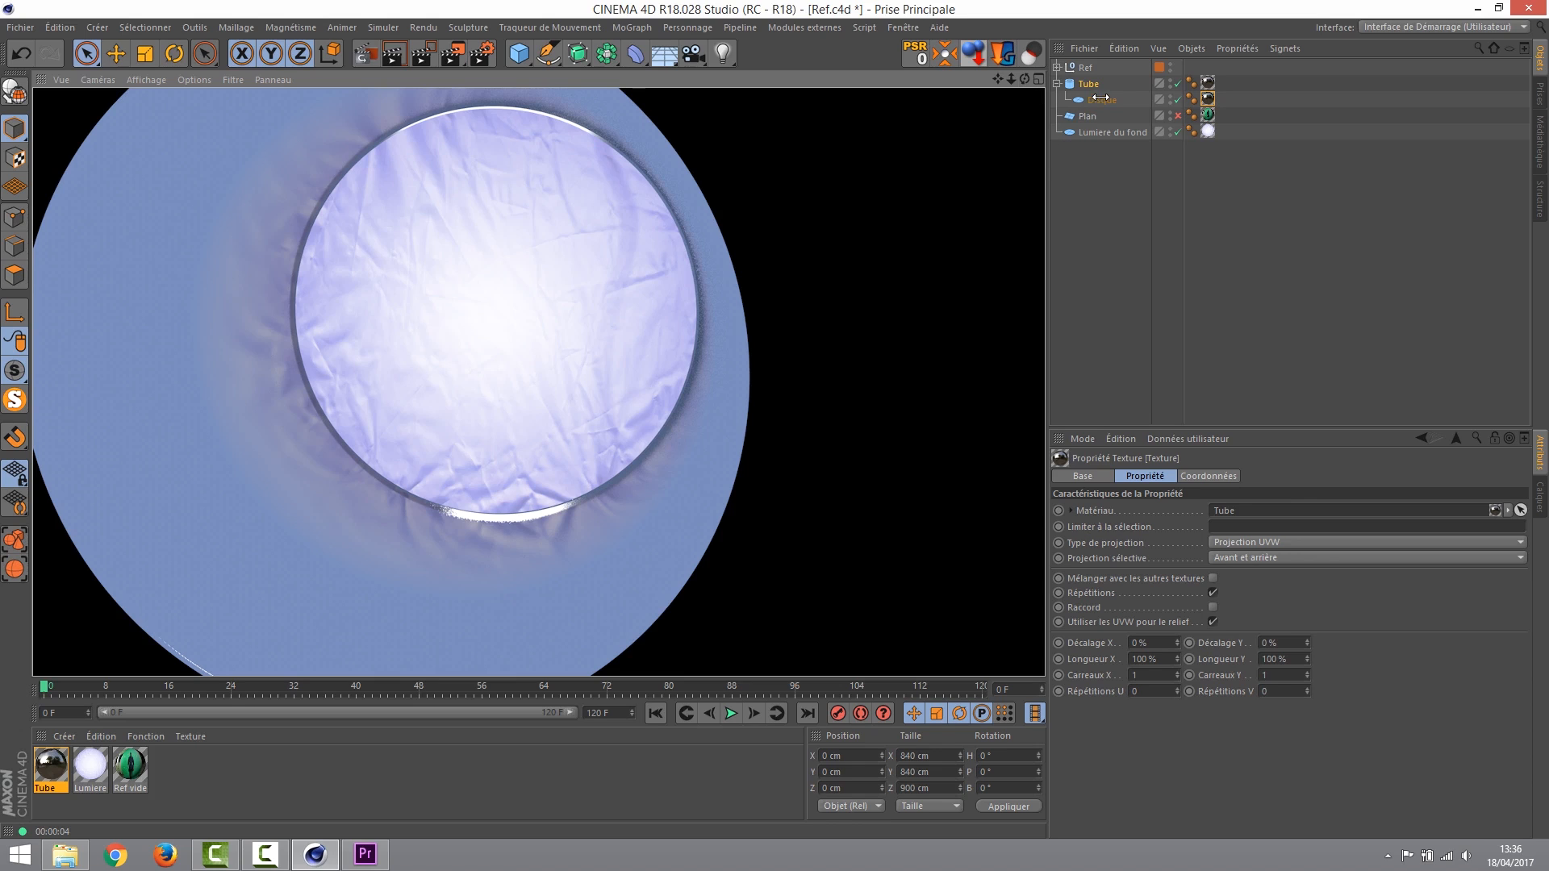
Set the outer radius of the Lumiere du fond disc to 403 cm and render the view.
{"action": "left_click", "coordinate": [1114, 132]}
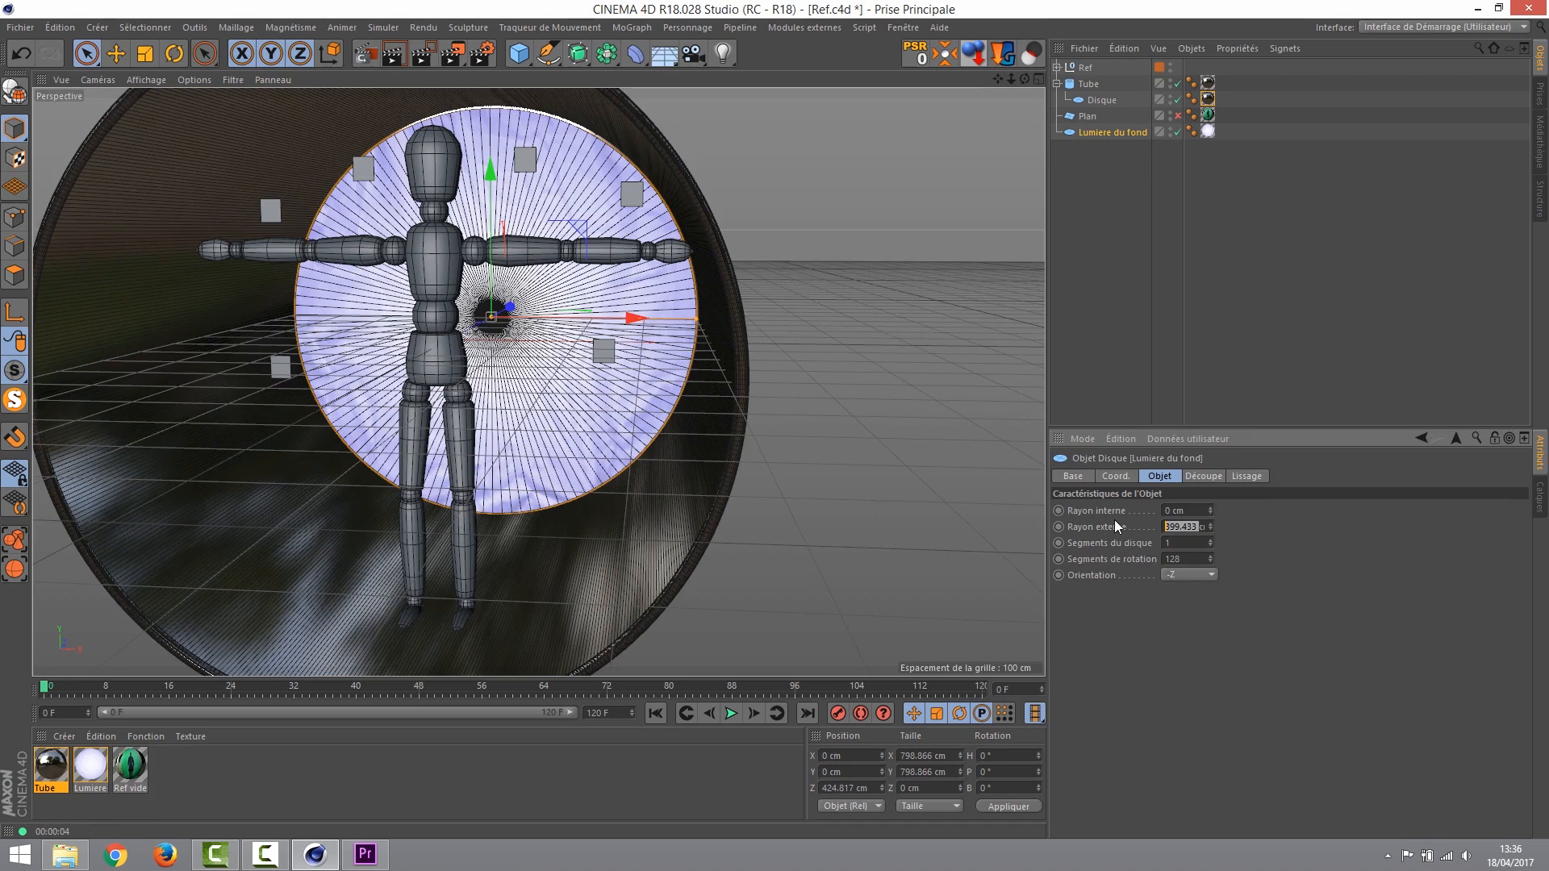
{"action": "type", "text": "40"}
{"action": "type", "text": "3"}
{"action": "key", "text": "Return"}
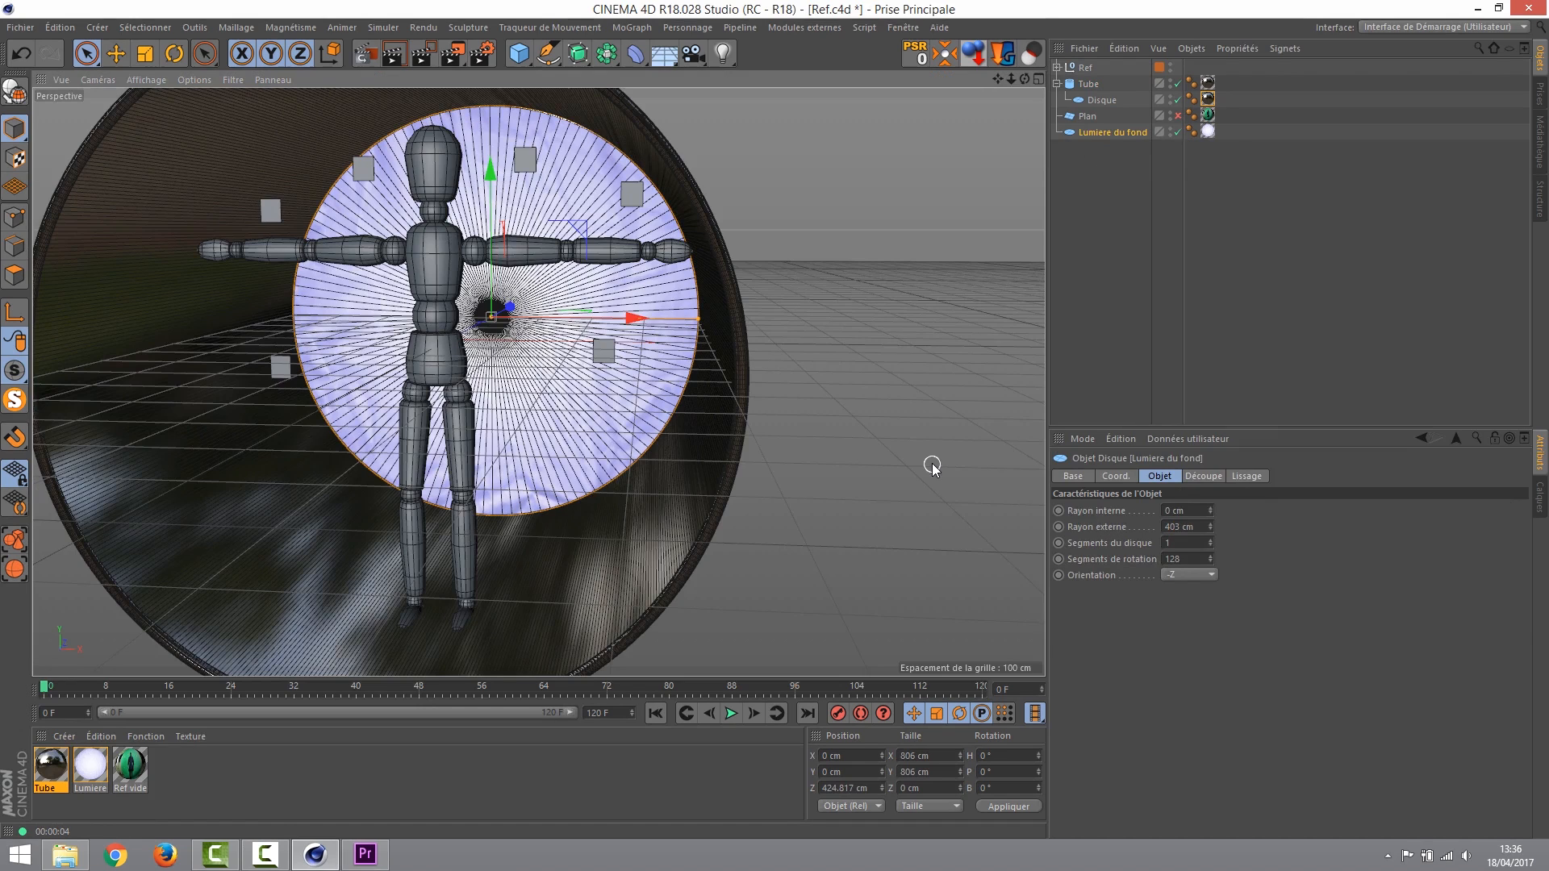
{"action": "key", "text": "ctrl+r"}
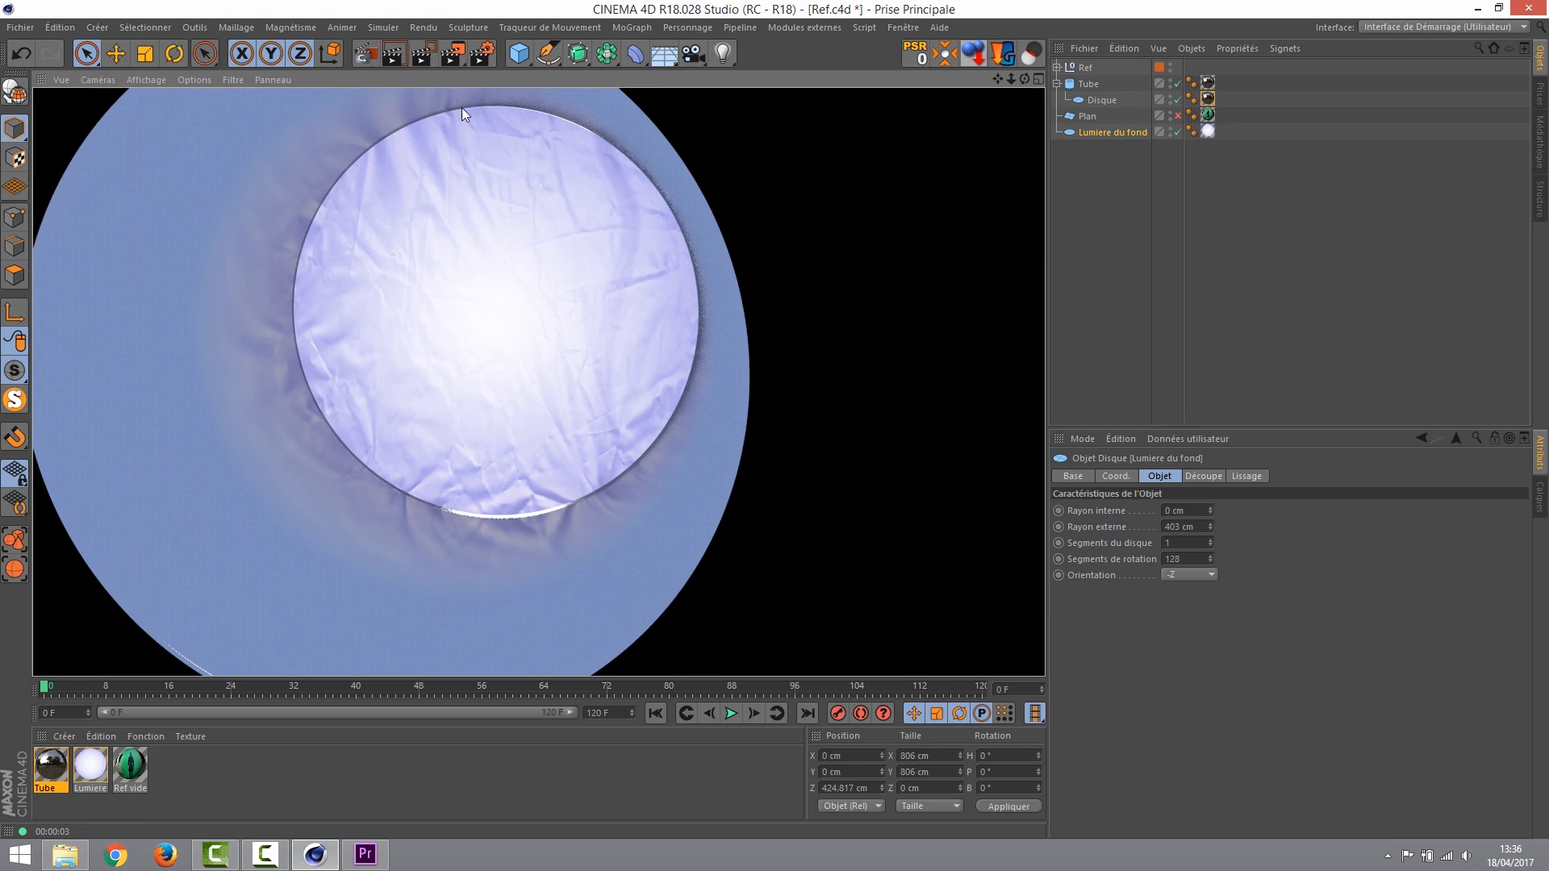
Remove the Pantin object in the Ref group from its layer and render the figure inside the tube.
{"action": "left_click", "coordinate": [1086, 68]}
{"action": "left_click", "coordinate": [1058, 68]}
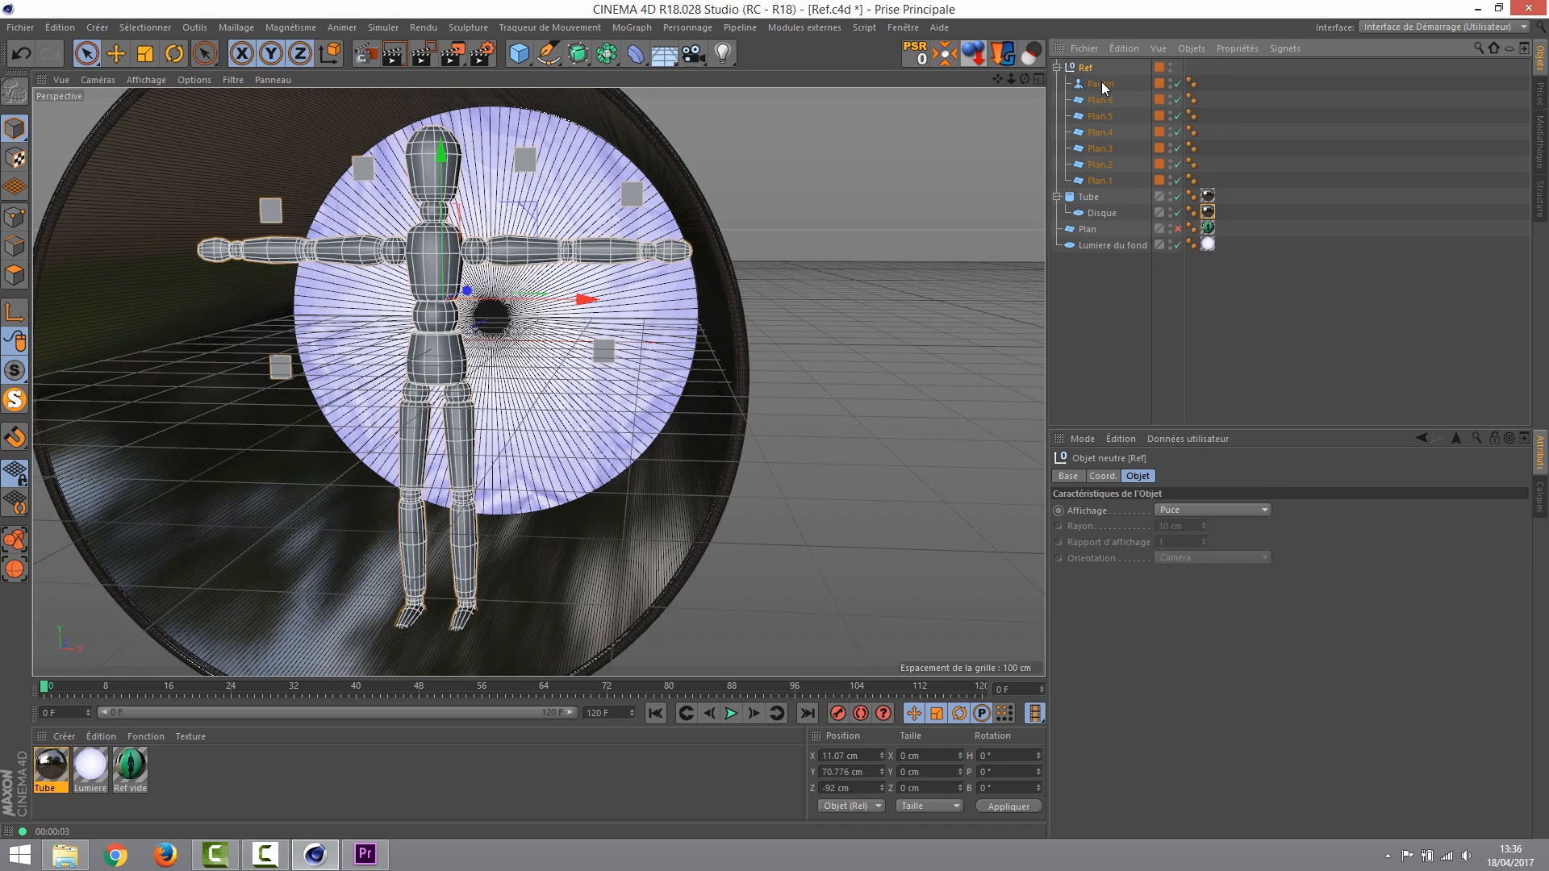
{"action": "left_click", "coordinate": [1102, 84]}
{"action": "left_click", "coordinate": [1161, 86]}
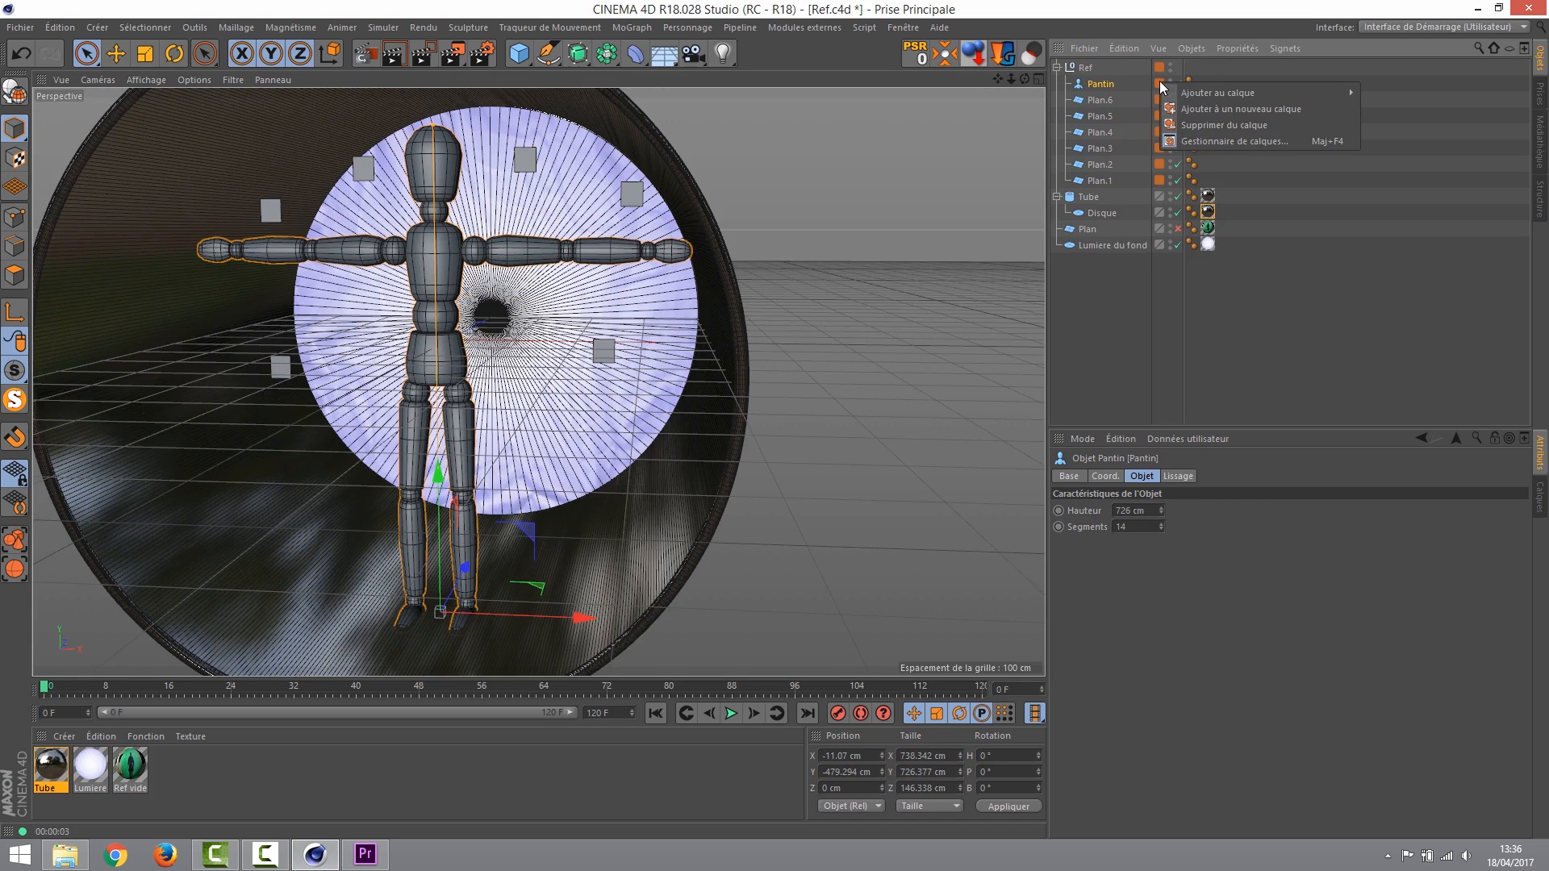
{"action": "mouse_move", "coordinate": [1210, 92]}
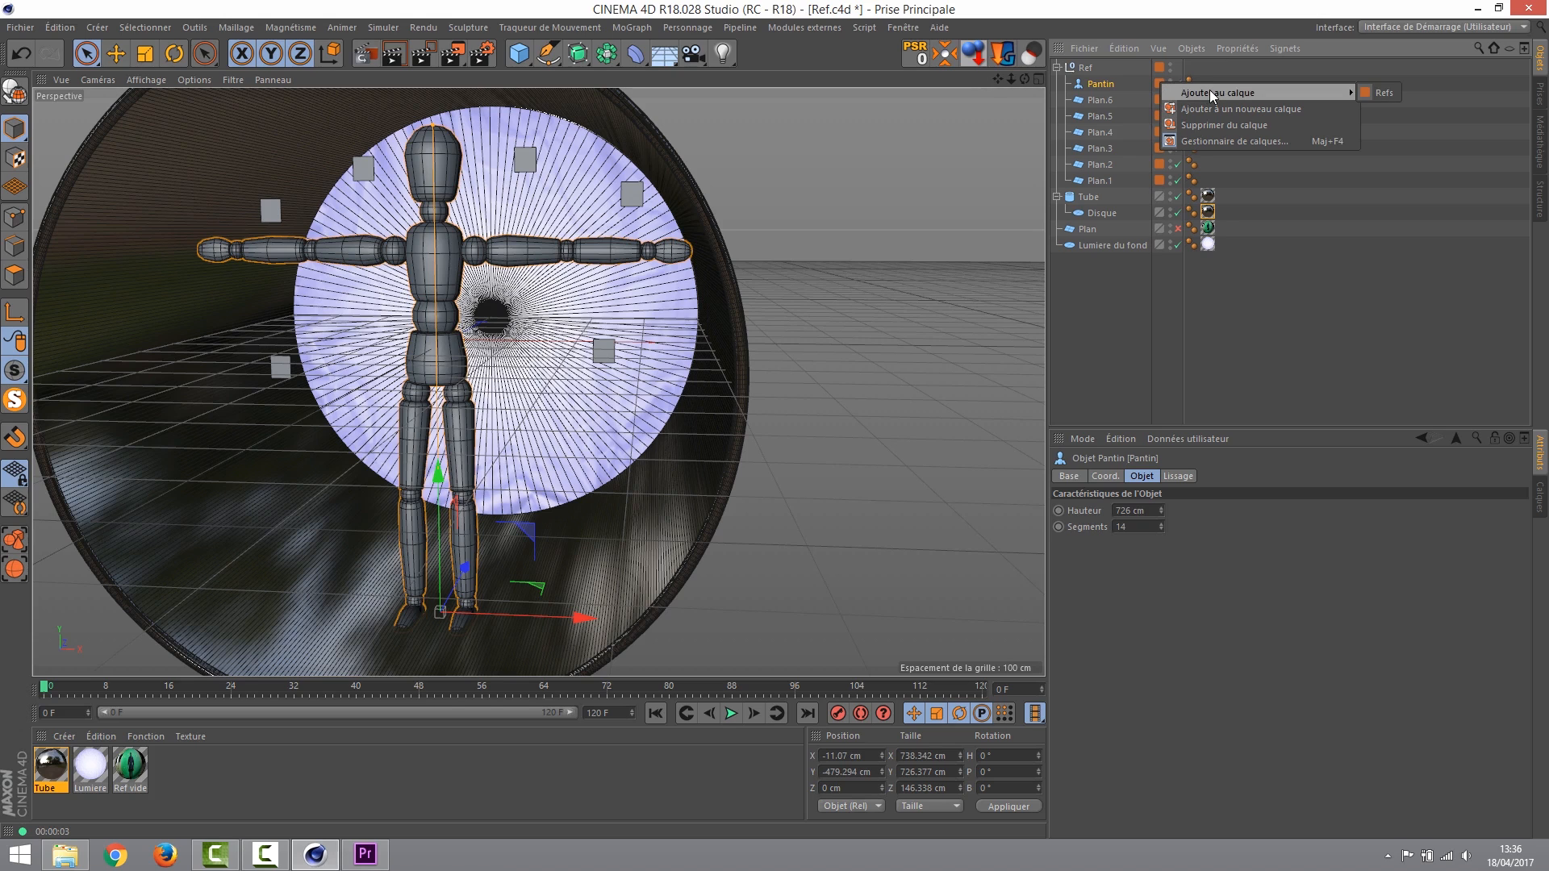
{"action": "left_click", "coordinate": [1219, 125]}
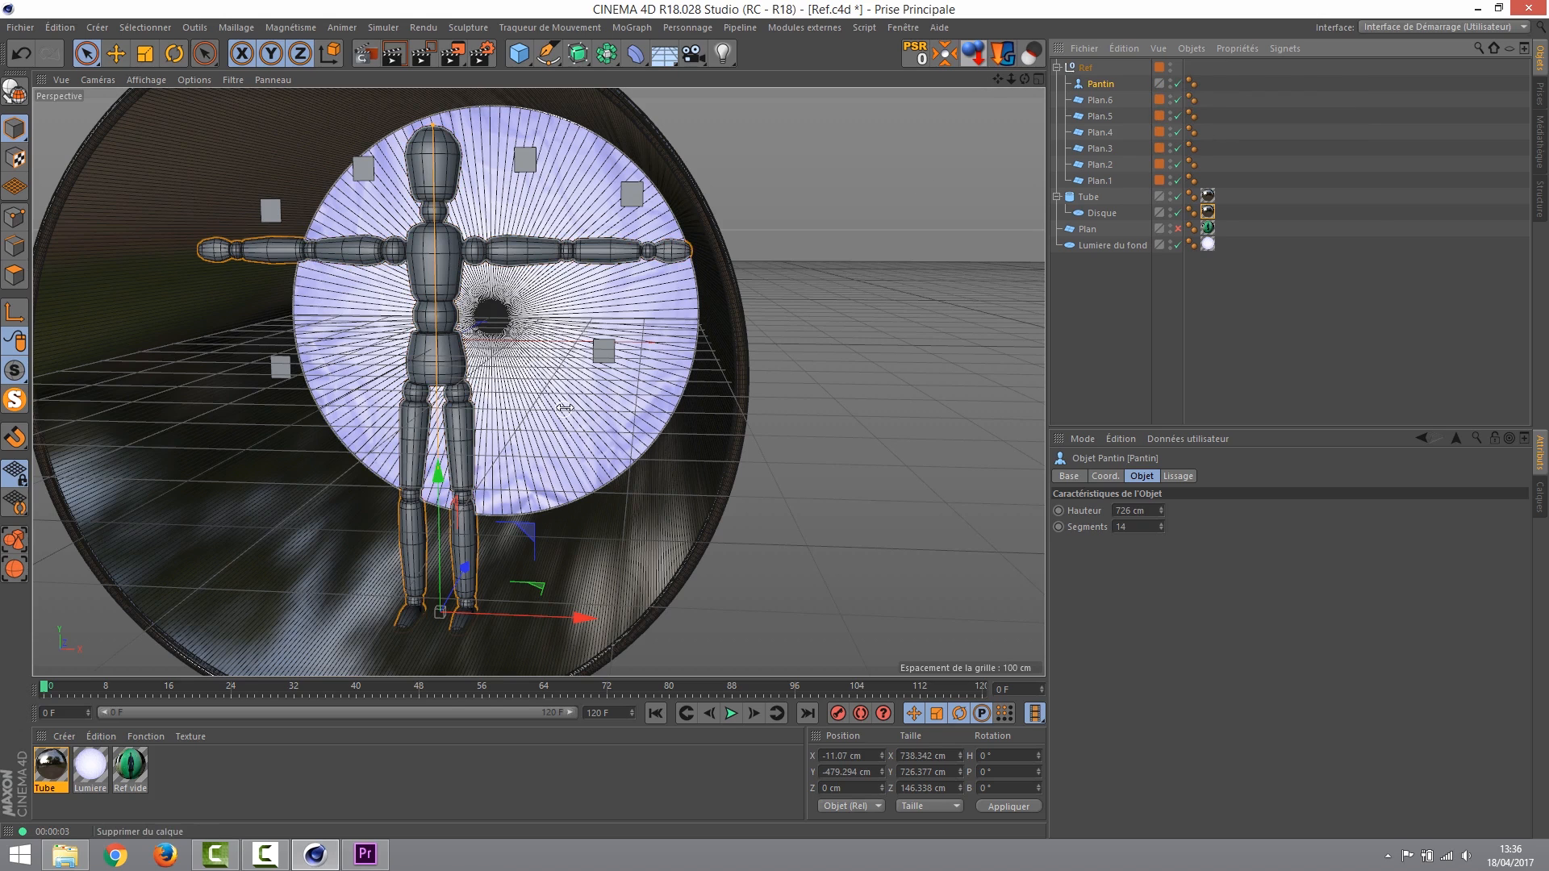
{"action": "key", "text": "ctrl+r"}
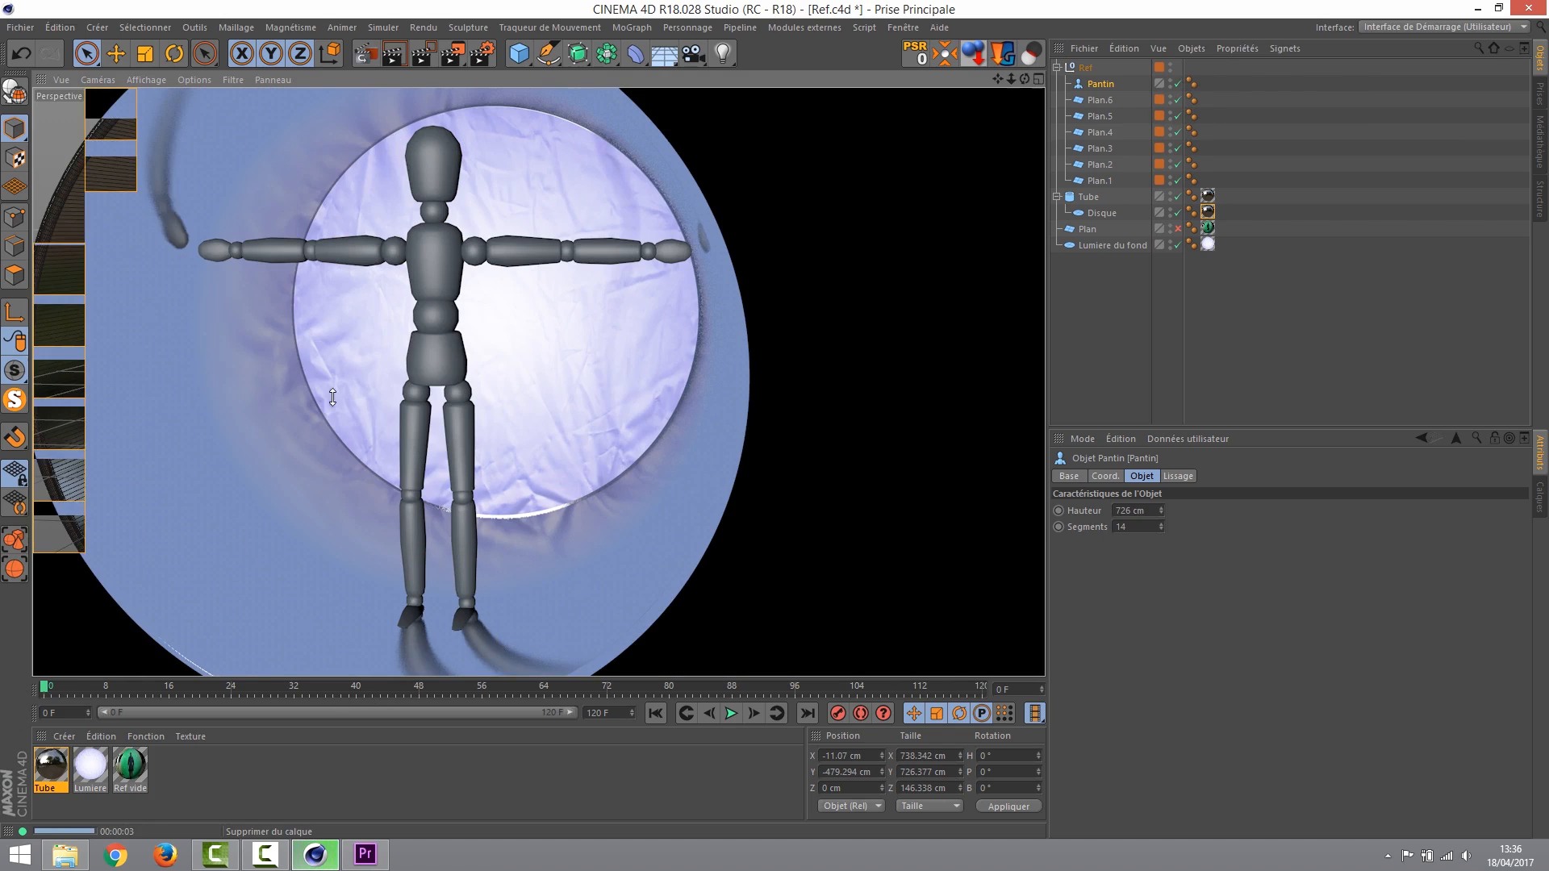
{"action": "left_click_drag", "start_coordinate": [332, 397], "coordinate": [422, 430], "text": "alt"}
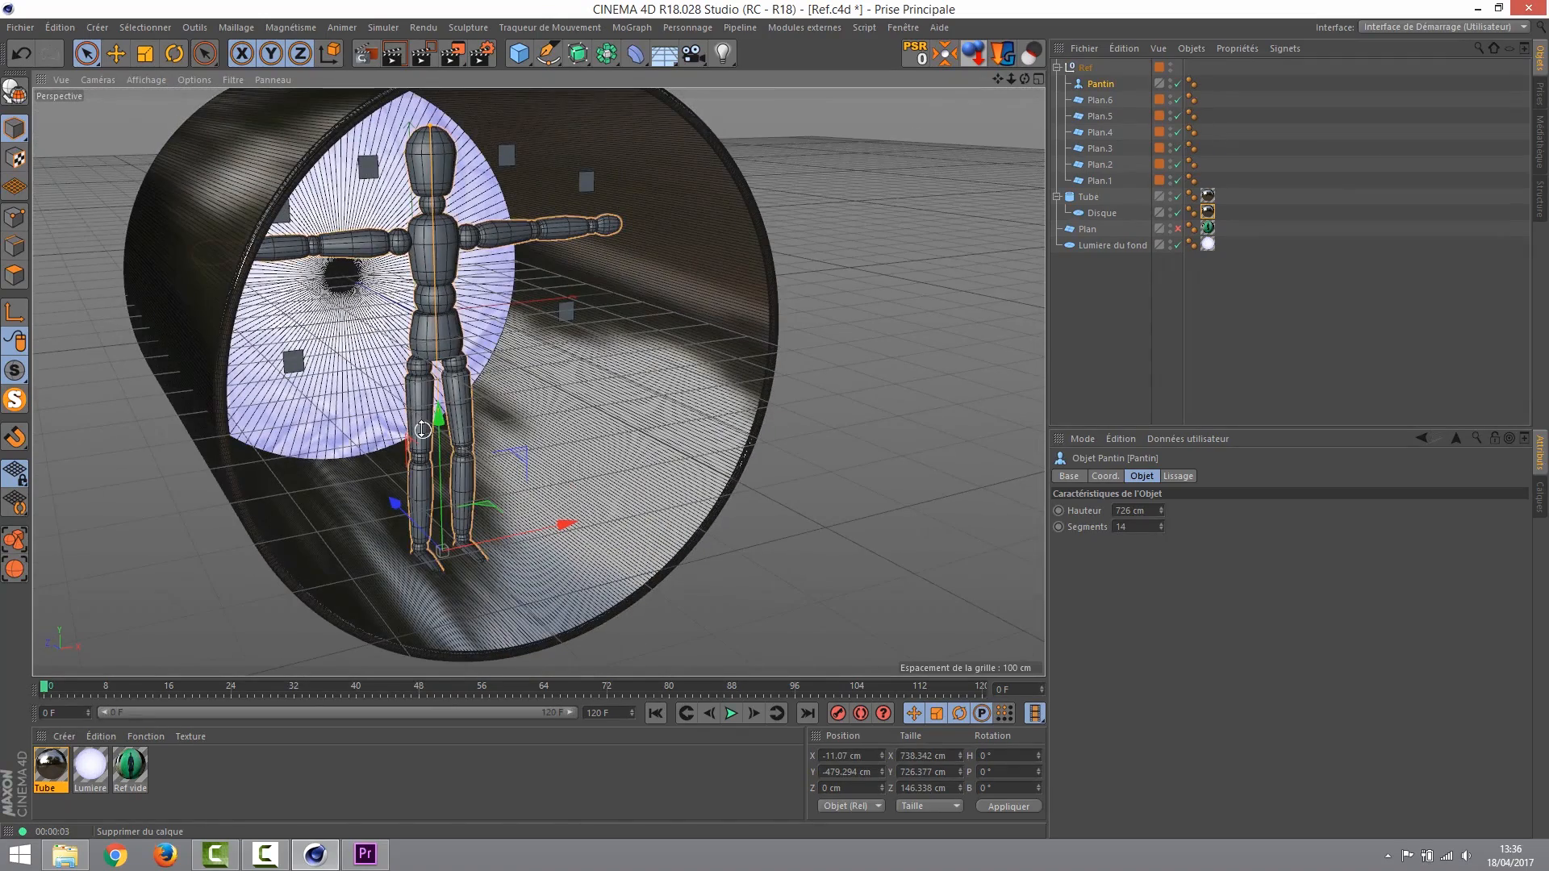
{"action": "key", "text": "ctrl+r"}
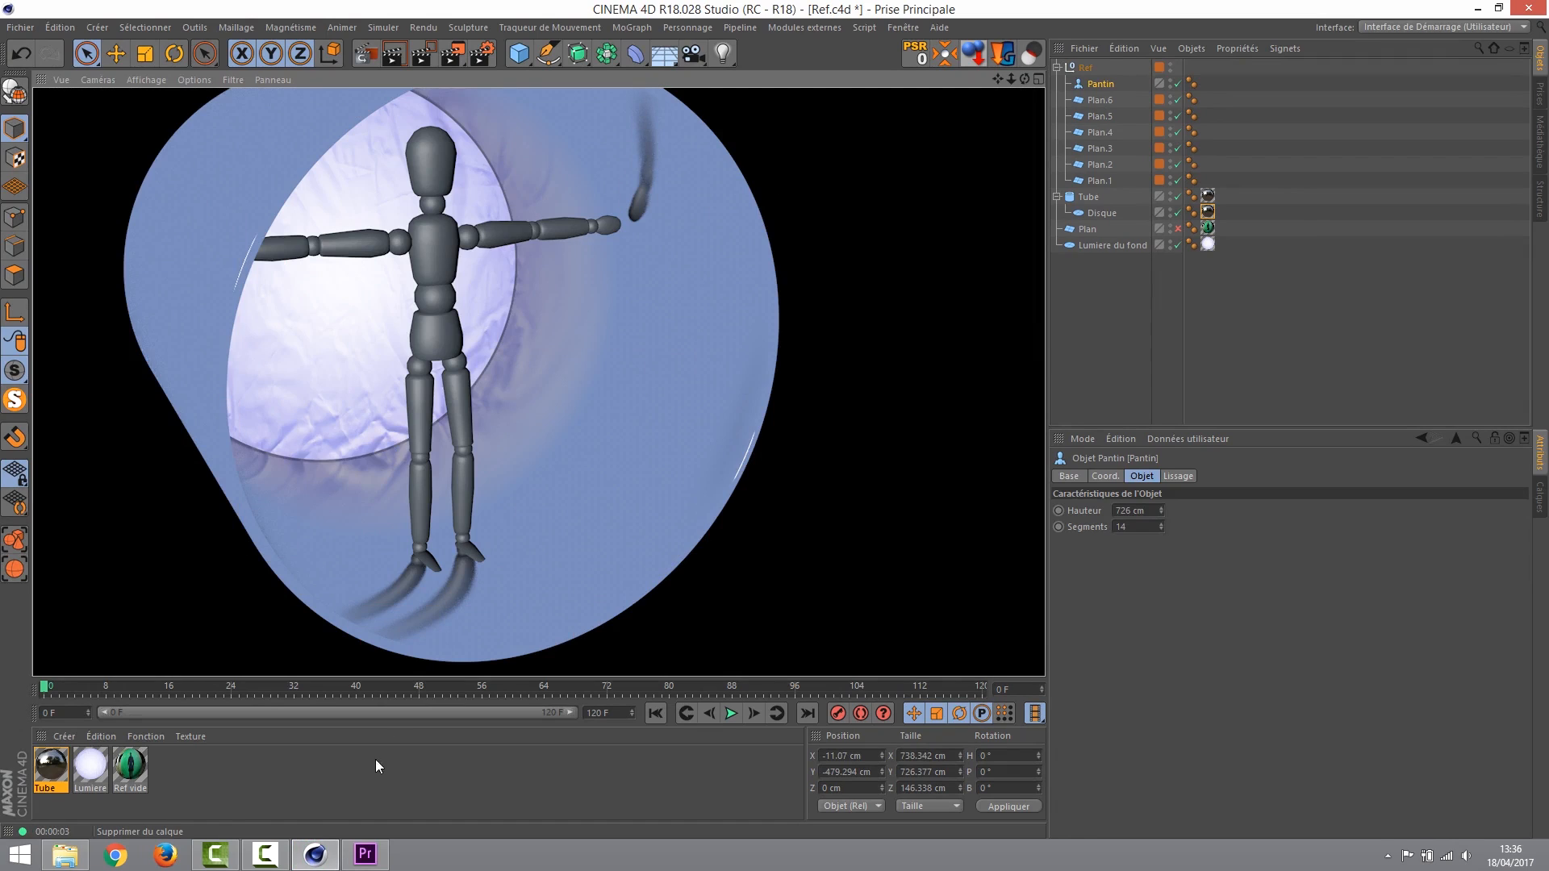
Disable Atténuation avec la Distance in the Tube material's reflection layer sampling and render the view.
{"action": "double_click", "coordinate": [50, 767]}
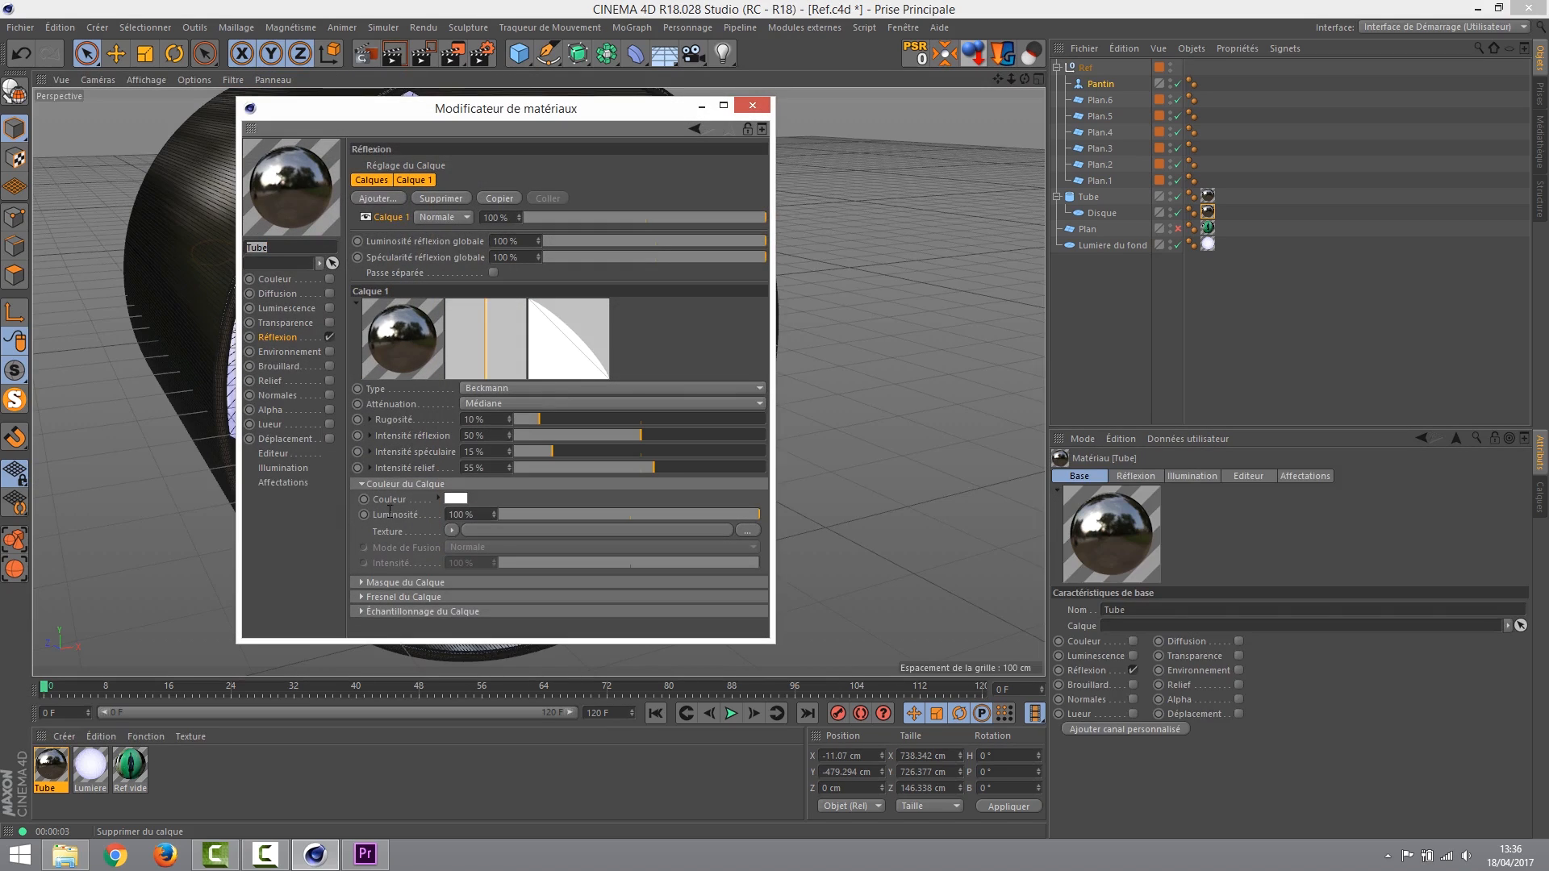
{"action": "left_click", "coordinate": [377, 612]}
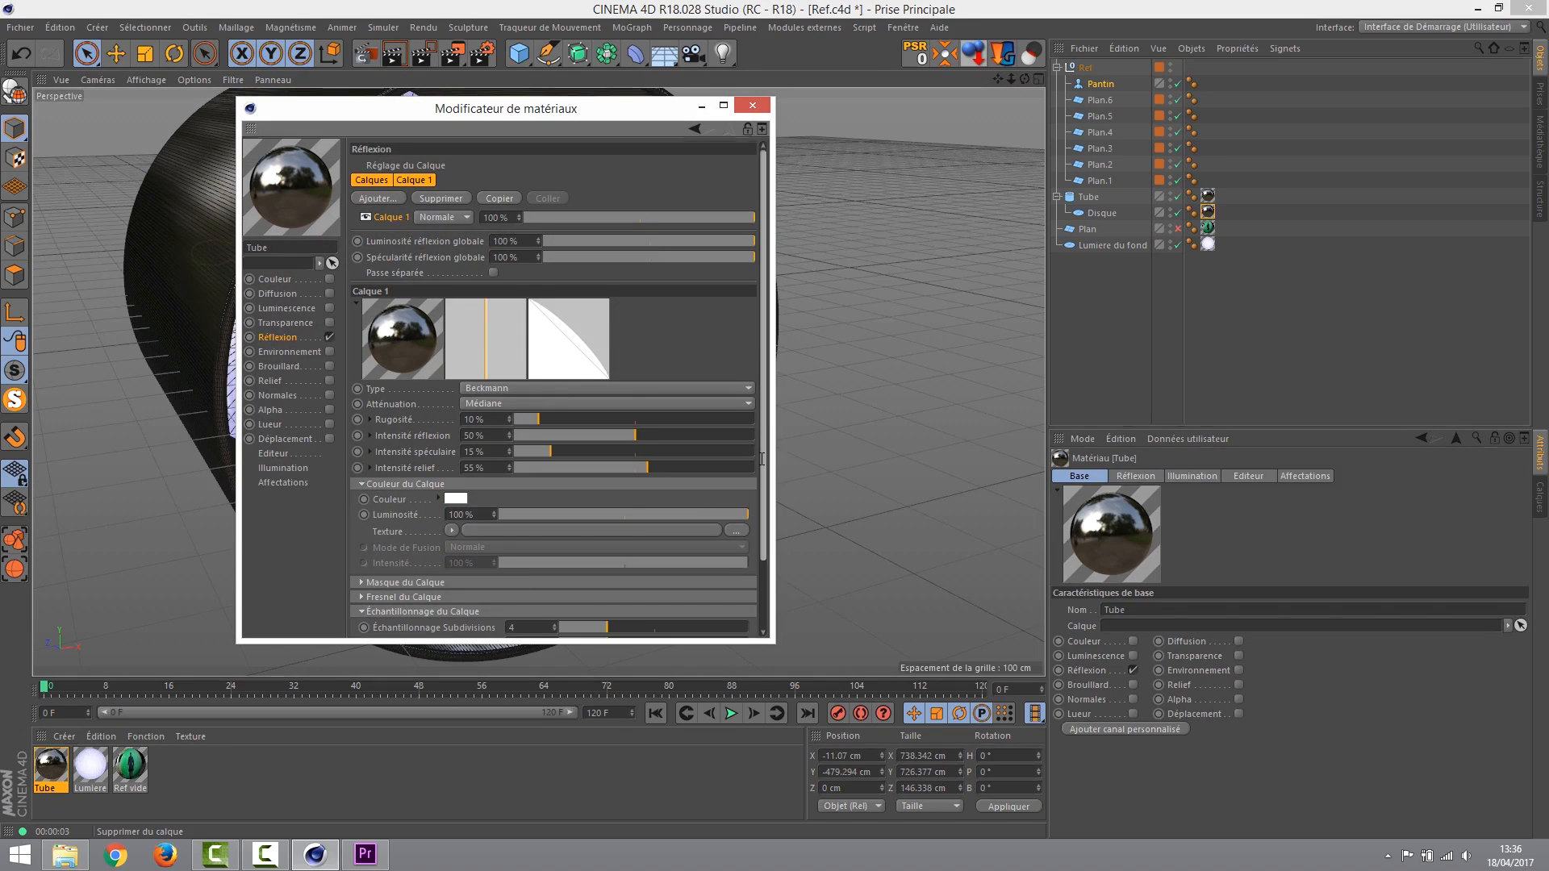
{"action": "scroll", "coordinate": [766, 448], "scroll_direction": "down", "scroll_amount": 2}
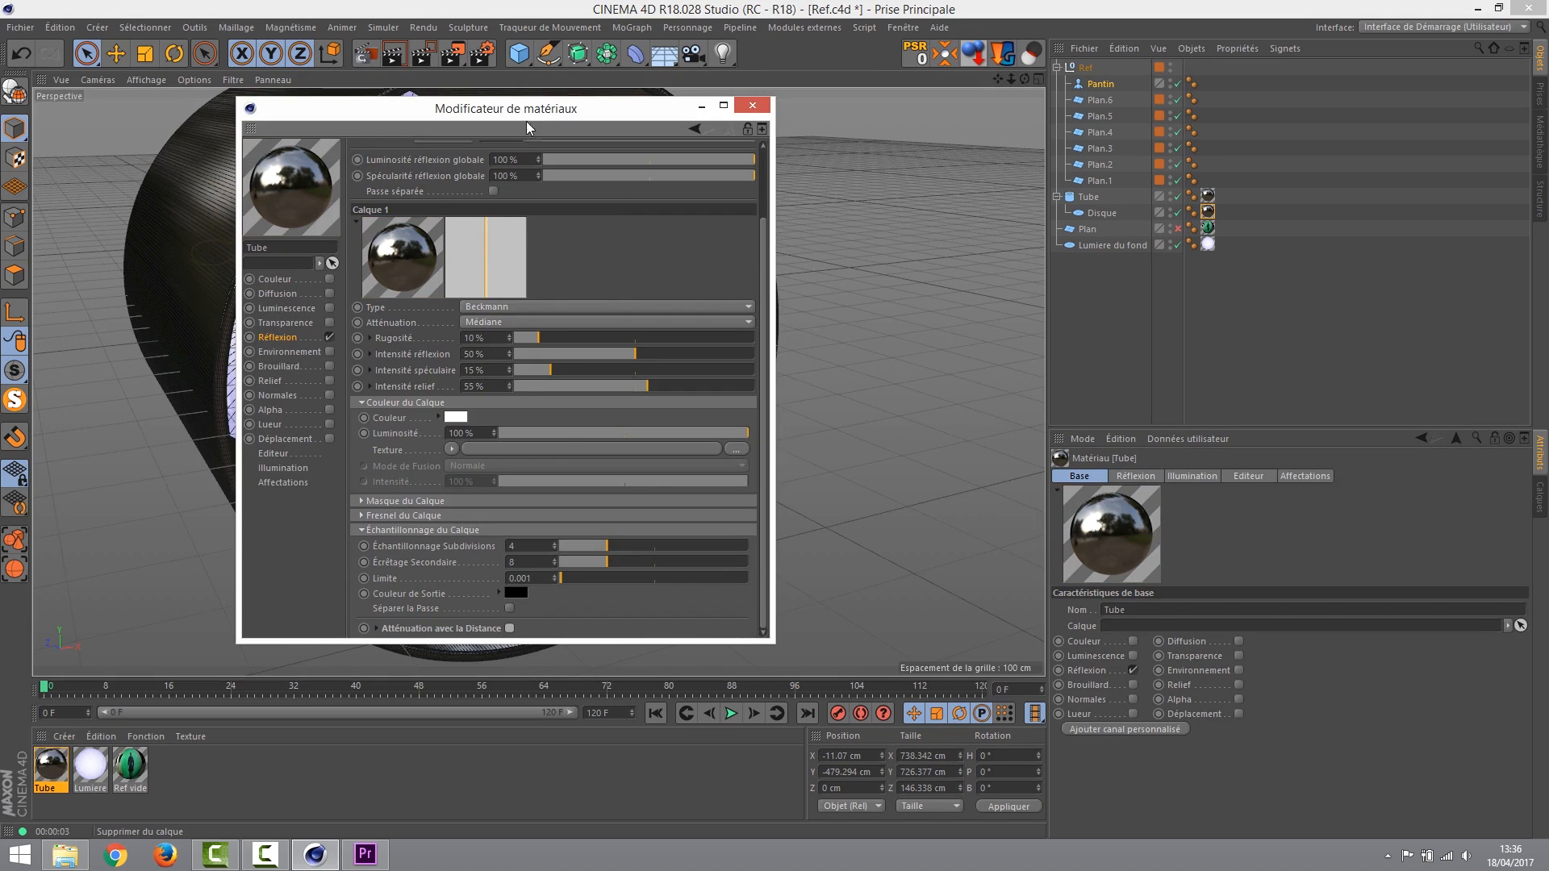
{"action": "left_click_drag", "start_coordinate": [593, 108], "coordinate": [1136, 142]}
{"action": "key", "text": "ctrl+r"}
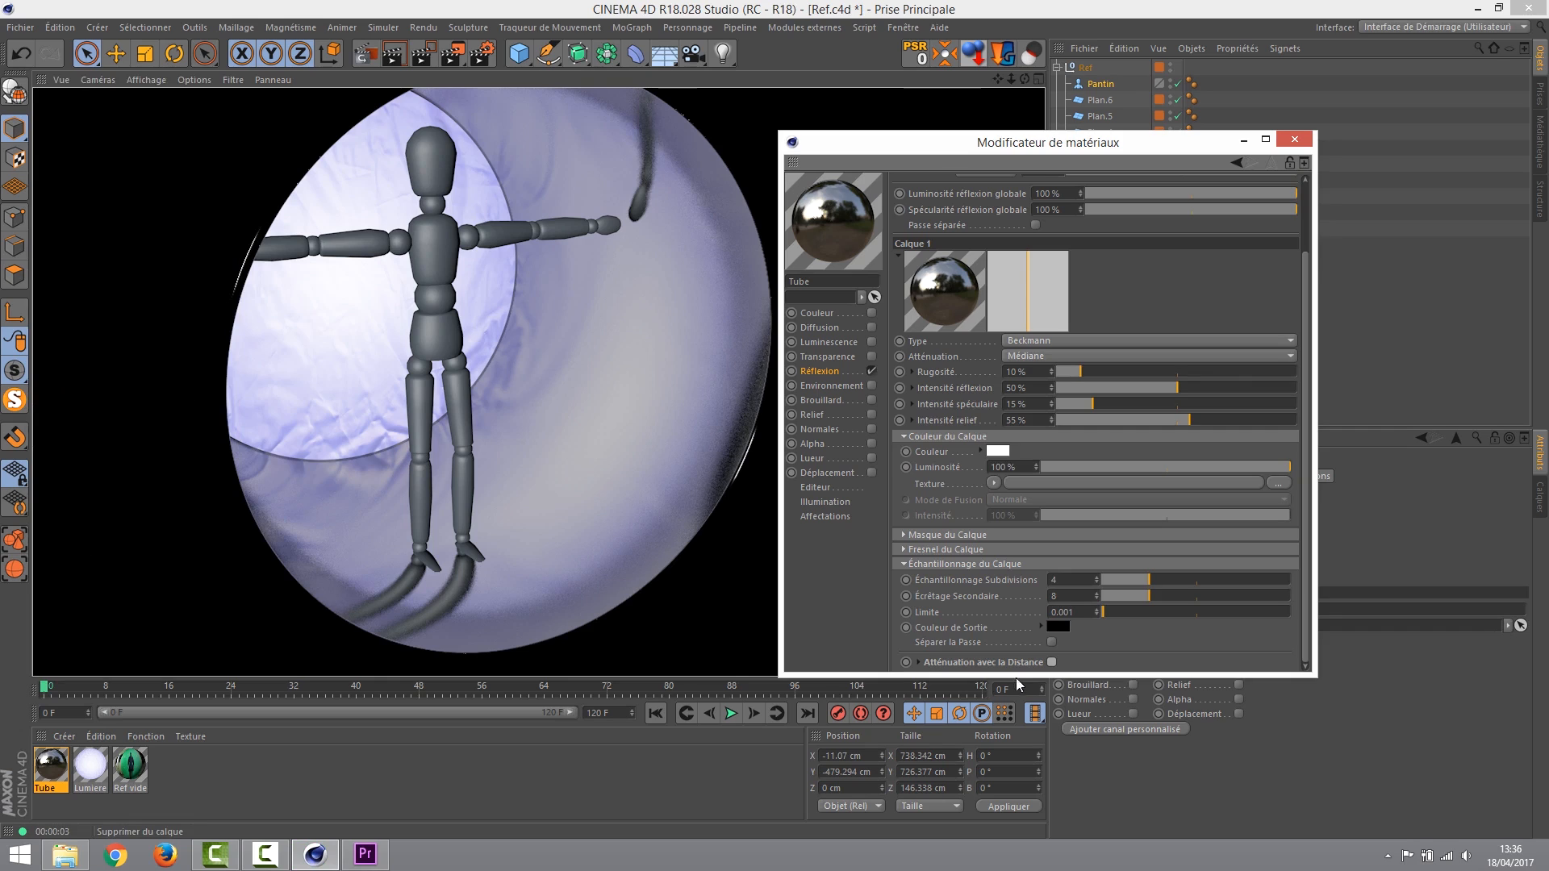
Re-enable Atténuation avec la Distance for the Tube material, render the view and expand its options.
{"action": "left_click", "coordinate": [1051, 662]}
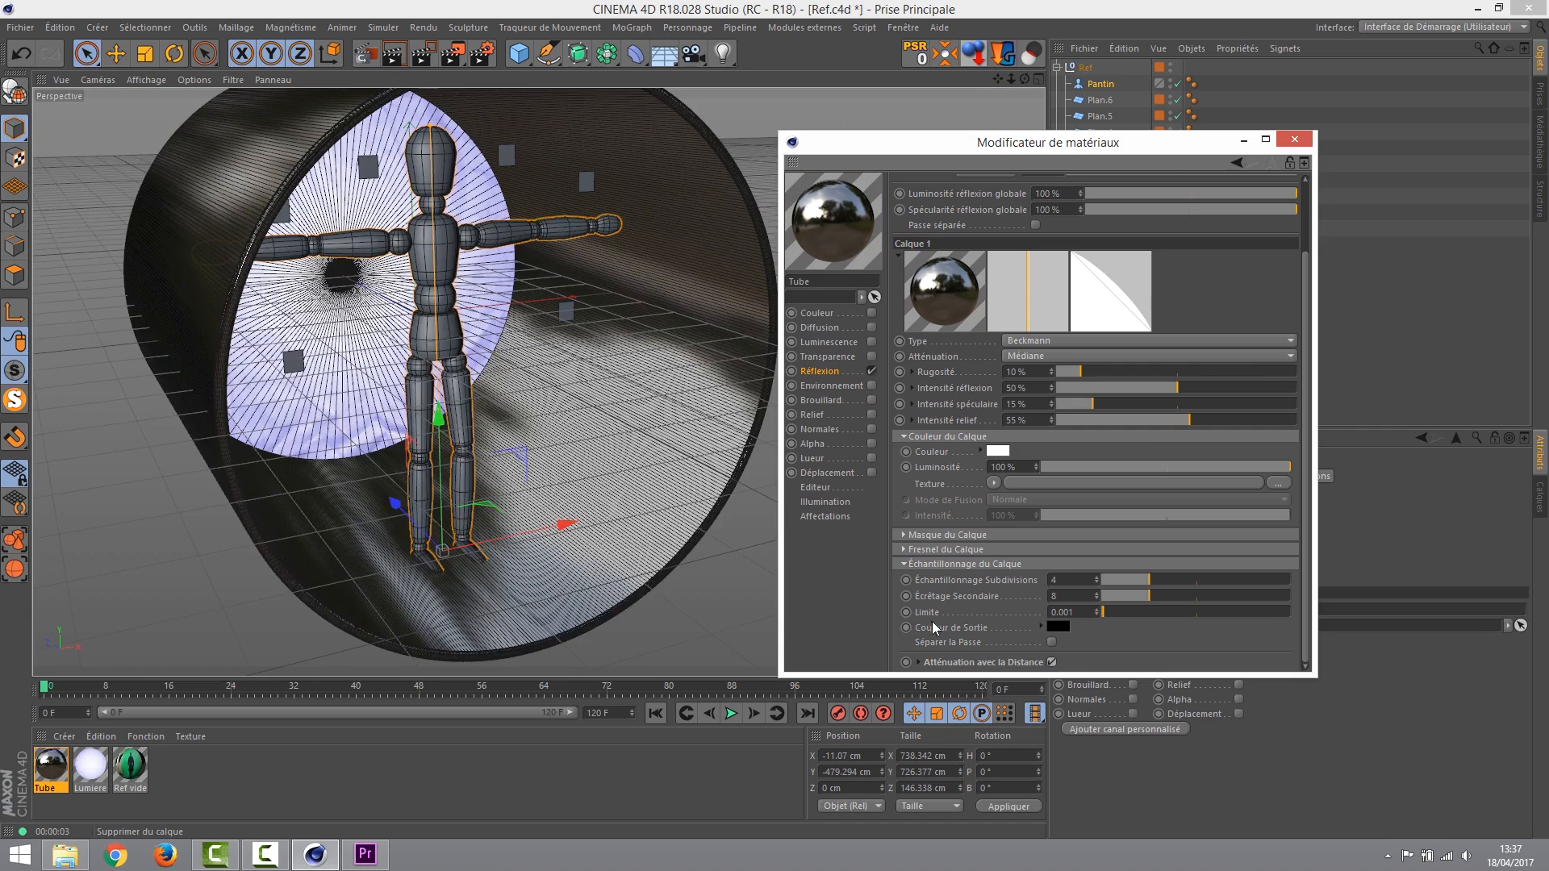
{"action": "key", "text": "ctrl+r"}
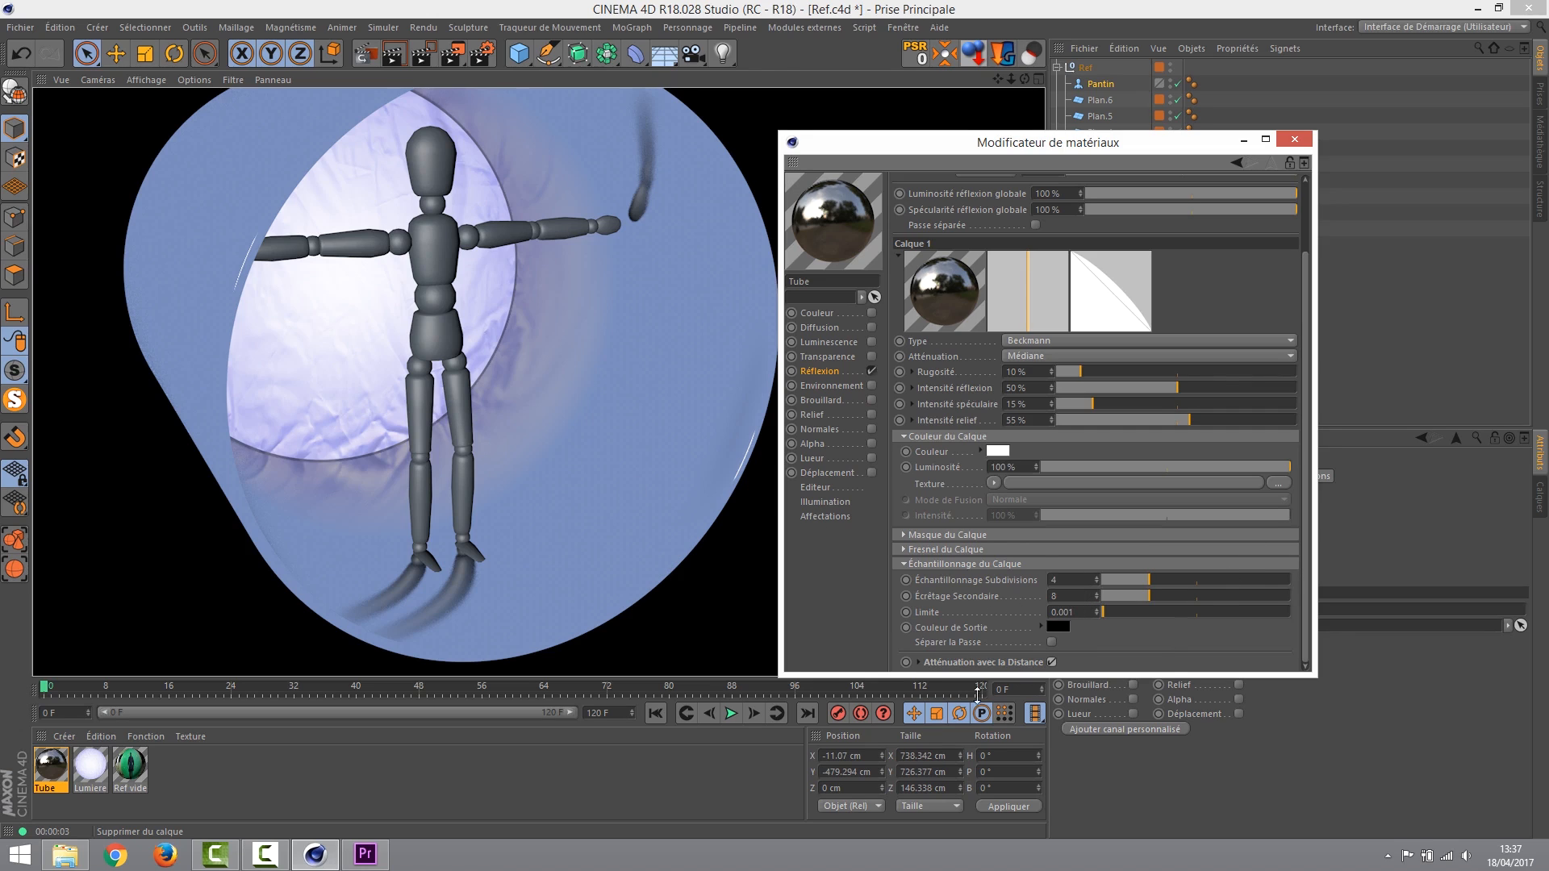
{"action": "left_click", "coordinate": [919, 665]}
{"action": "scroll", "coordinate": [1301, 599], "scroll_direction": "down", "scroll_amount": 2}
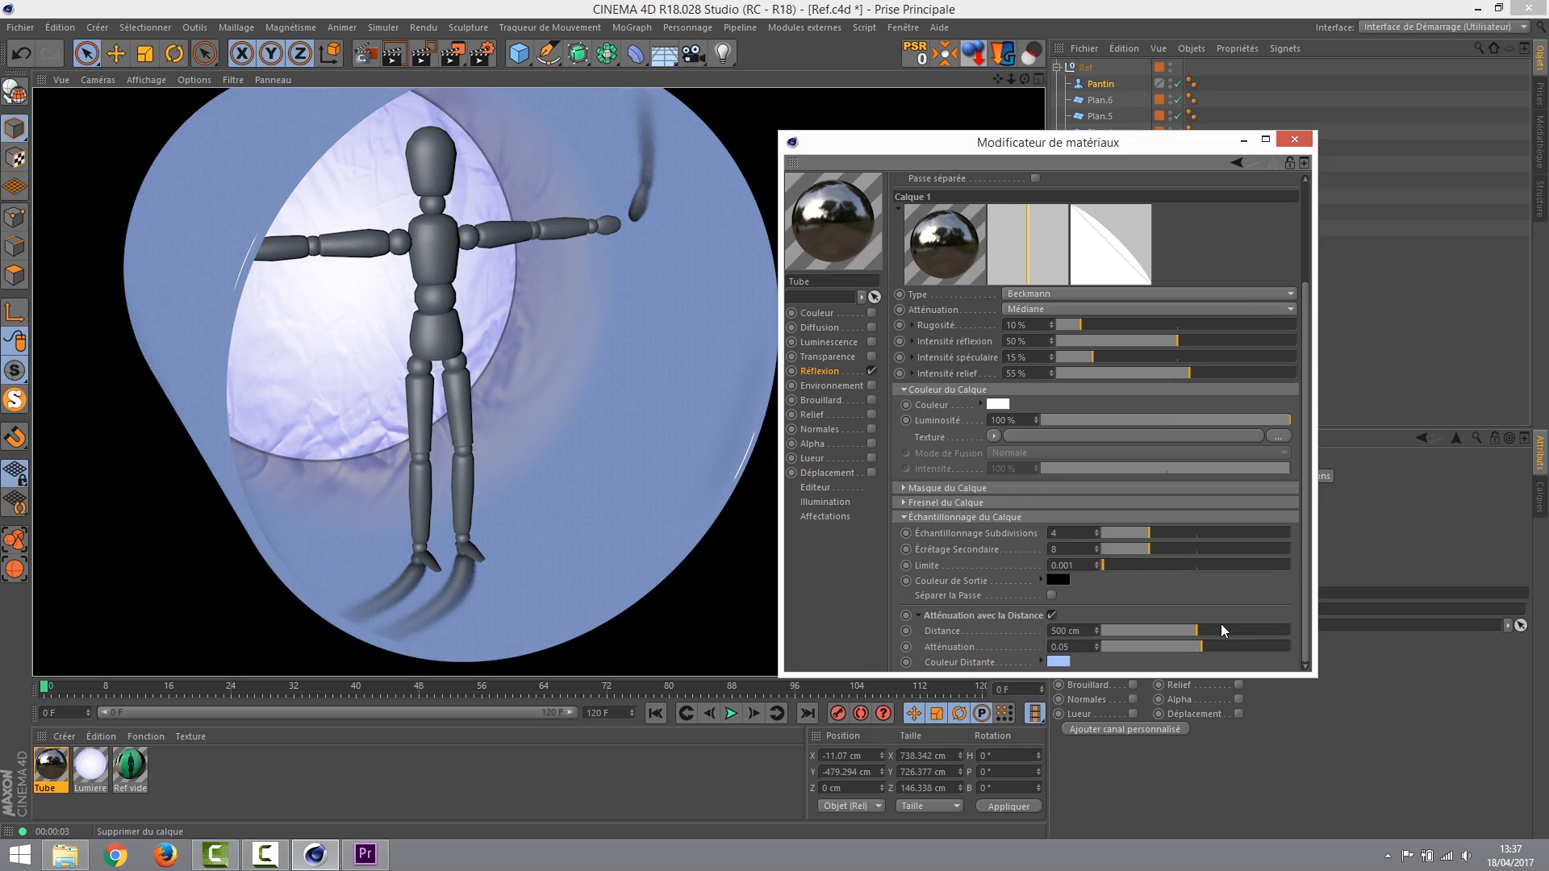
Render the figure and tube from a centred front view.
{"action": "left_click", "coordinate": [539, 428]}
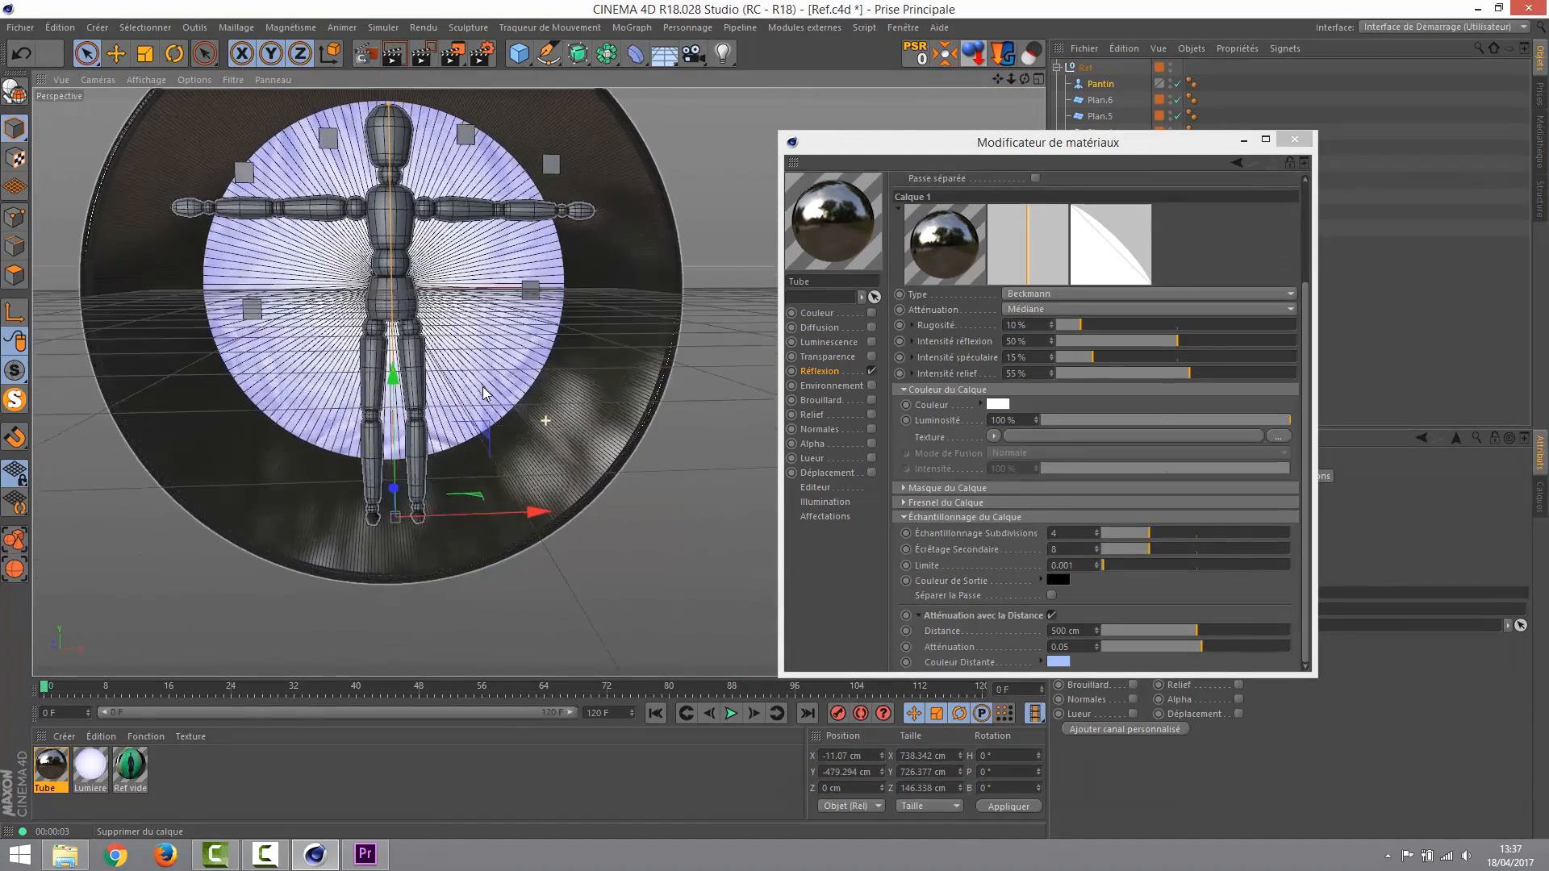
{"action": "middle_click_drag", "start_coordinate": [483, 387], "coordinate": [527, 396], "text": "alt"}
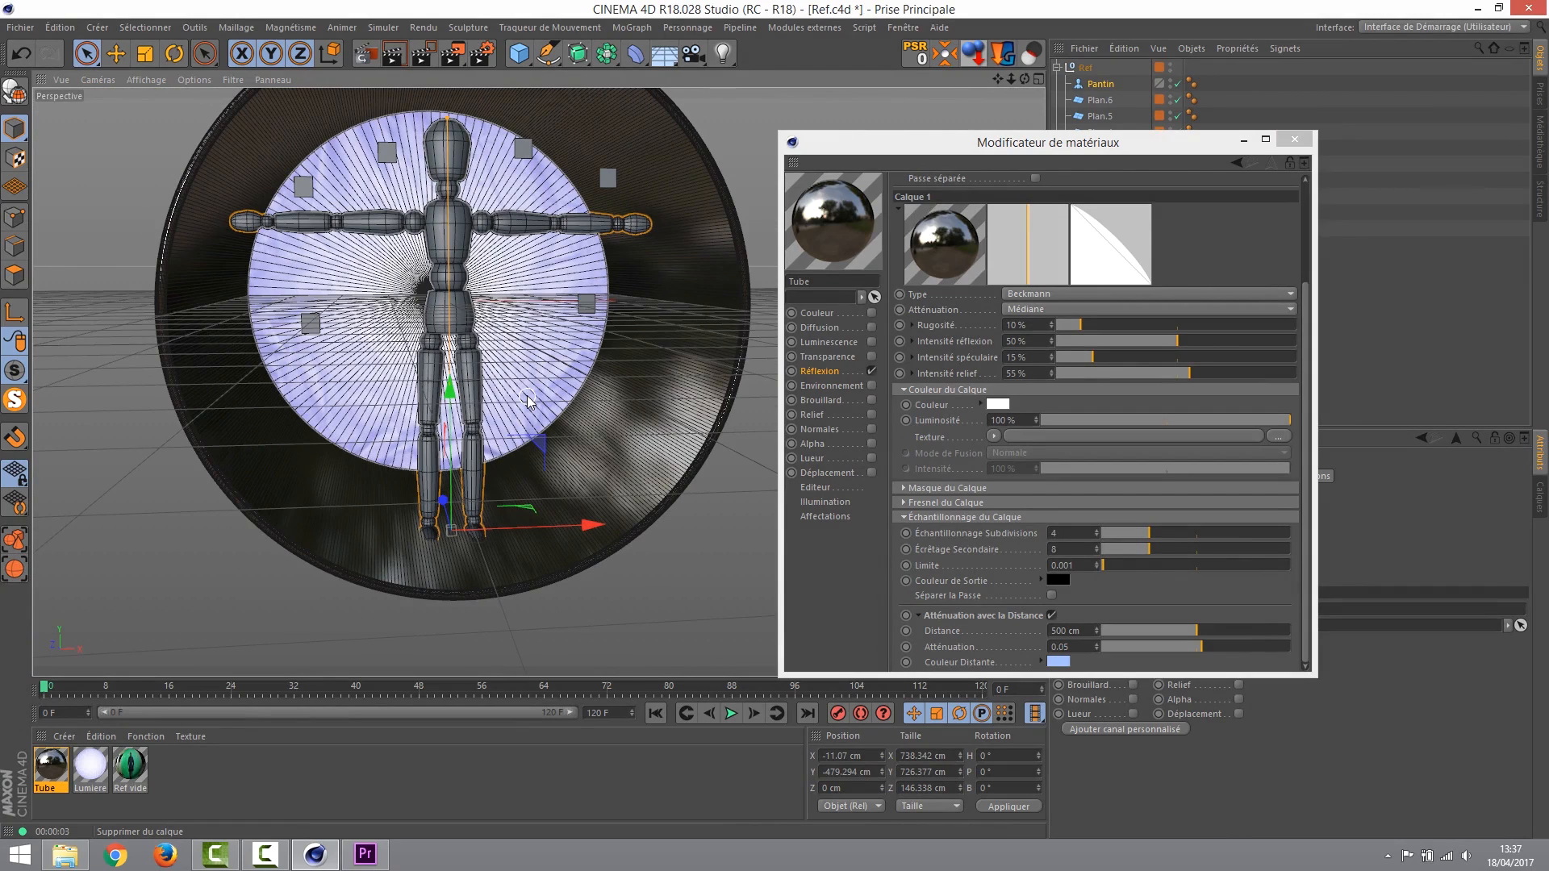
{"action": "key", "text": "ctrl+r"}
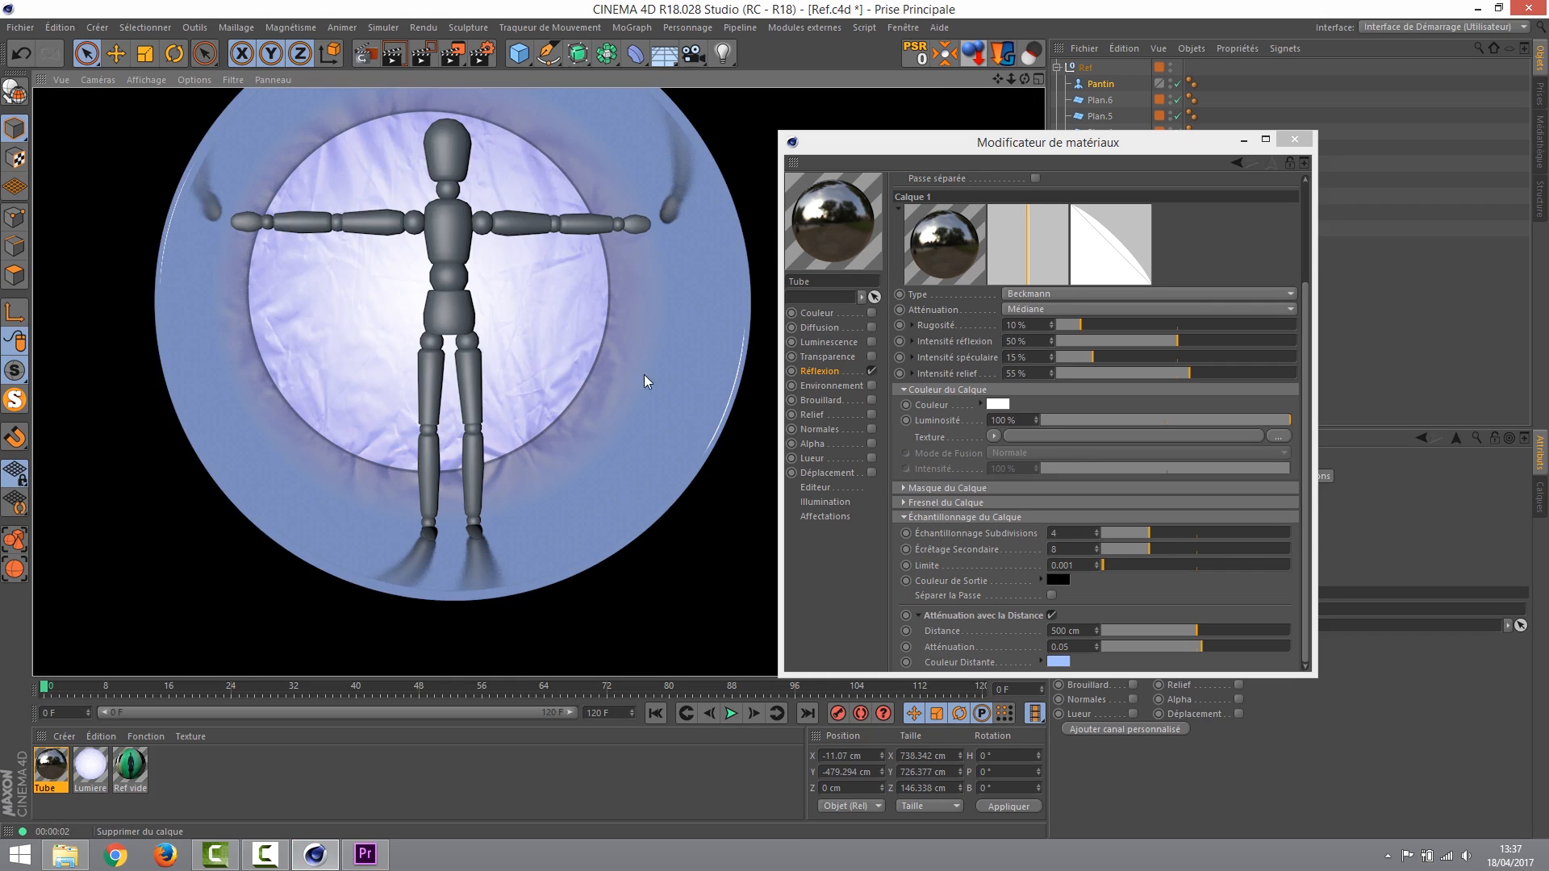
Enable the Tube material's Relief channel and load a Bruit shader as its texture.
{"action": "left_click_drag", "start_coordinate": [972, 151], "coordinate": [950, 150]}
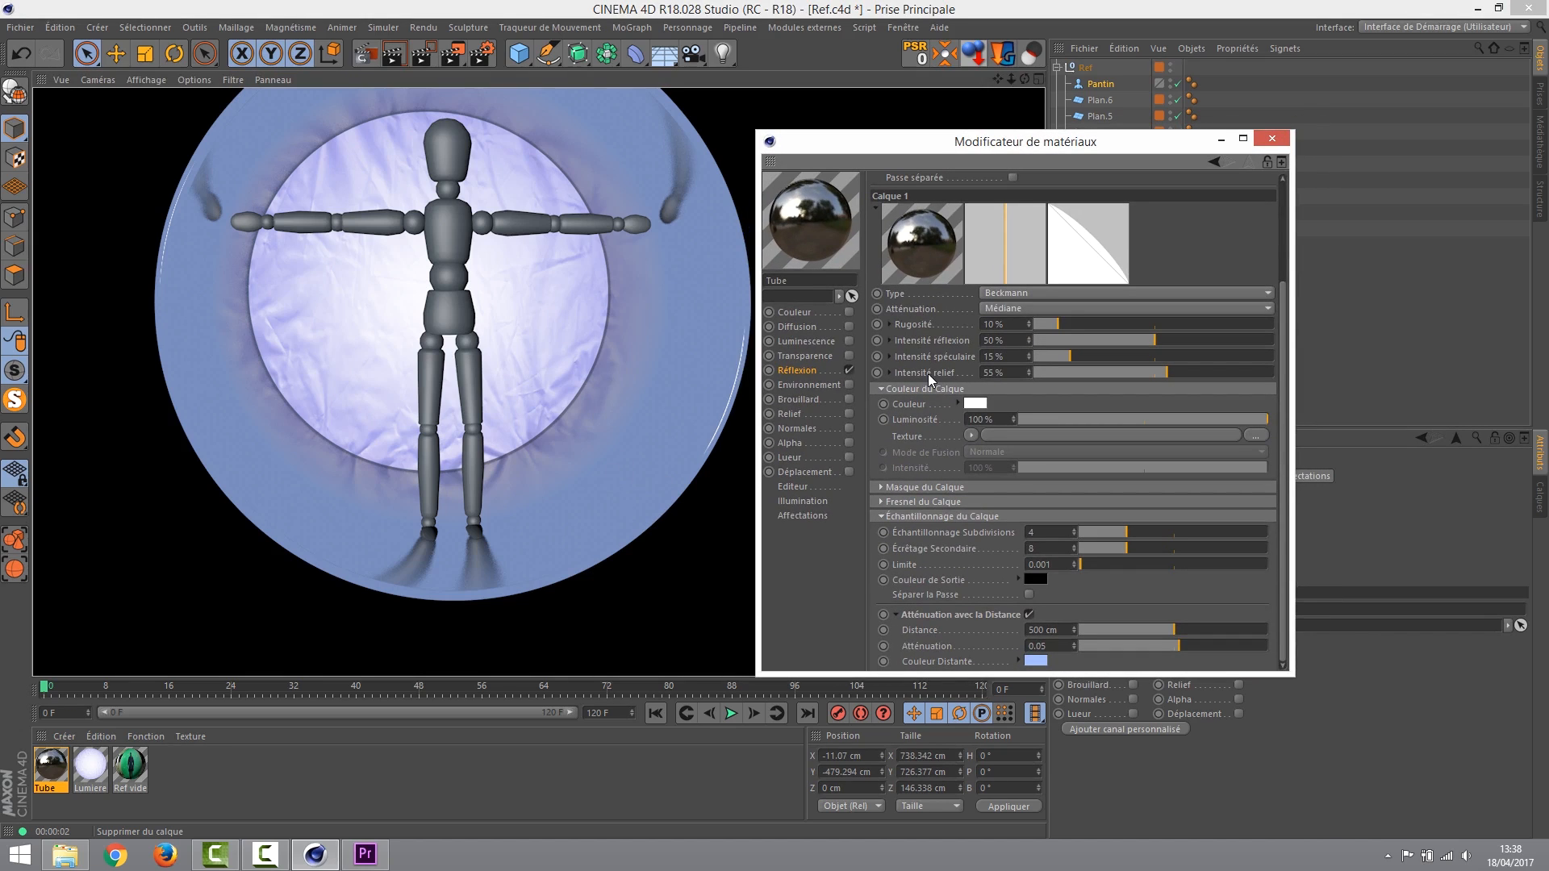
{"action": "left_click", "coordinate": [789, 414]}
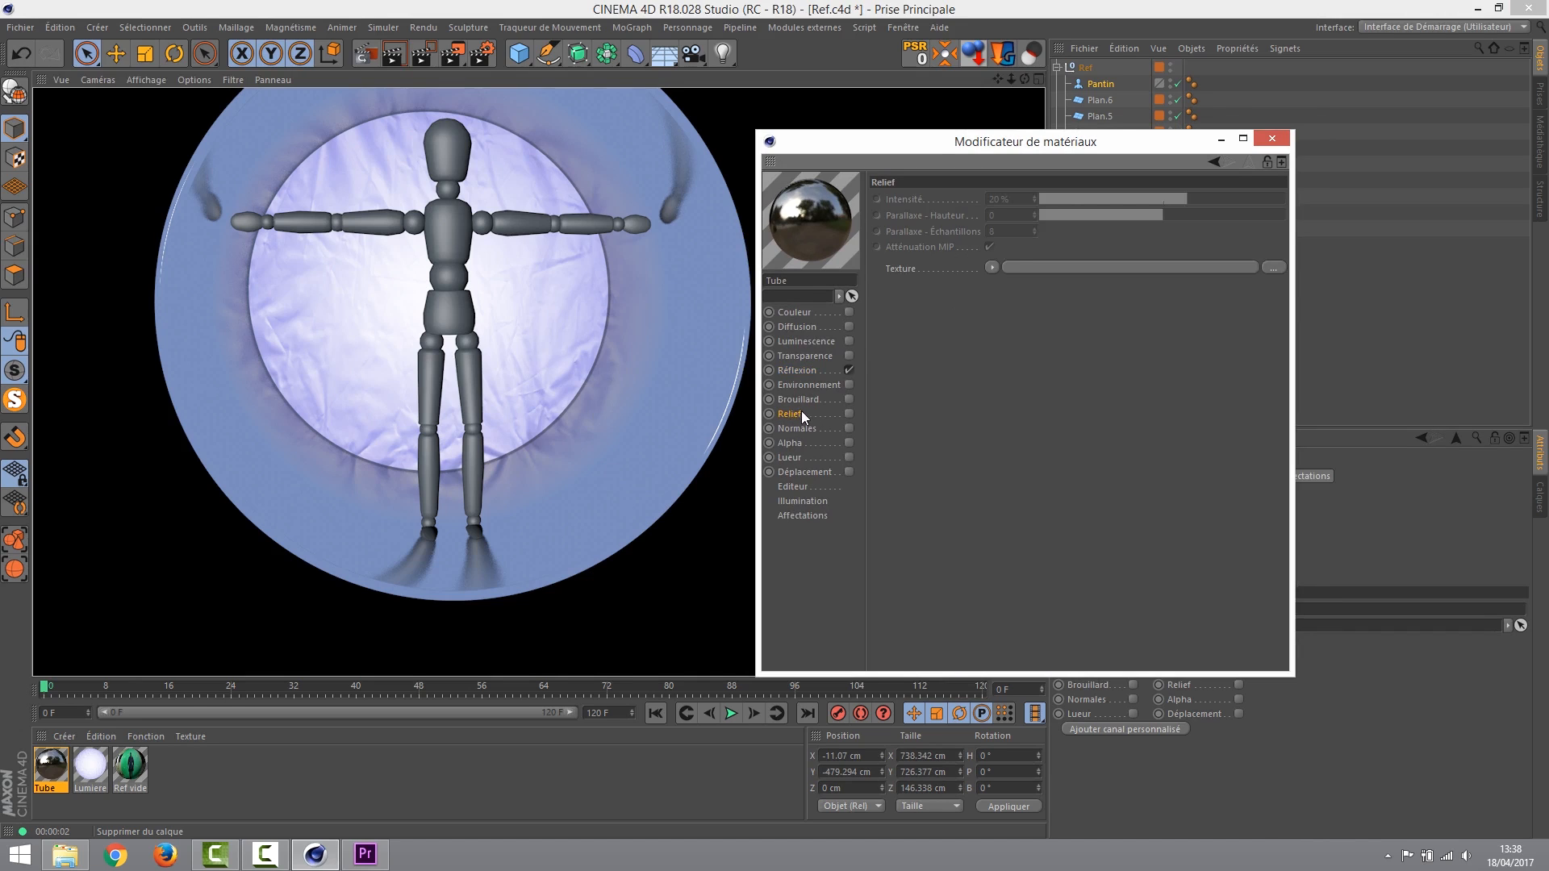
{"action": "left_click", "coordinate": [850, 413]}
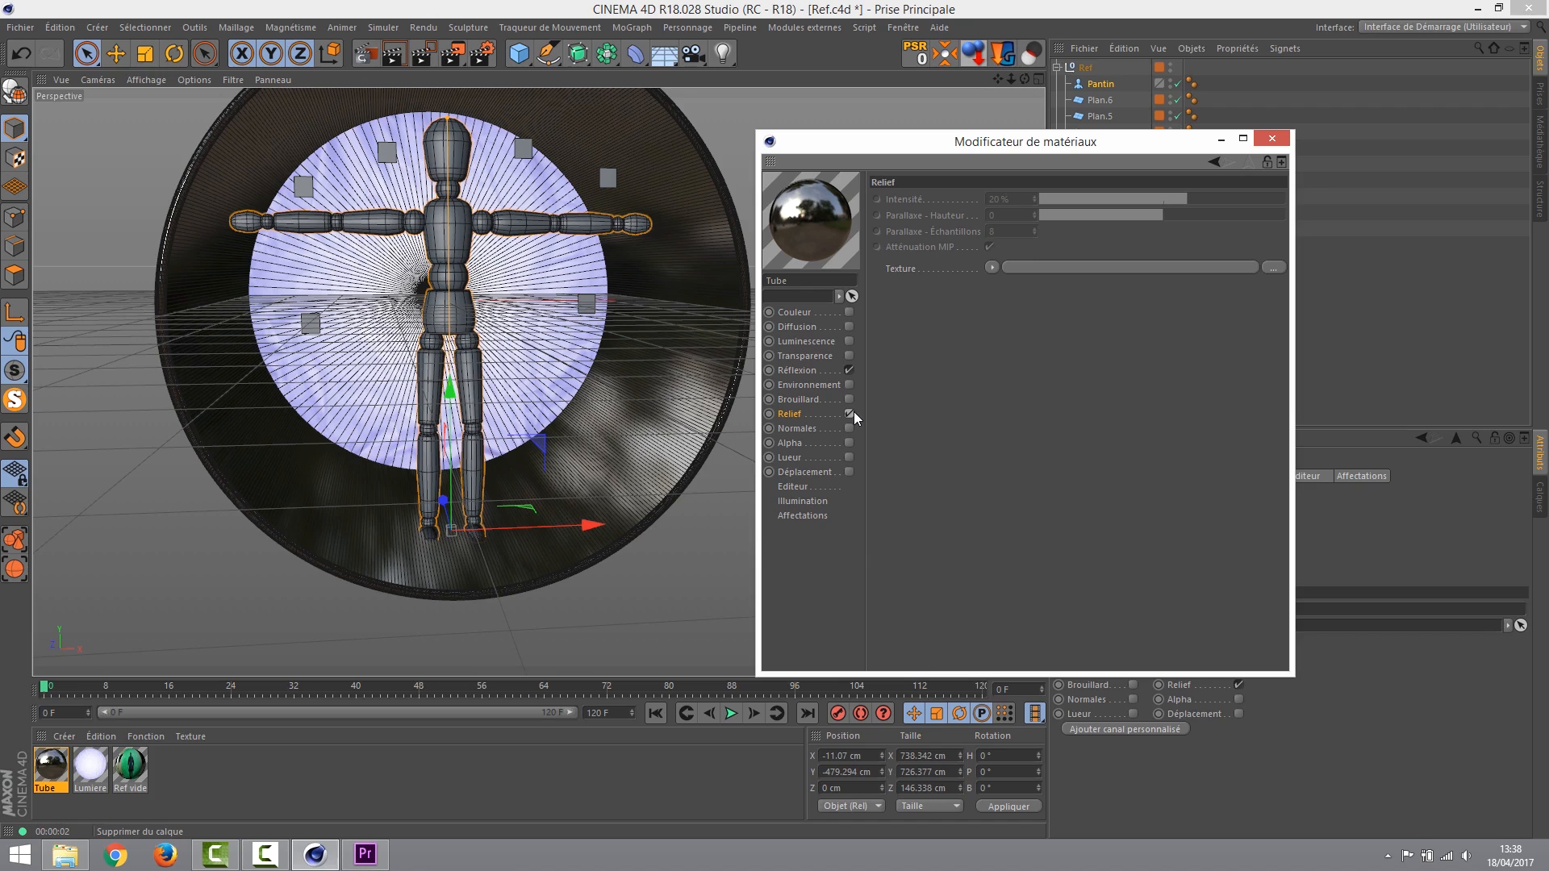
{"action": "left_click", "coordinate": [993, 268]}
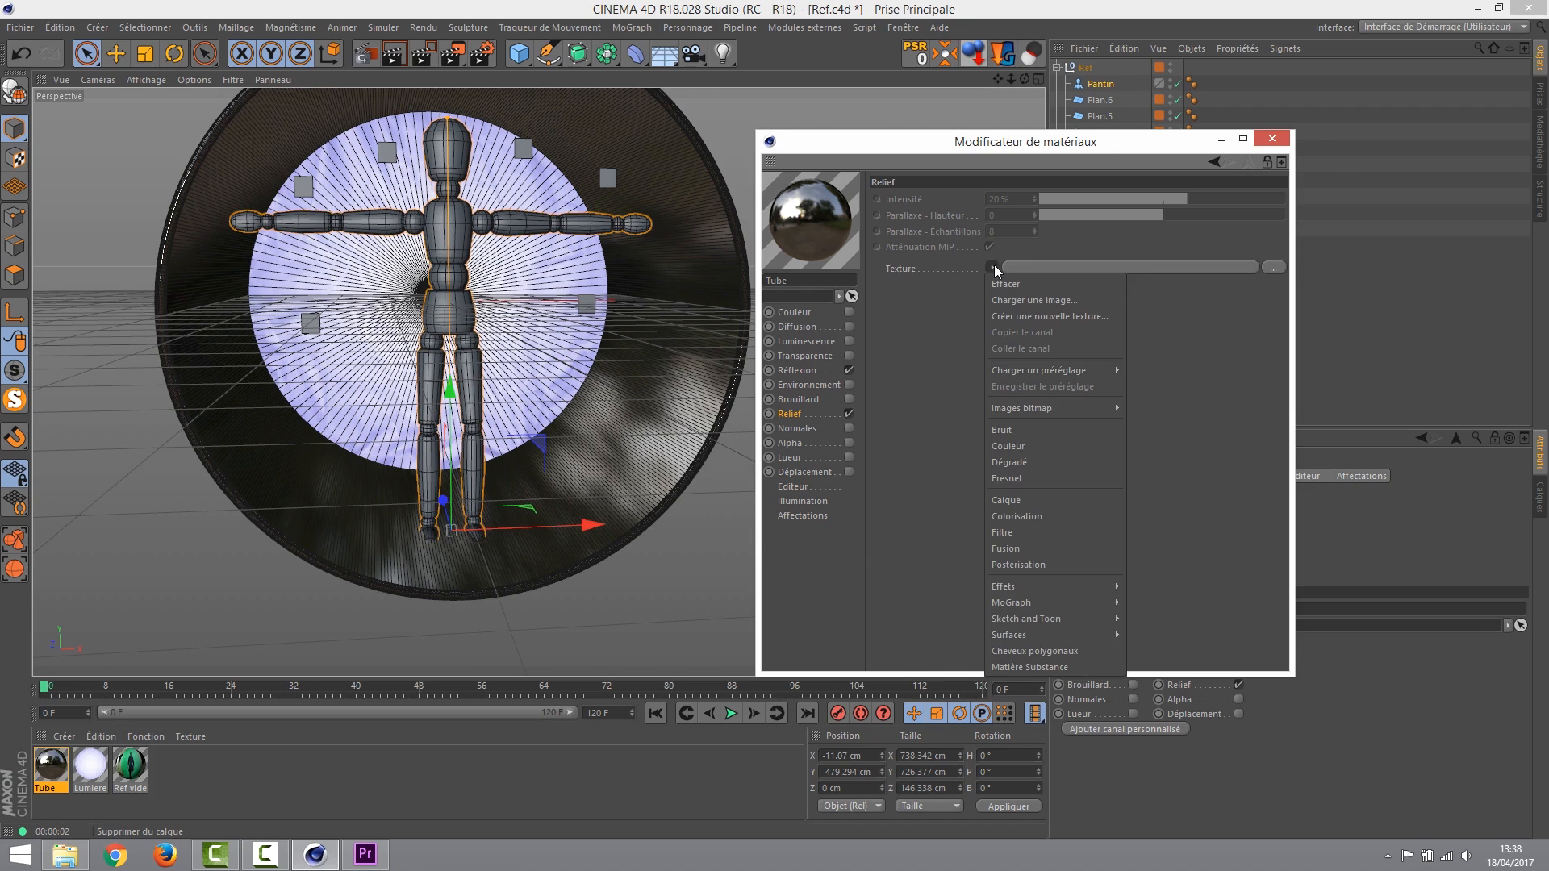
{"action": "left_click", "coordinate": [1025, 428]}
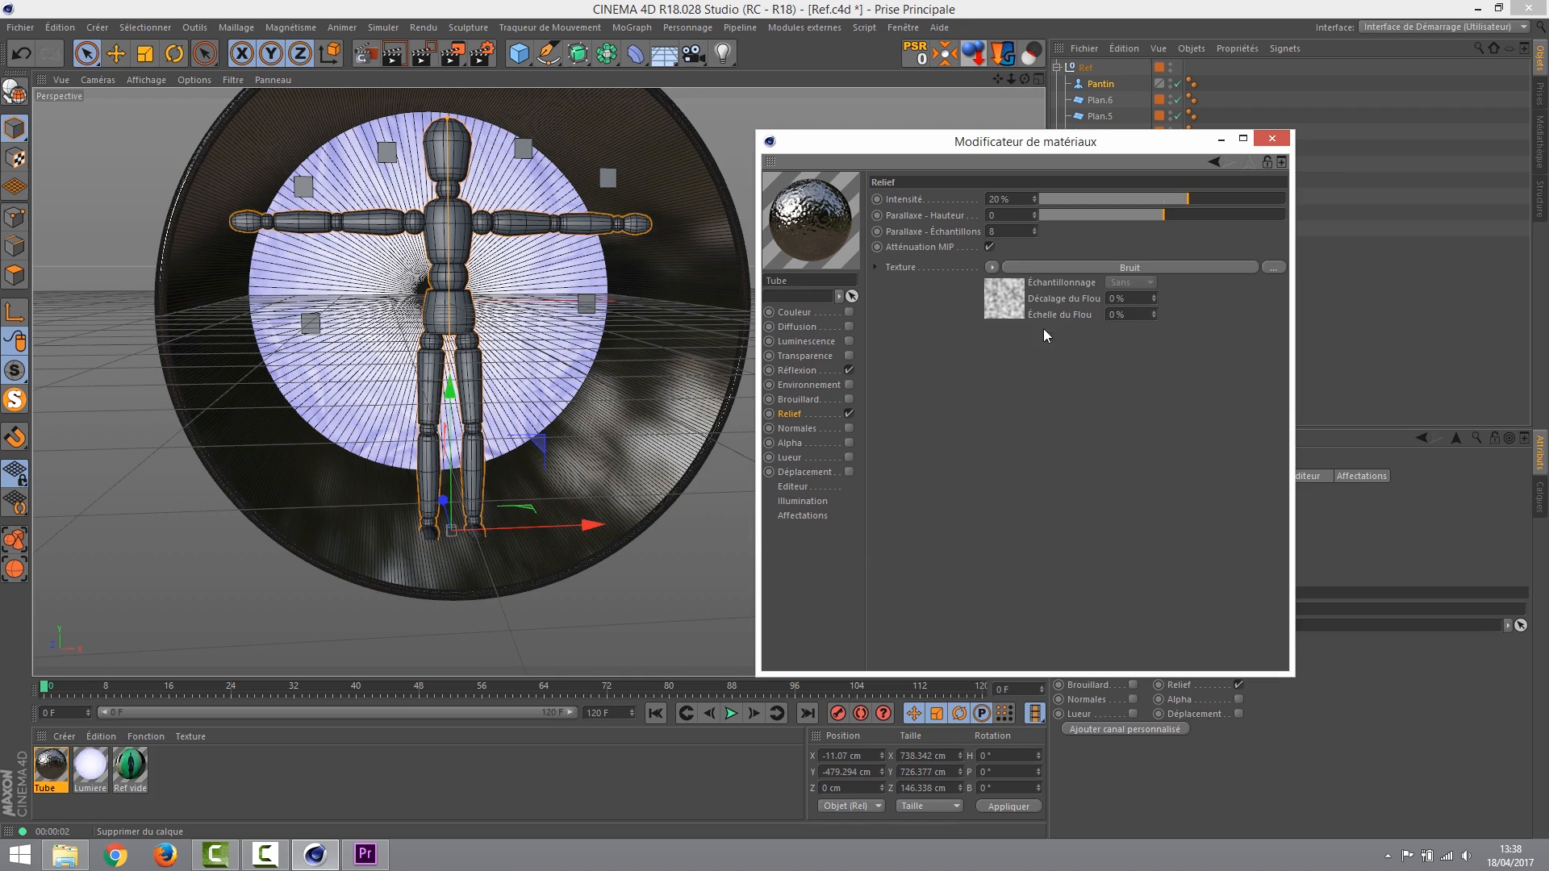
Set the relief shader's noise type to Electrique and render the view.
{"action": "left_click", "coordinate": [1009, 297]}
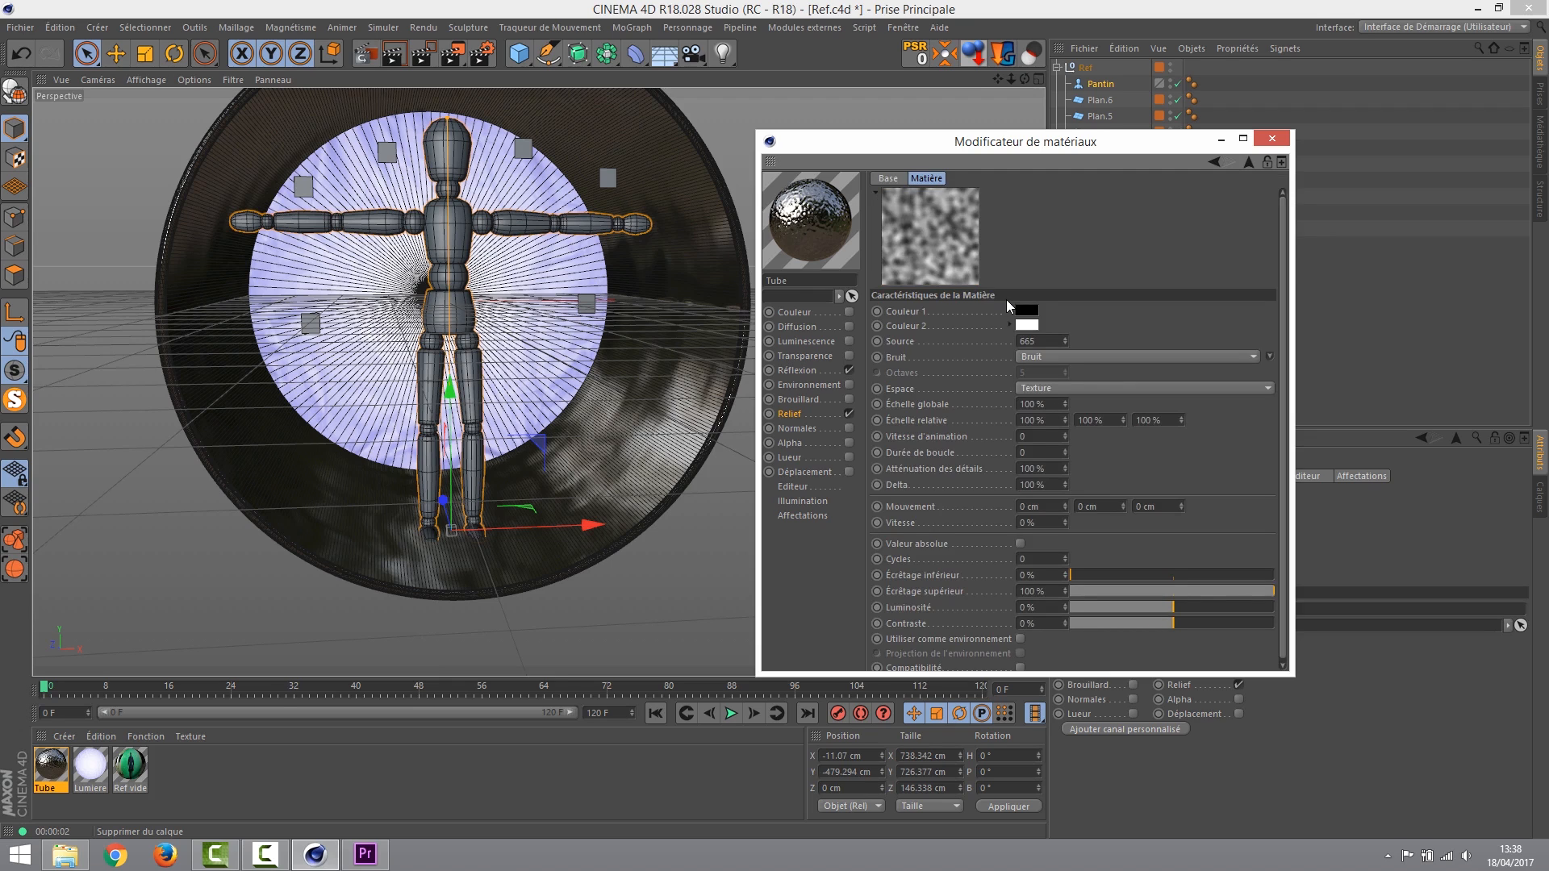
{"action": "left_click", "coordinate": [1037, 355]}
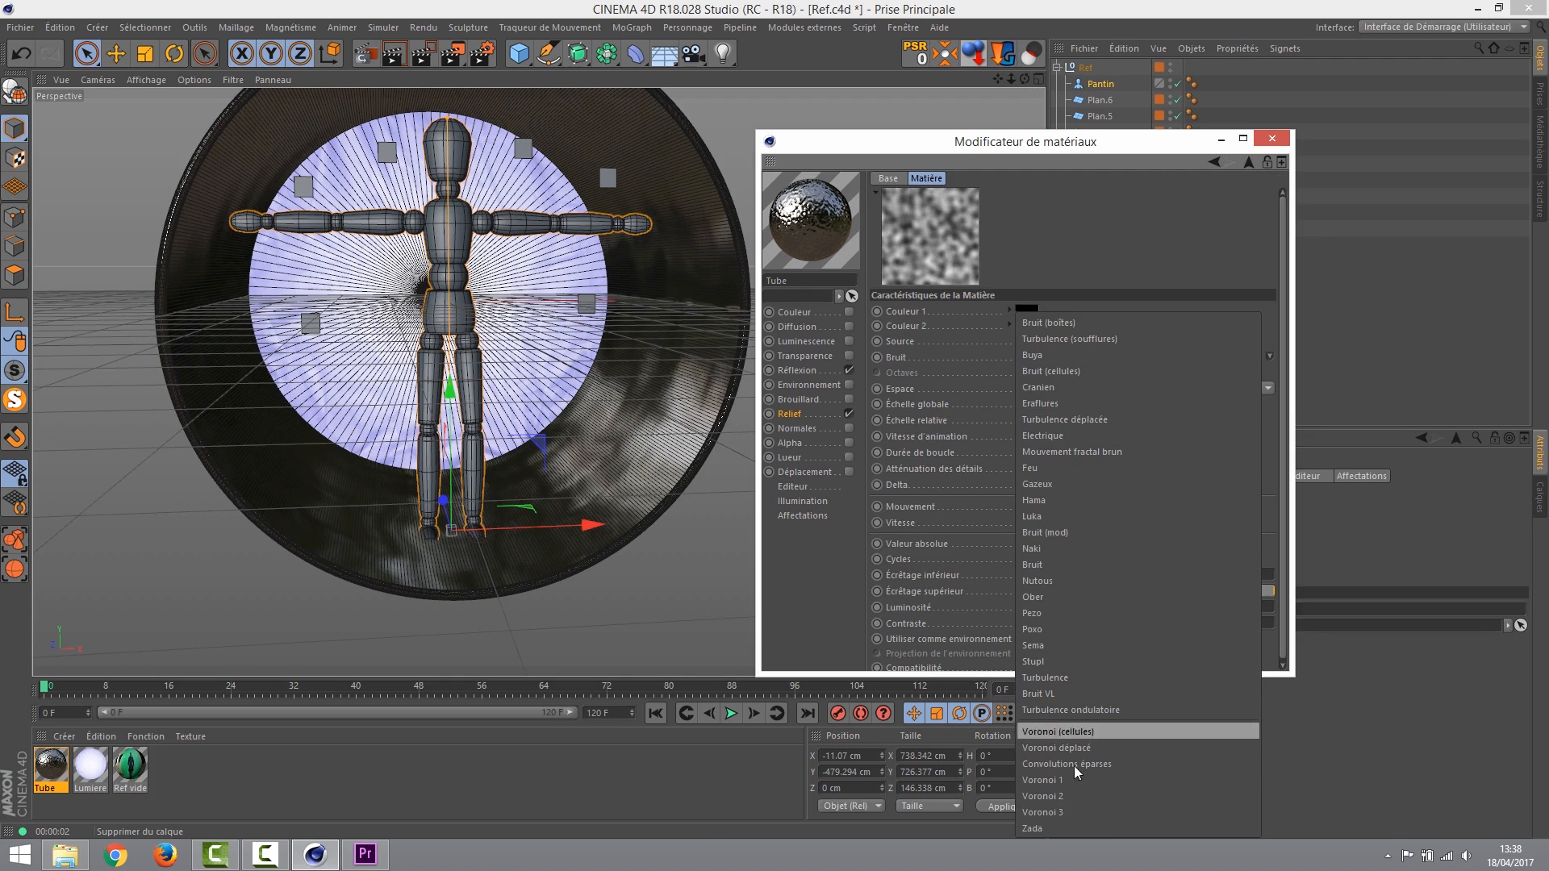
{"action": "left_click", "coordinate": [1204, 292]}
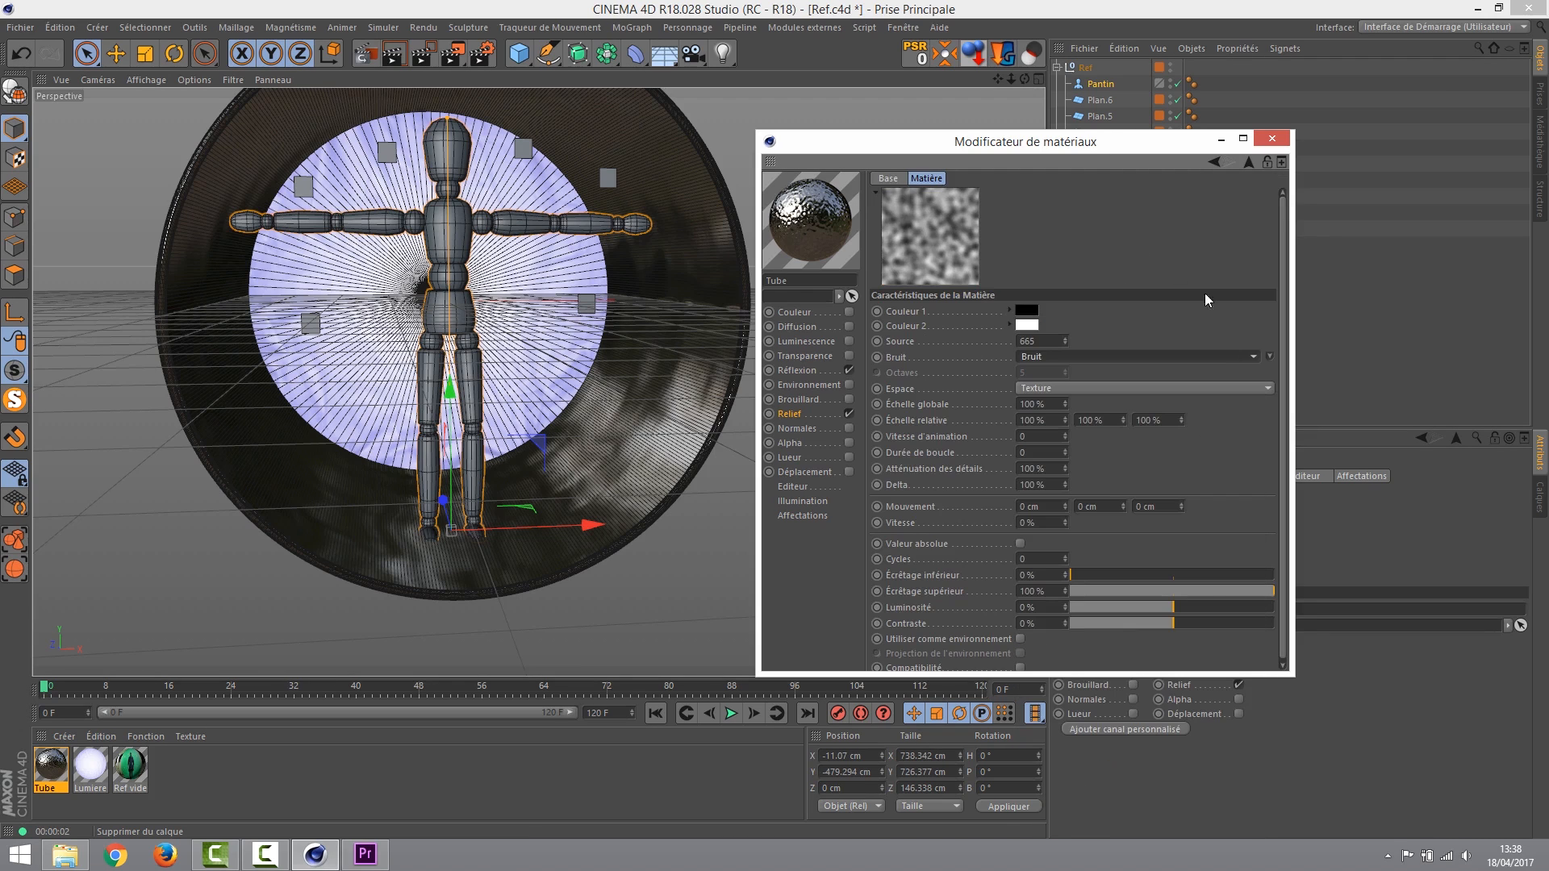
{"action": "left_click", "coordinate": [1271, 352]}
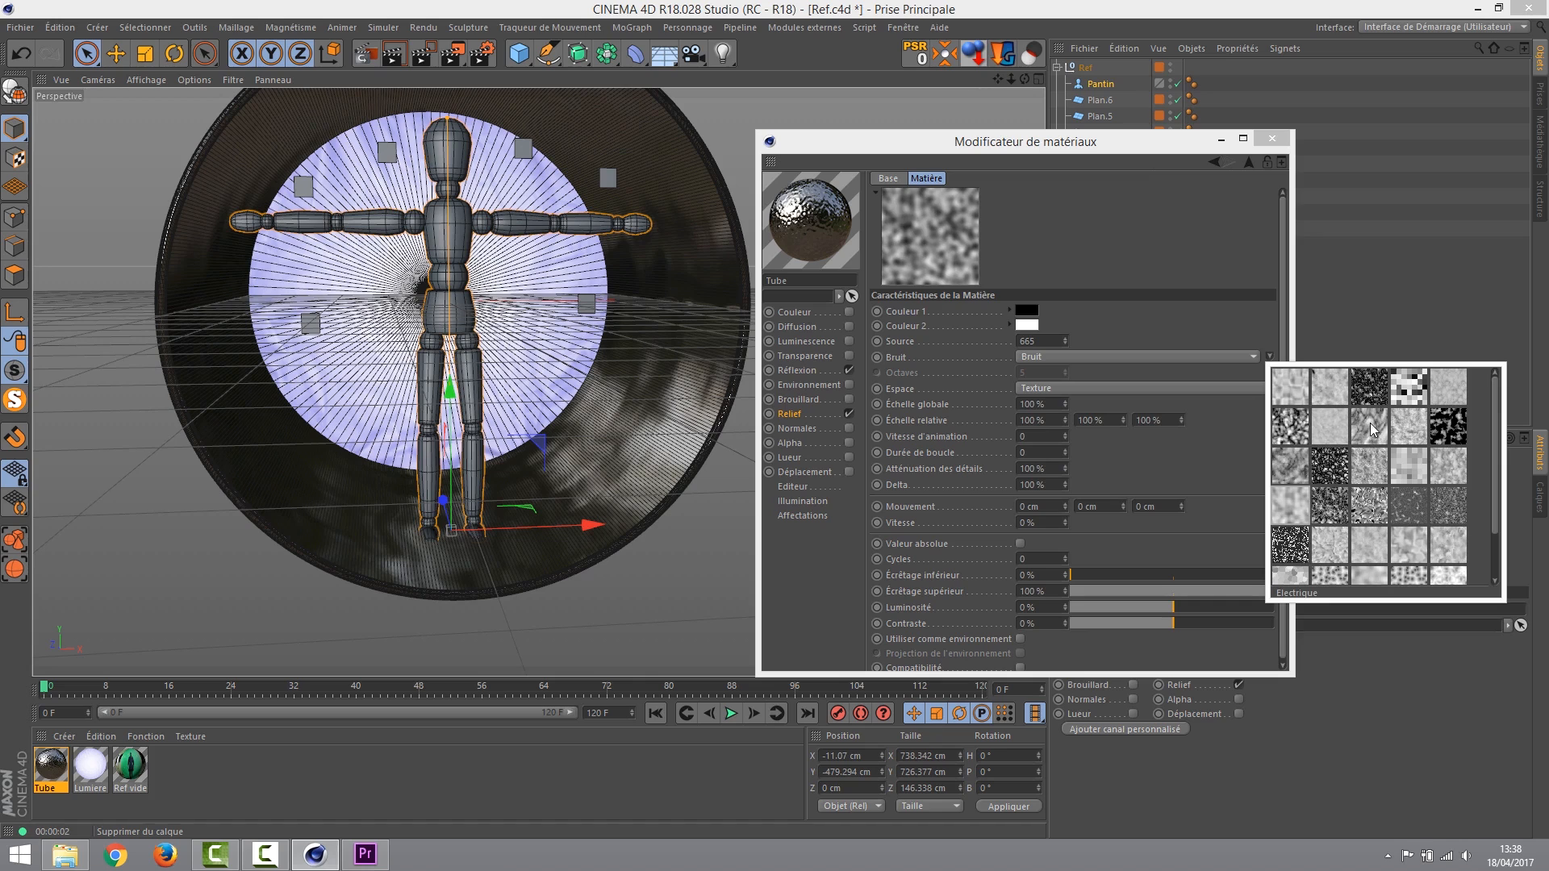
{"action": "scroll", "coordinate": [1463, 487], "scroll_direction": "down", "scroll_amount": 1}
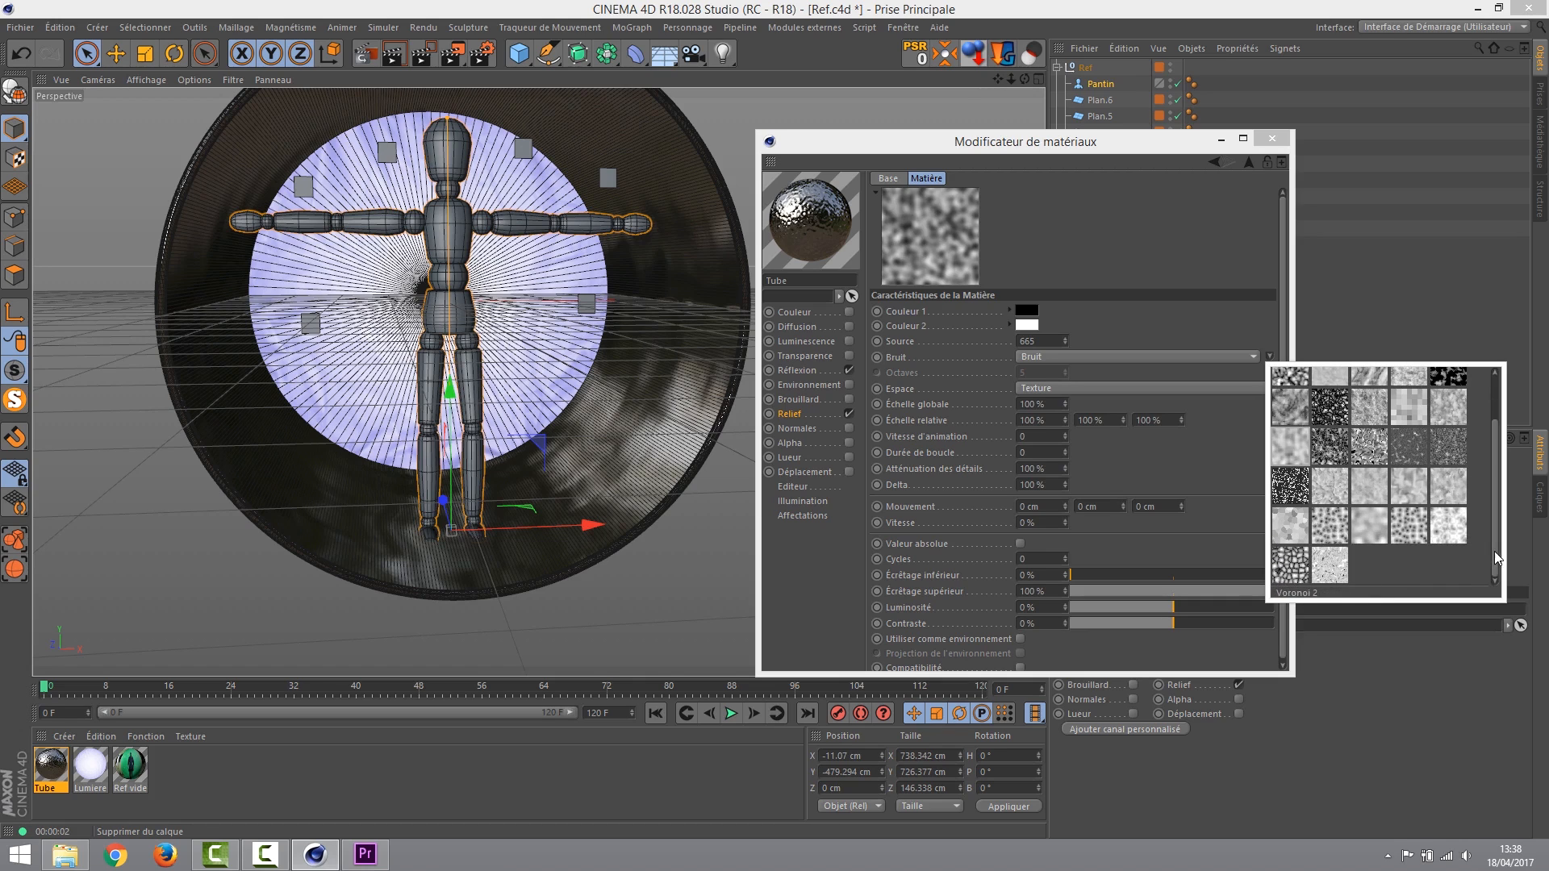
{"action": "scroll", "coordinate": [1483, 430], "scroll_direction": "up", "scroll_amount": 1}
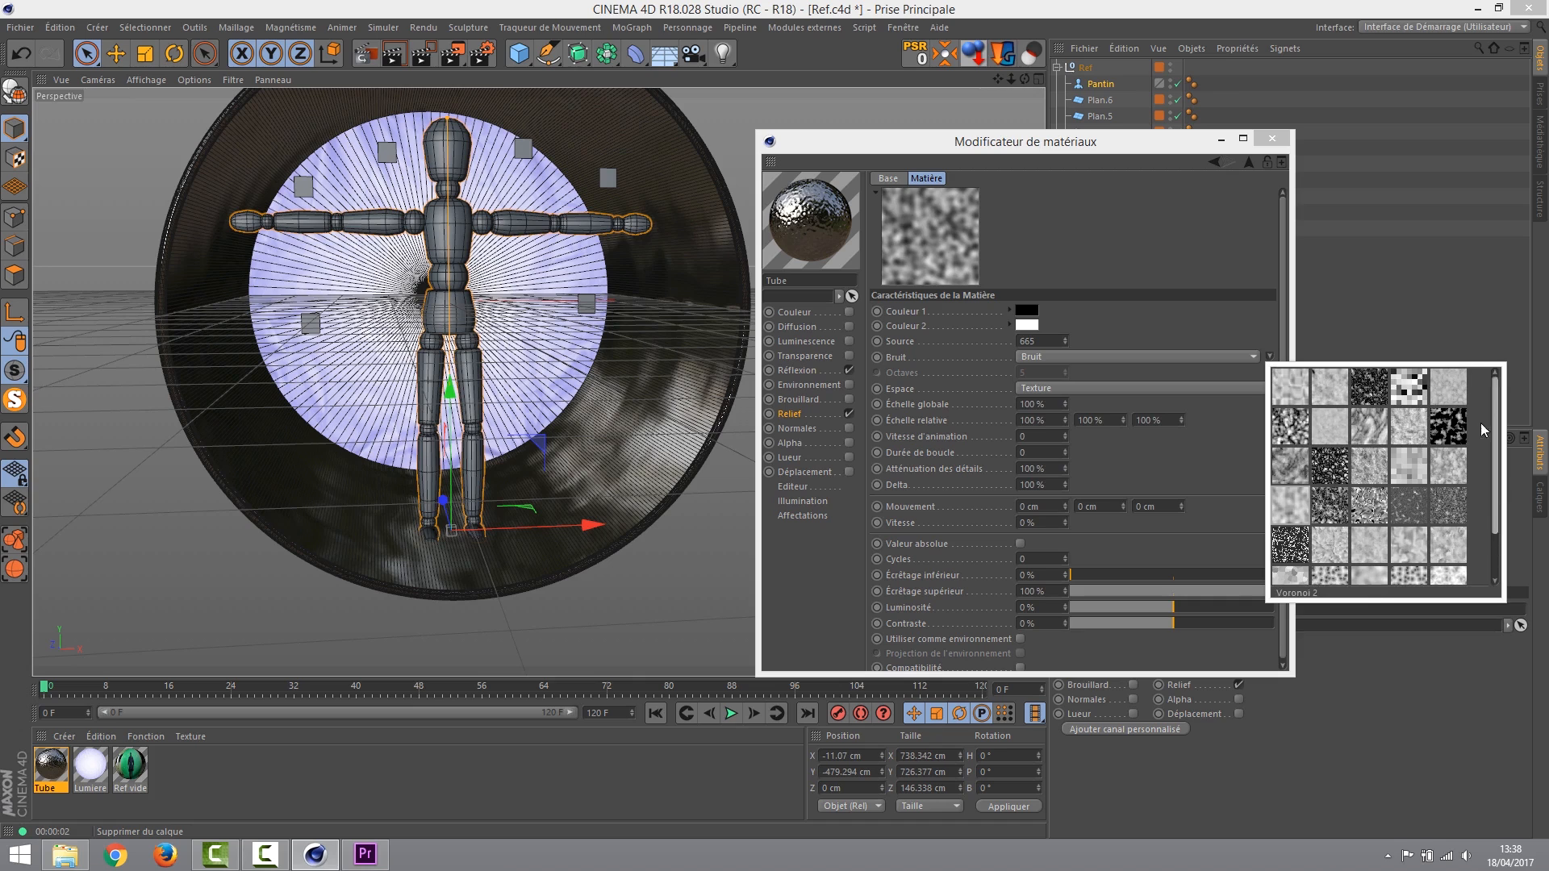
{"action": "left_click", "coordinate": [1369, 428]}
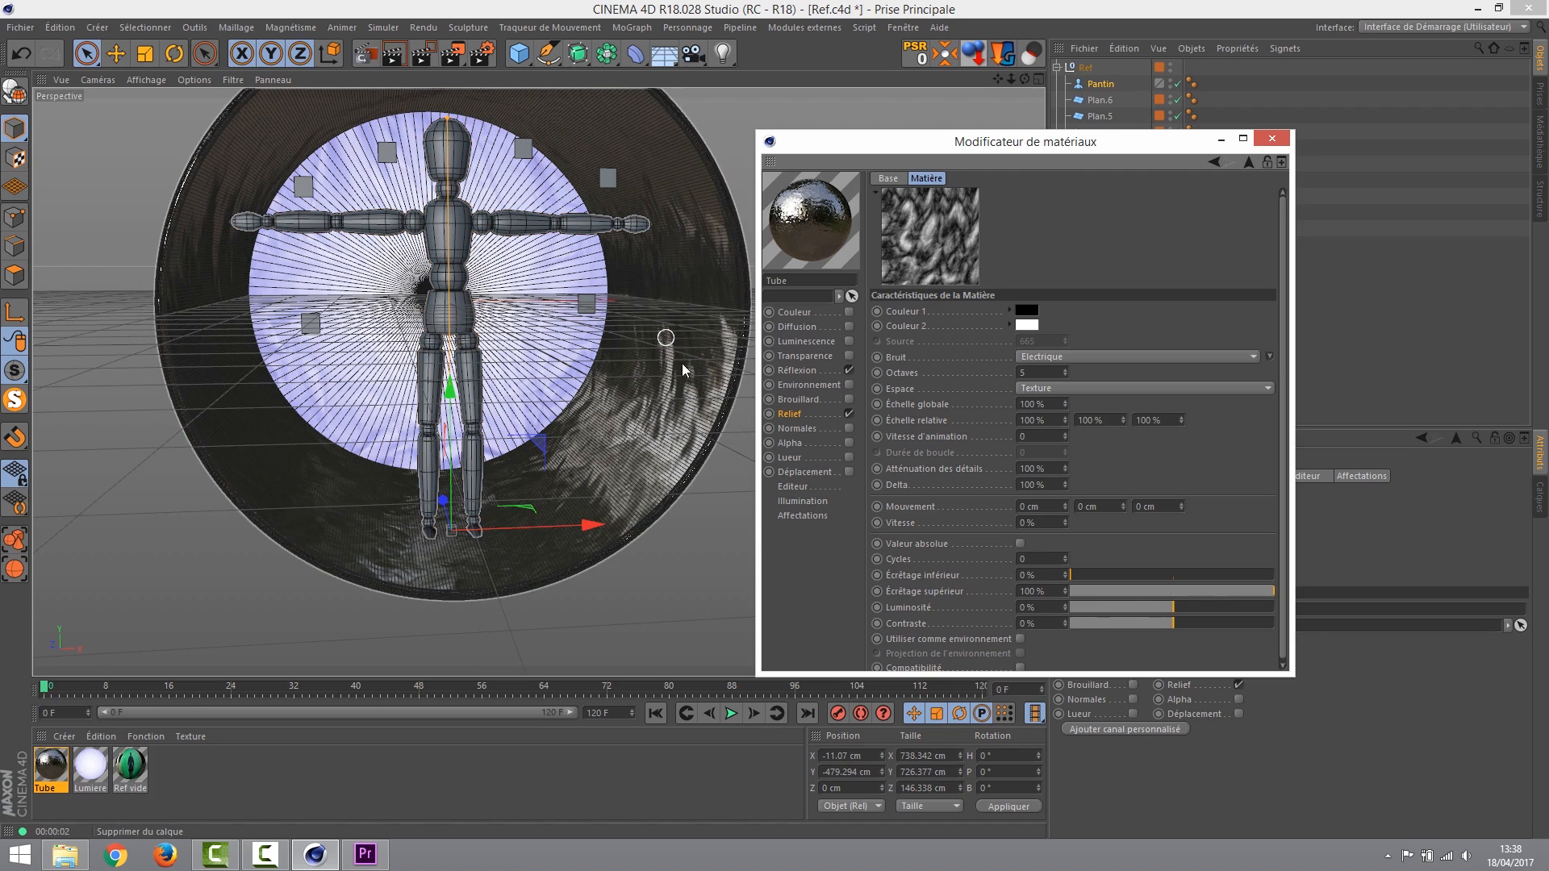
{"action": "key", "text": "ctrl+r"}
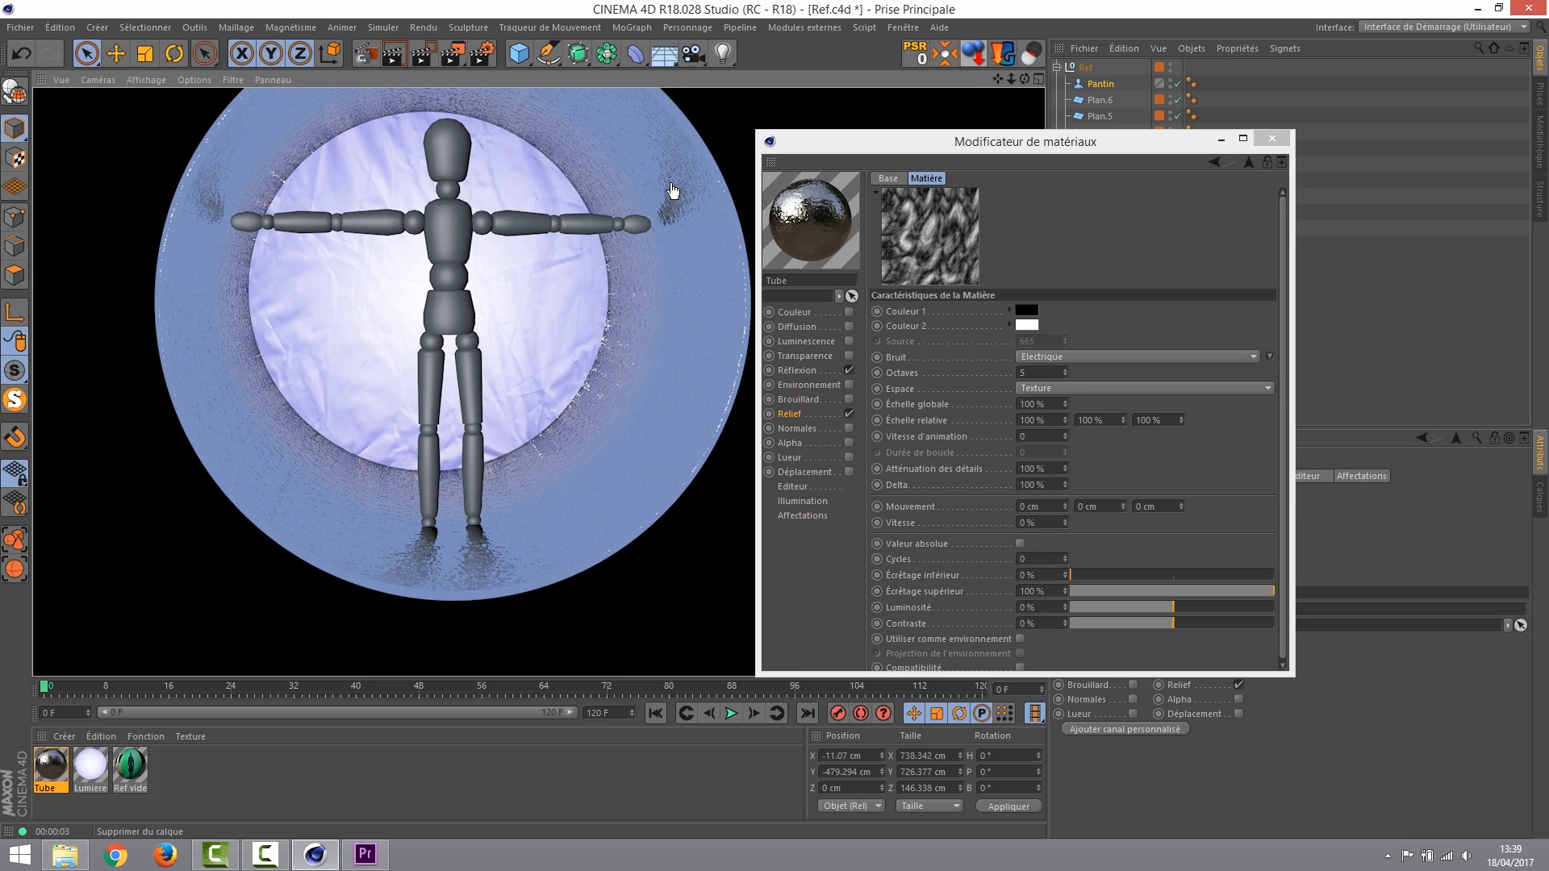
Set the relief noise shader's Couleur 1 to a neutral grey with 67 % luminosity.
{"action": "left_click", "coordinate": [617, 403]}
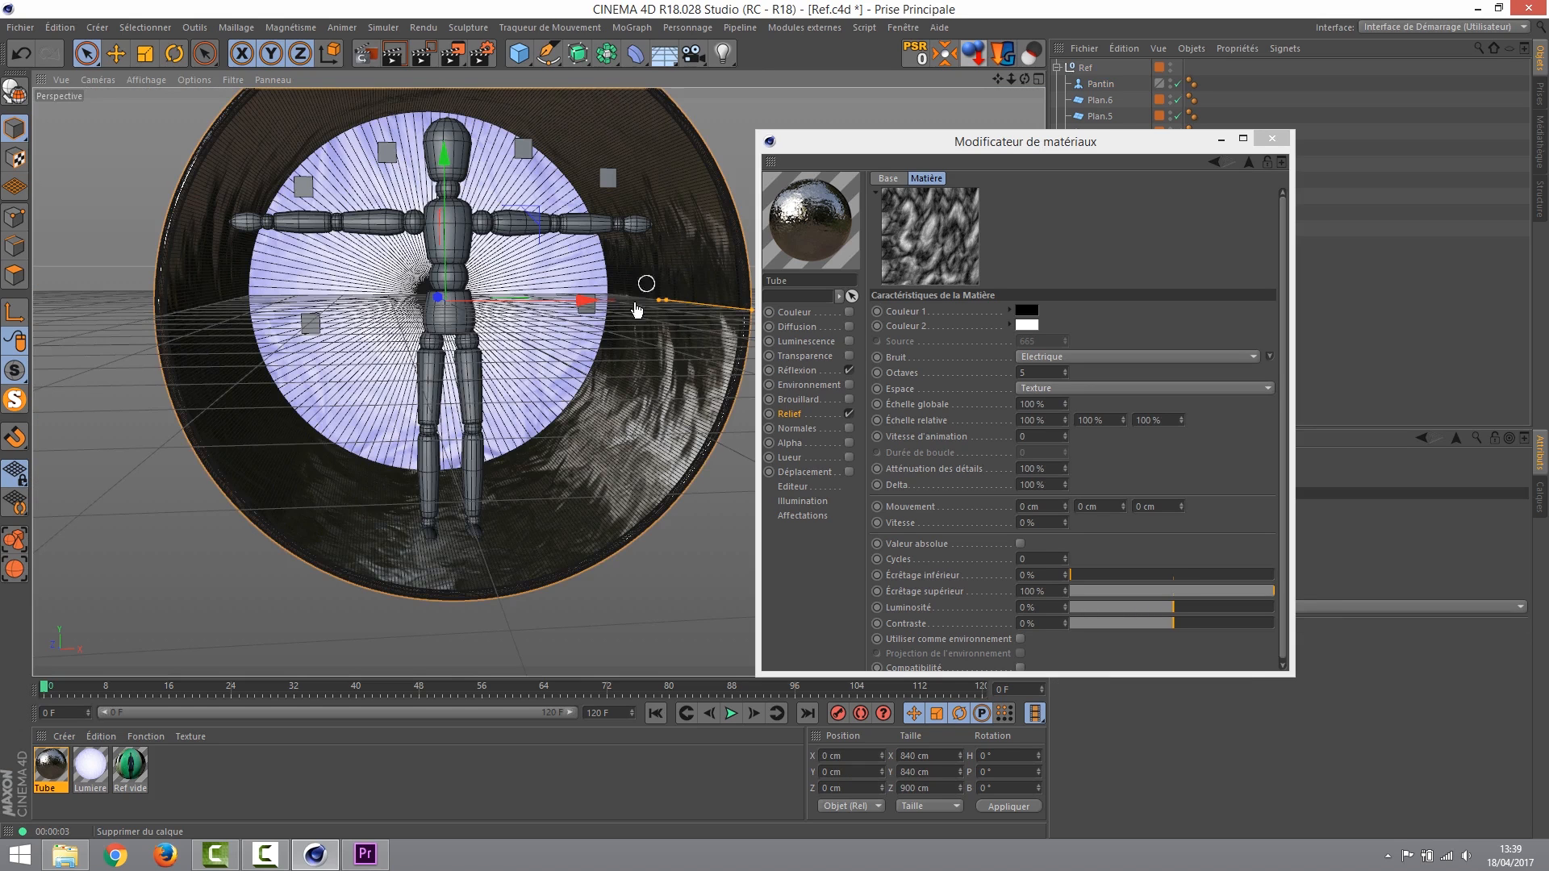
{"action": "right_click_drag", "start_coordinate": [679, 361], "coordinate": [1043, 395], "text": "alt"}
{"action": "mouse_move", "coordinate": [704, 389]}
{"action": "right_mouse_down", "text": "alt"}
{"action": "mouse_move", "coordinate": [652, 370]}
{"action": "mouse_move", "coordinate": [719, 380]}
{"action": "mouse_move", "coordinate": [428, 397]}
{"action": "mouse_move", "coordinate": [442, 400]}
{"action": "right_mouse_up", "text": "alt"}
{"action": "left_click_drag", "start_coordinate": [444, 400], "coordinate": [484, 420], "text": "alt"}
{"action": "right_click_drag", "start_coordinate": [726, 408], "coordinate": [888, 409], "text": "alt"}
{"action": "left_click", "coordinate": [1023, 310]}
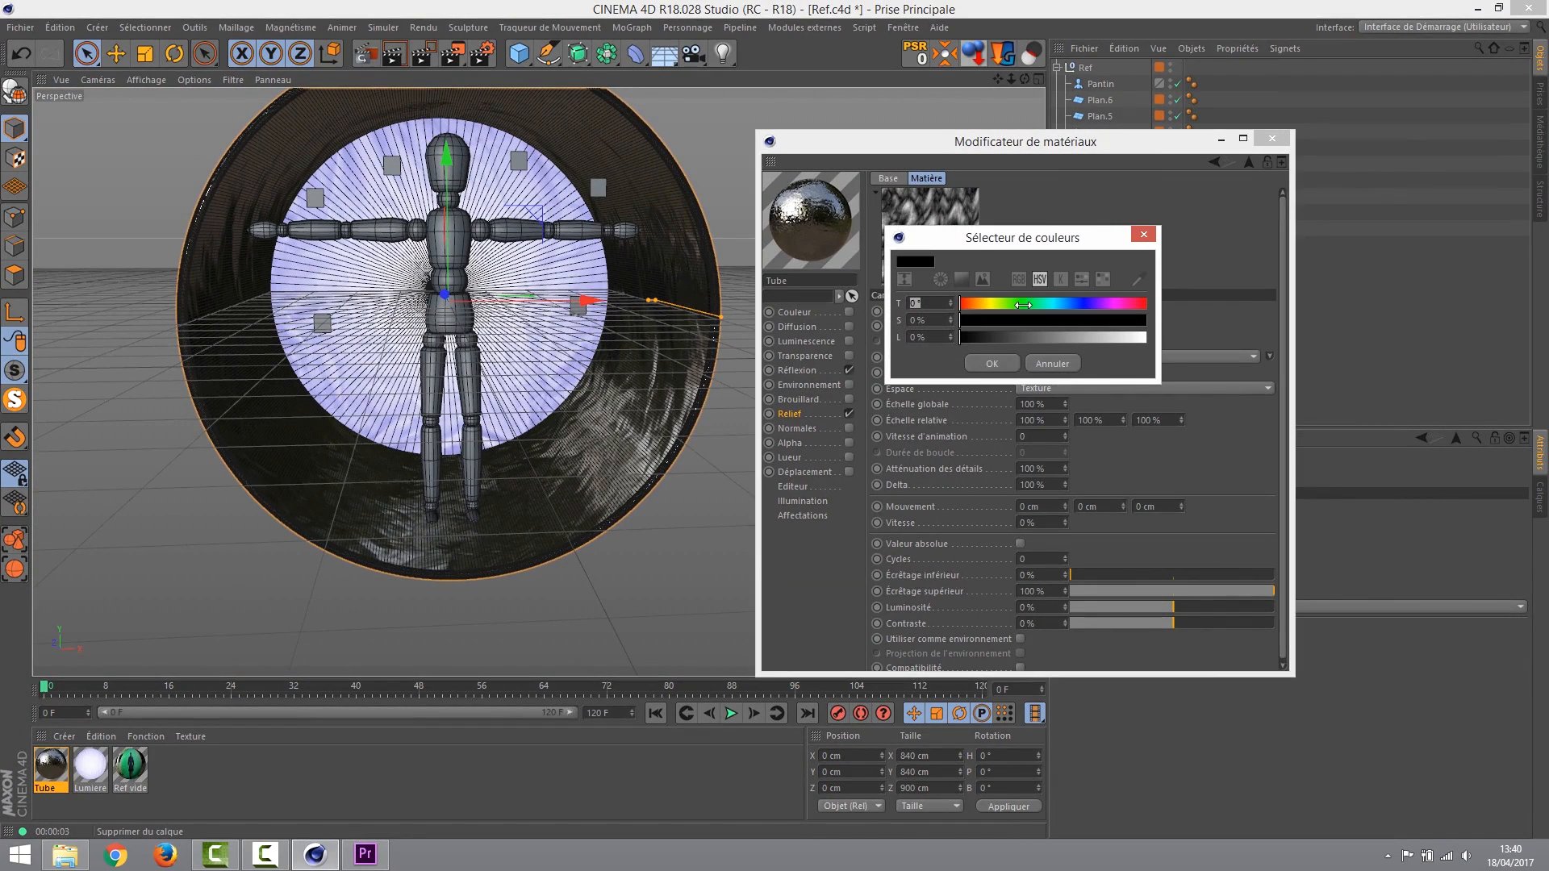
{"action": "left_click_drag", "start_coordinate": [1033, 243], "coordinate": [1087, 290]}
{"action": "left_click", "coordinate": [1114, 384]}
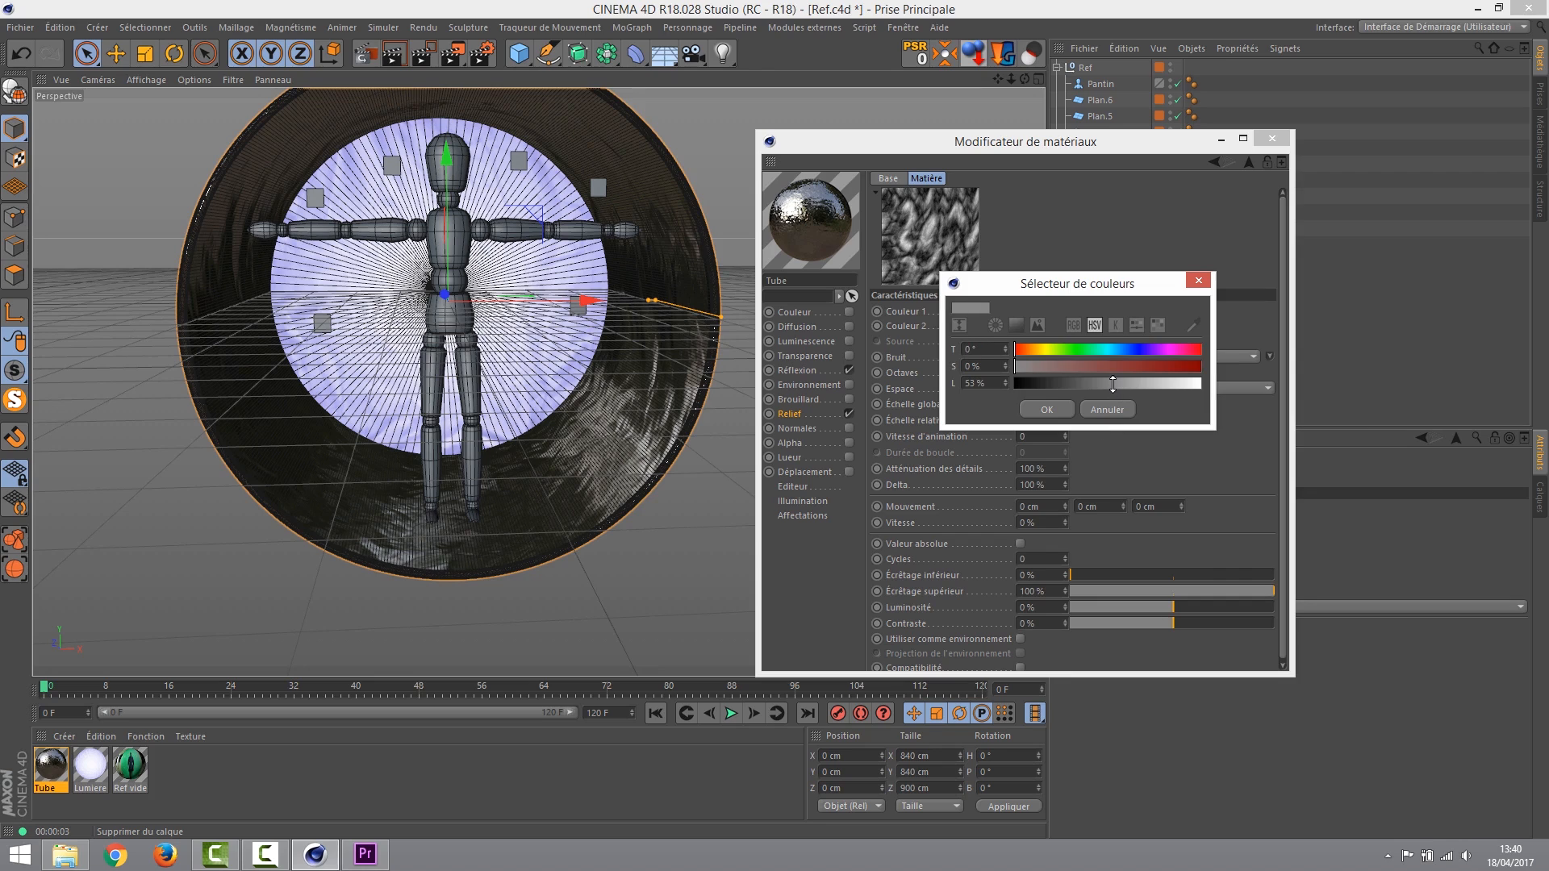
{"action": "left_click_drag", "start_coordinate": [1113, 384], "coordinate": [1139, 385]}
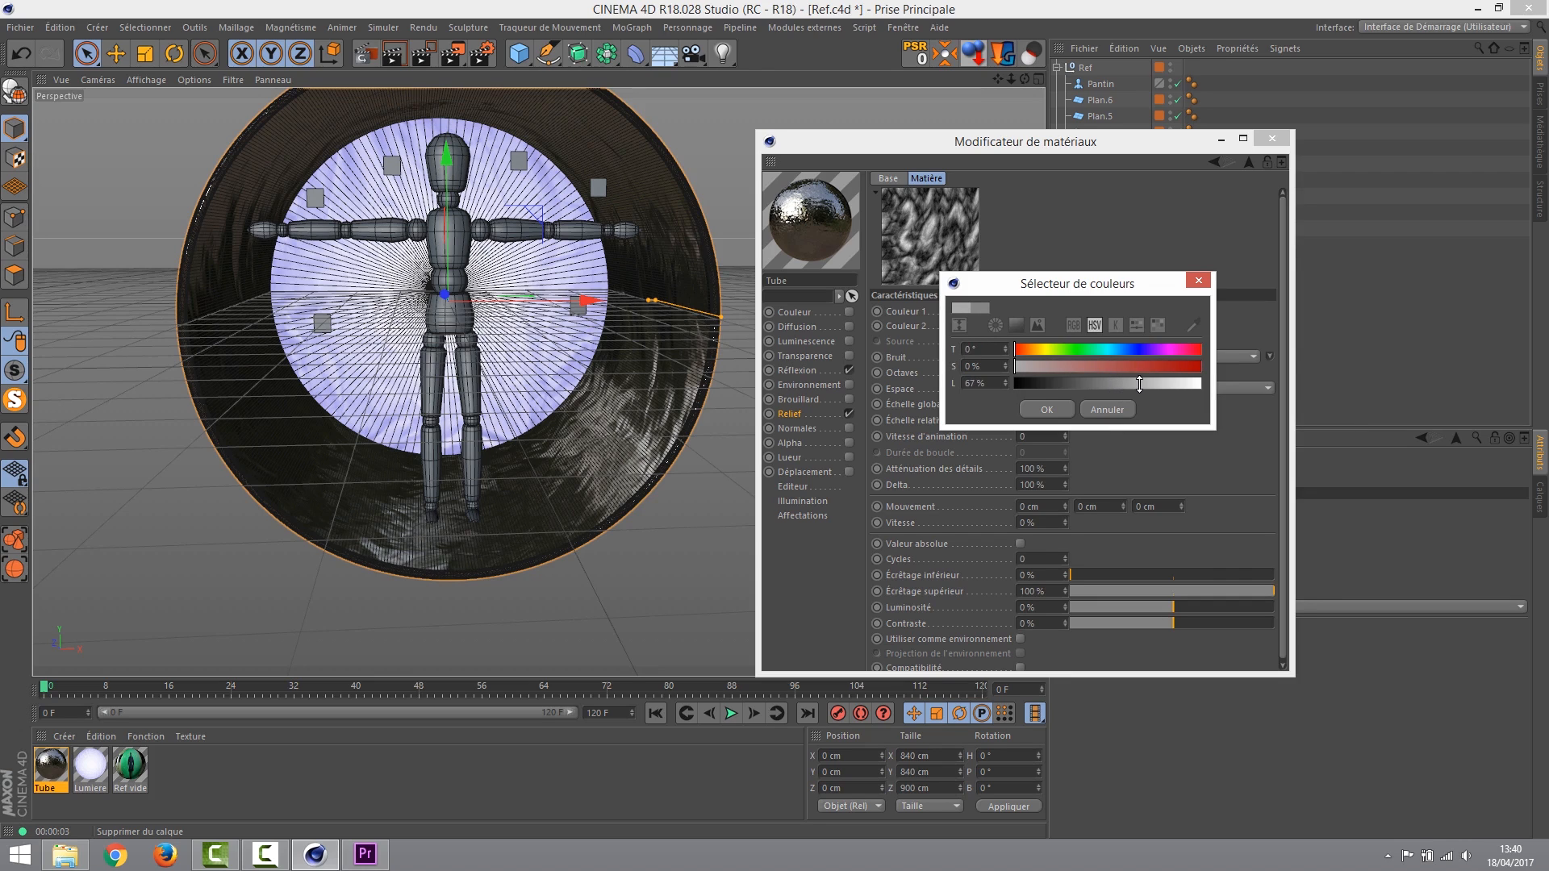
{"action": "left_click", "coordinate": [1051, 409]}
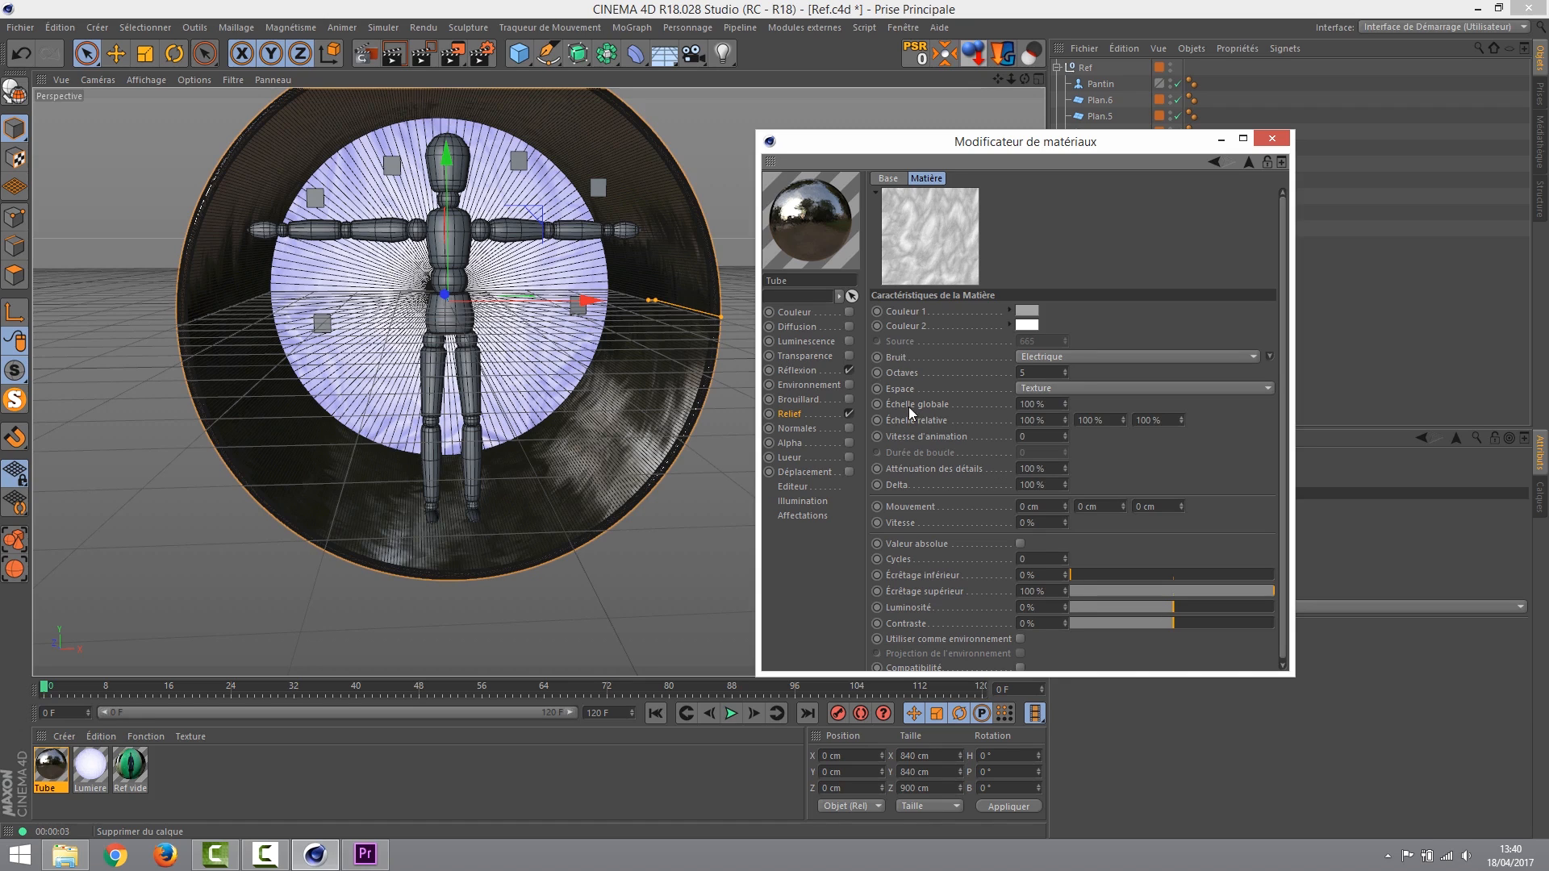
Set the relief noise shader's Échelle globale to 1800 % and its Delta to 1800 %.
{"action": "double_click", "coordinate": [1018, 404]}
{"action": "type", "text": "2000"}
{"action": "key", "text": "Return"}
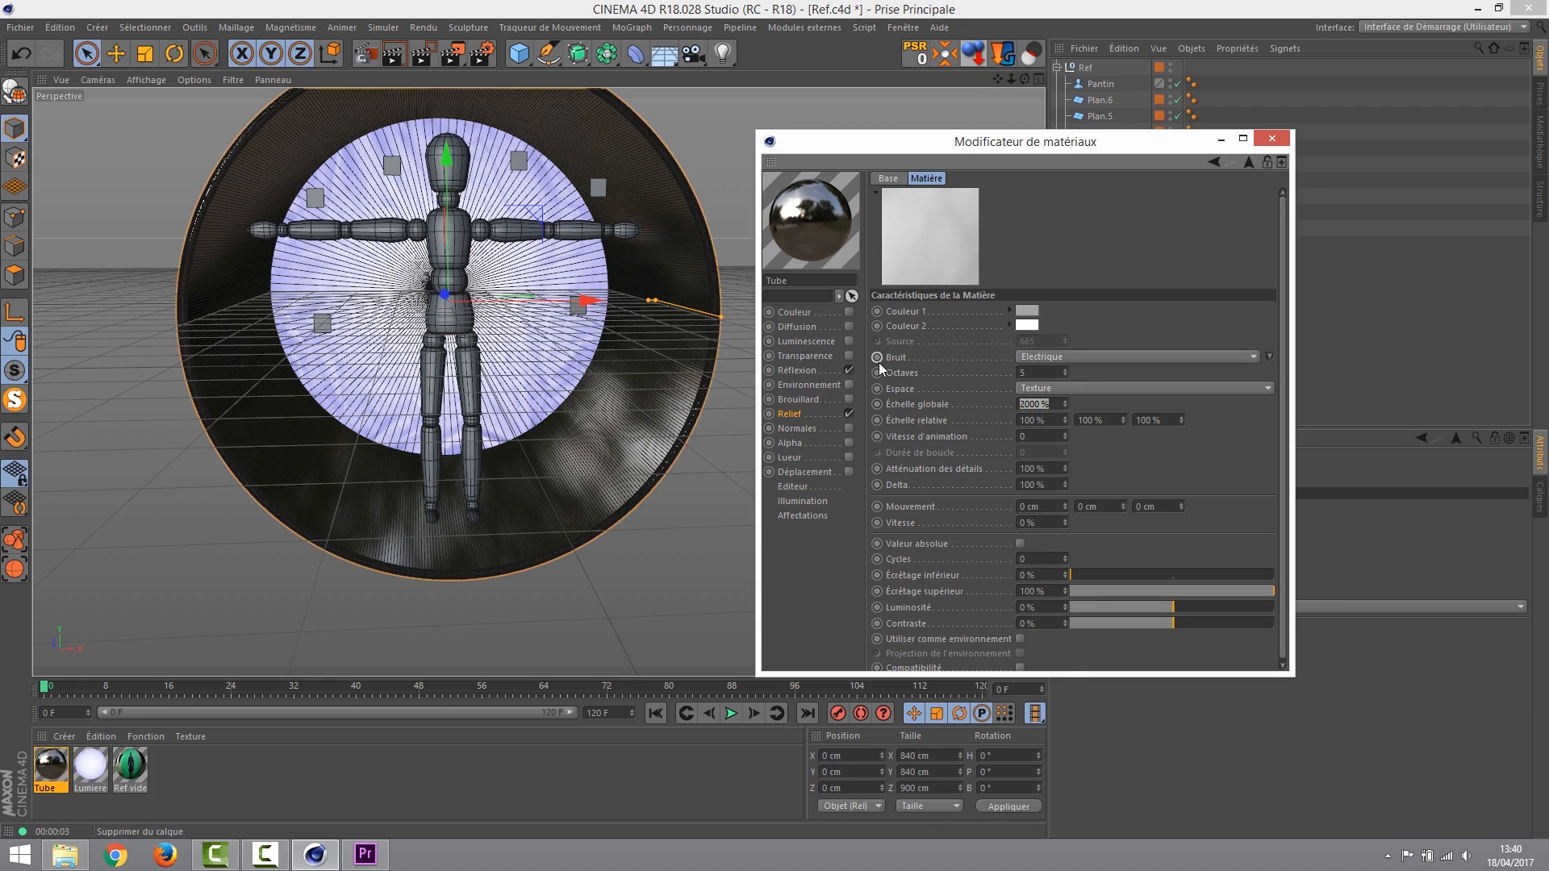
{"action": "type", "text": "1800"}
{"action": "key", "text": "Return"}
{"action": "left_click_drag", "start_coordinate": [1065, 485], "coordinate": [946, 476]}
{"action": "type", "text": "800"}
{"action": "key", "text": "Return"}
{"action": "type", "text": "1800"}
{"action": "key", "text": "Return"}
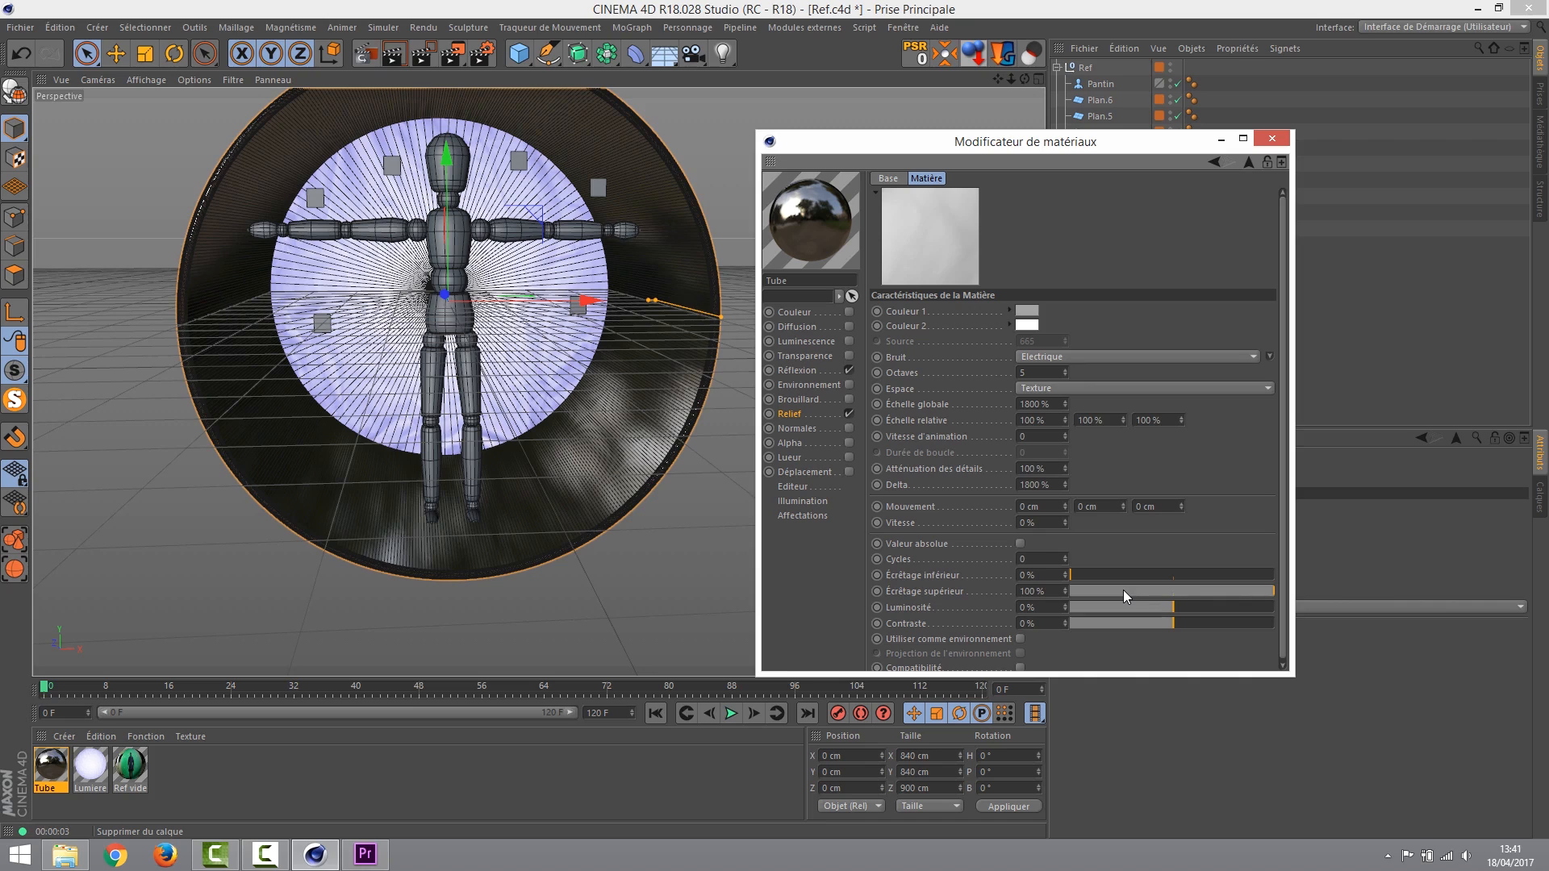
Set the relief noise shader's Luminosité to 18 % and Contraste to 31 %, and render the view.
{"action": "left_click_drag", "start_coordinate": [1170, 612], "coordinate": [1187, 603]}
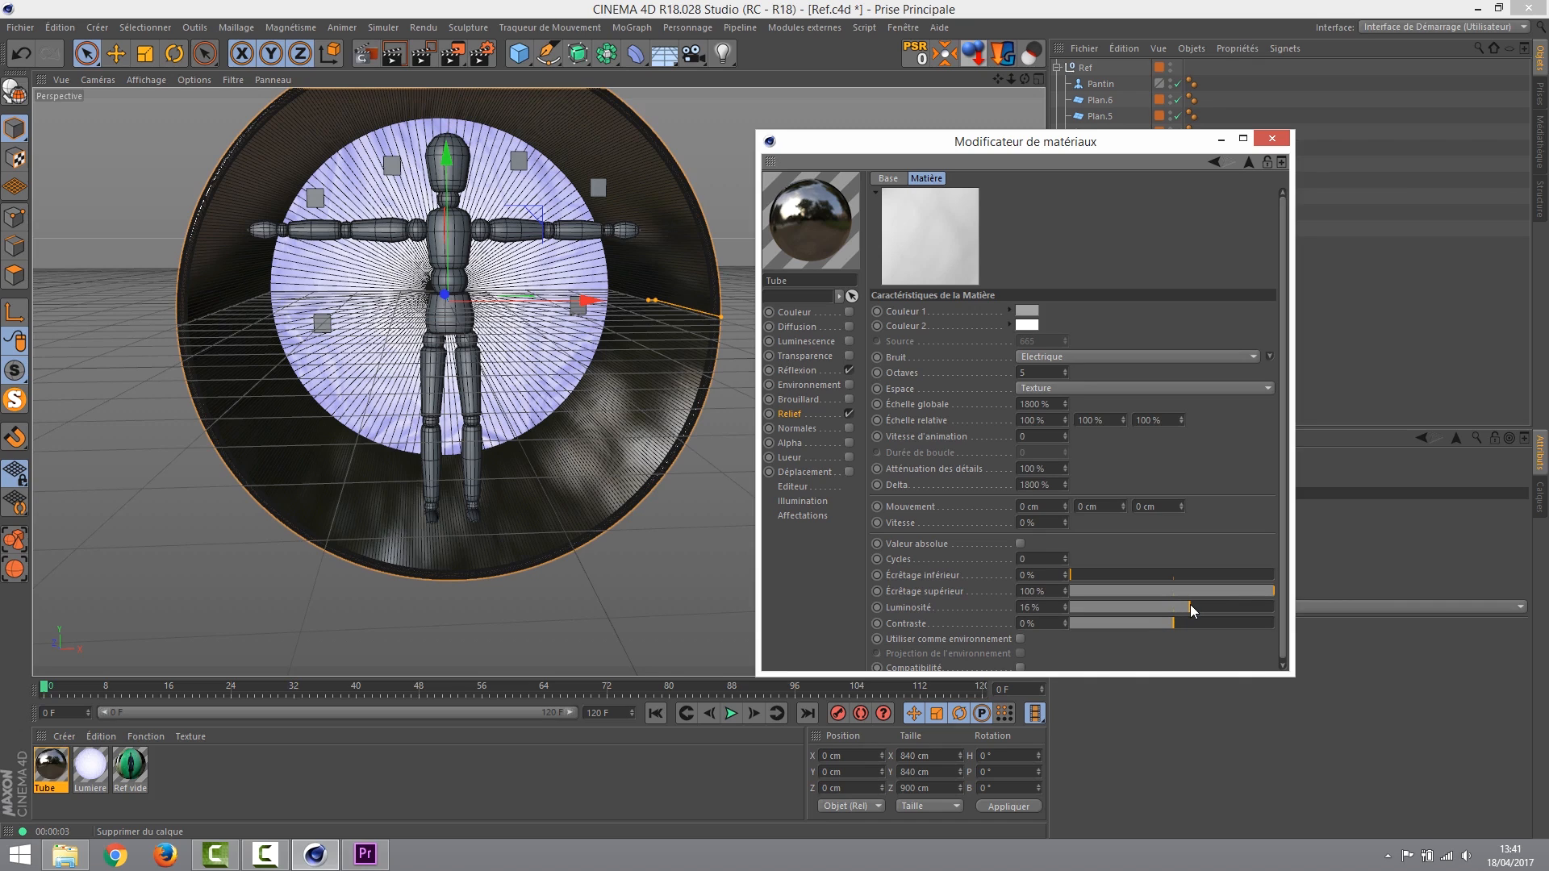
{"action": "mouse_move", "coordinate": [1192, 610]}
{"action": "left_mouse_down"}
{"action": "mouse_move", "coordinate": [1193, 625]}
{"action": "mouse_move", "coordinate": [1218, 622]}
{"action": "mouse_move", "coordinate": [1190, 607]}
{"action": "left_mouse_up"}
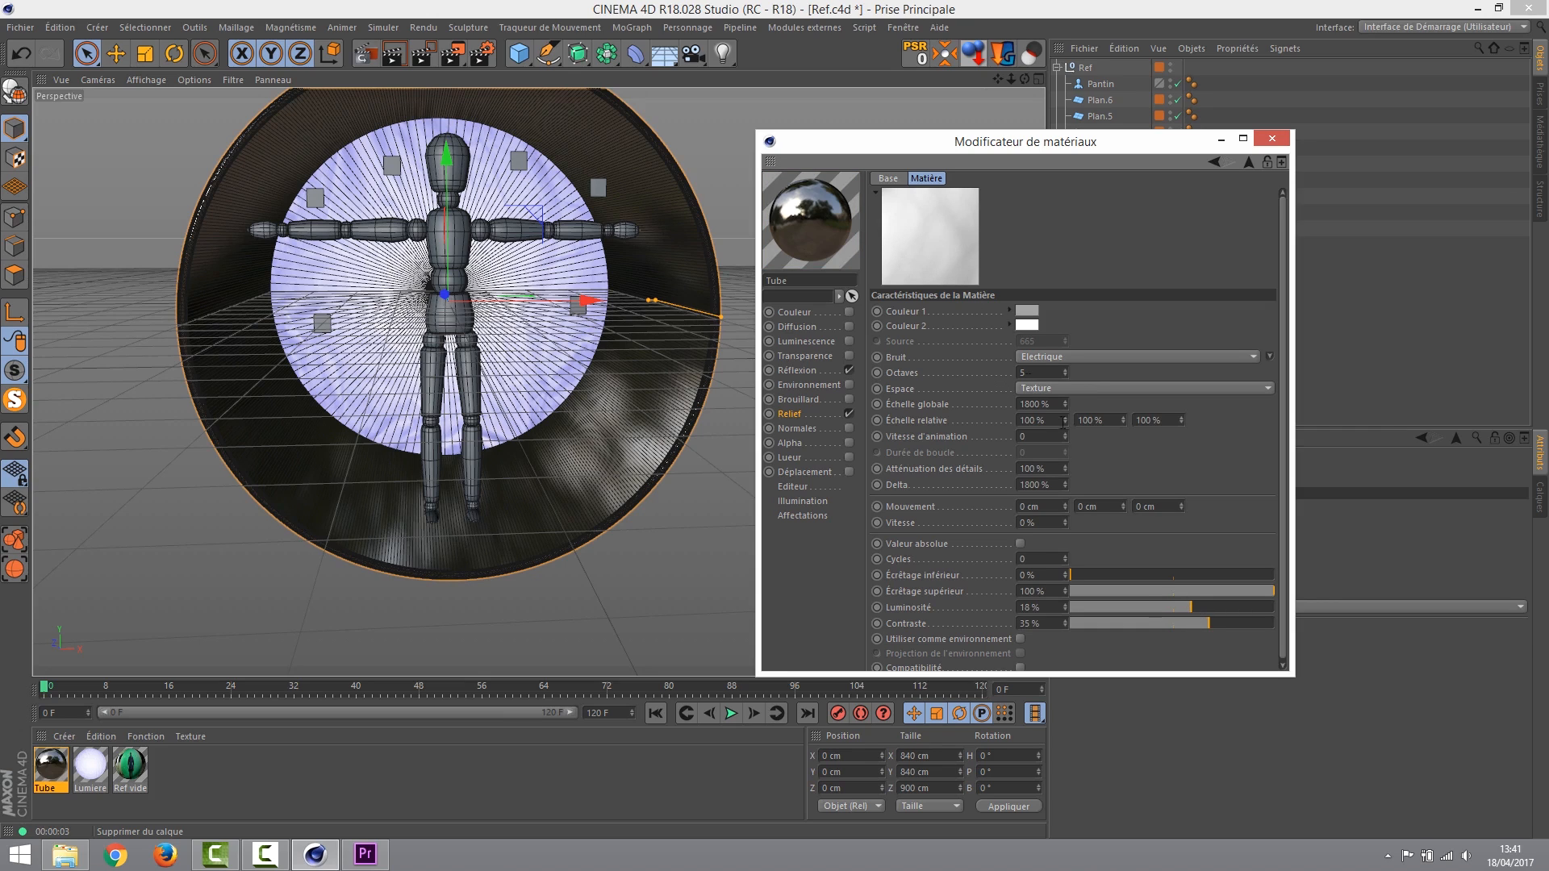
{"action": "double_click", "coordinate": [1037, 623]}
{"action": "type", "text": "40"}
{"action": "key", "text": "Return"}
{"action": "double_click", "coordinate": [1036, 624]}
{"action": "type", "text": "31"}
{"action": "key", "text": "Return"}
{"action": "left_click", "coordinate": [640, 396]}
{"action": "key", "text": "ctrl+r"}
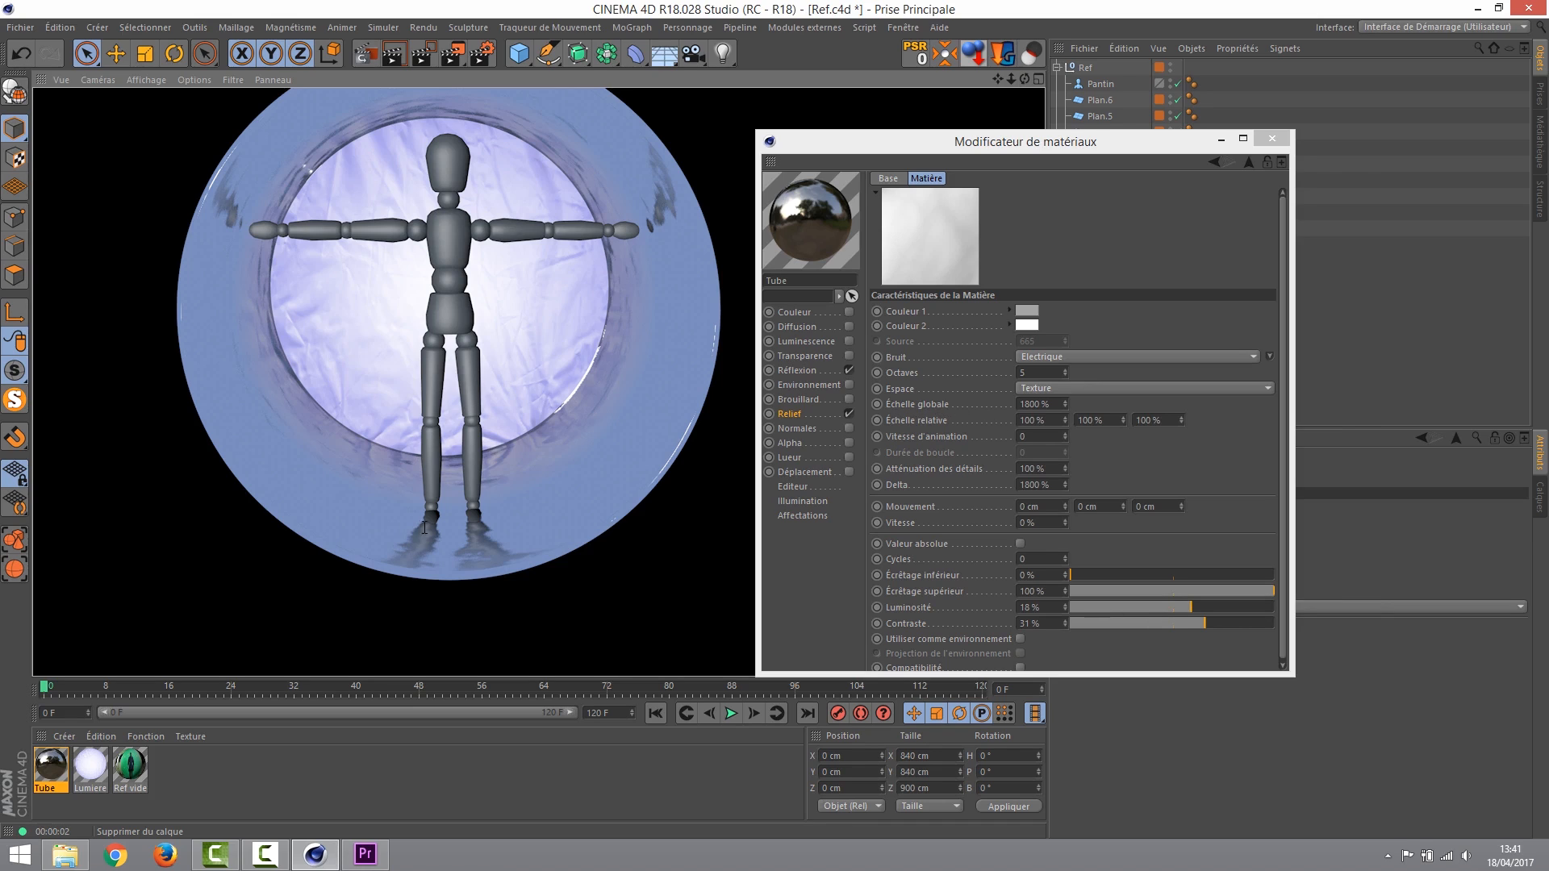
Set the relief noise's Échelle globale to 2000 % and Delta to 800 %, and render the view.
{"action": "left_click", "coordinate": [1037, 404]}
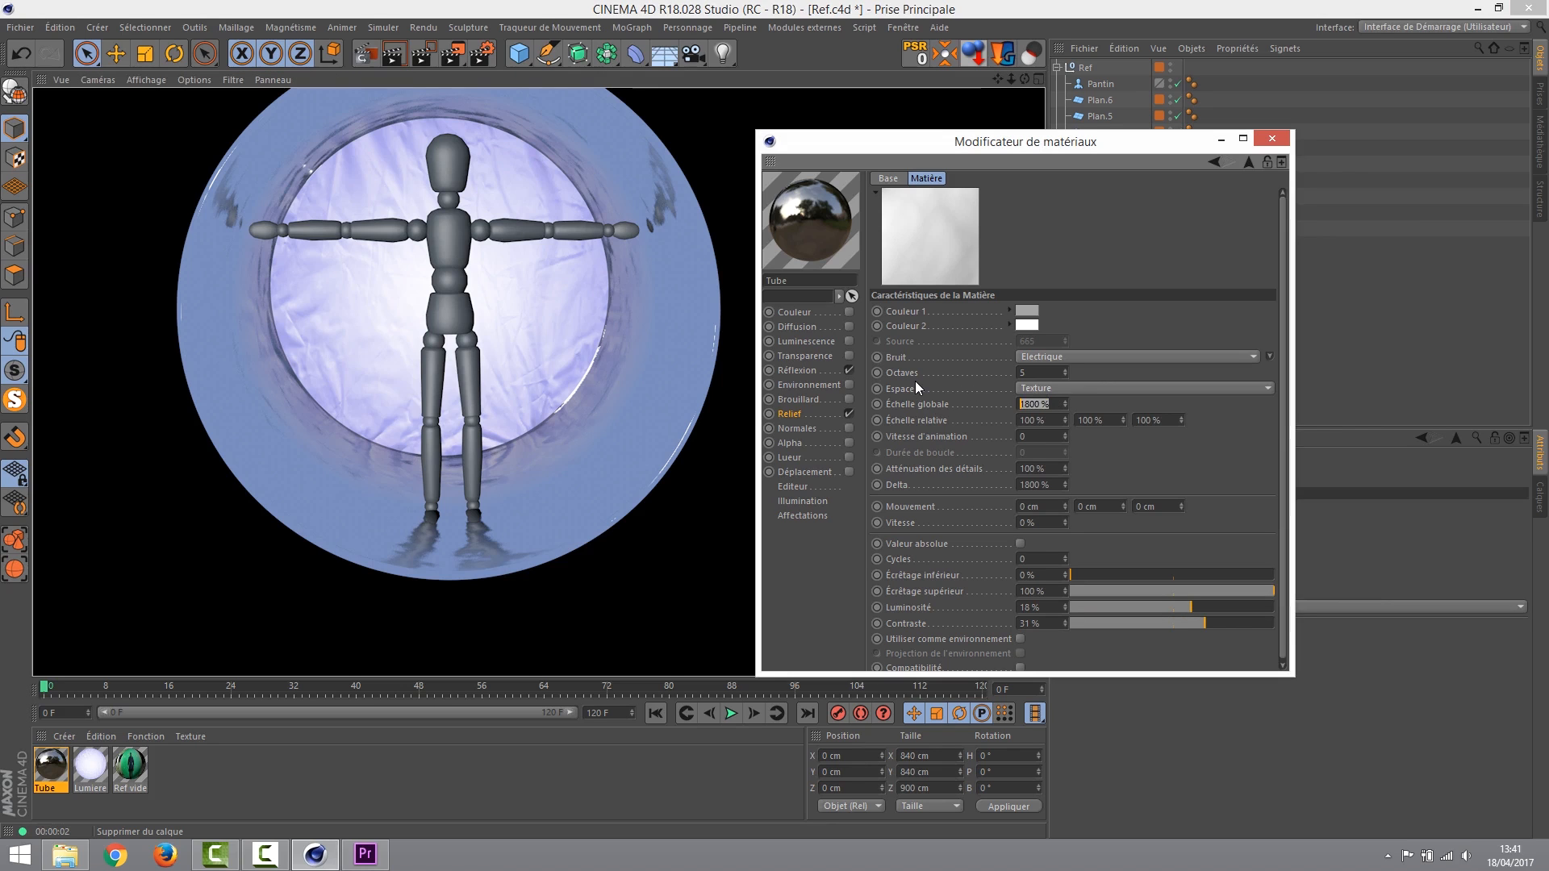
{"action": "type", "text": "2000"}
{"action": "key", "text": "Return"}
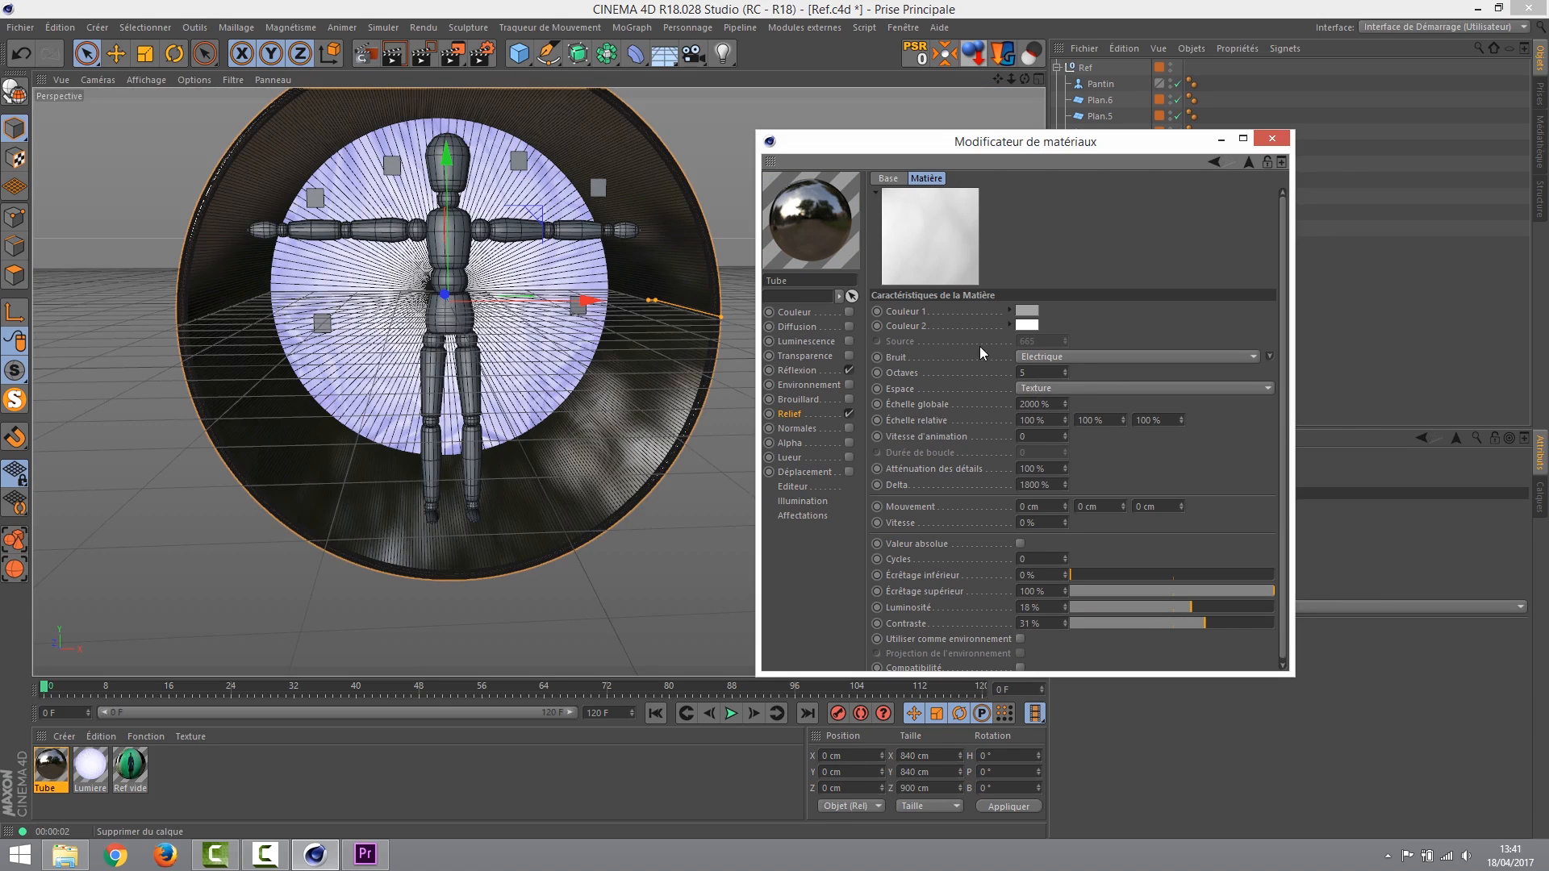
{"action": "type", "text": "800"}
{"action": "key", "text": "Return"}
{"action": "key", "text": "ctrl+r"}
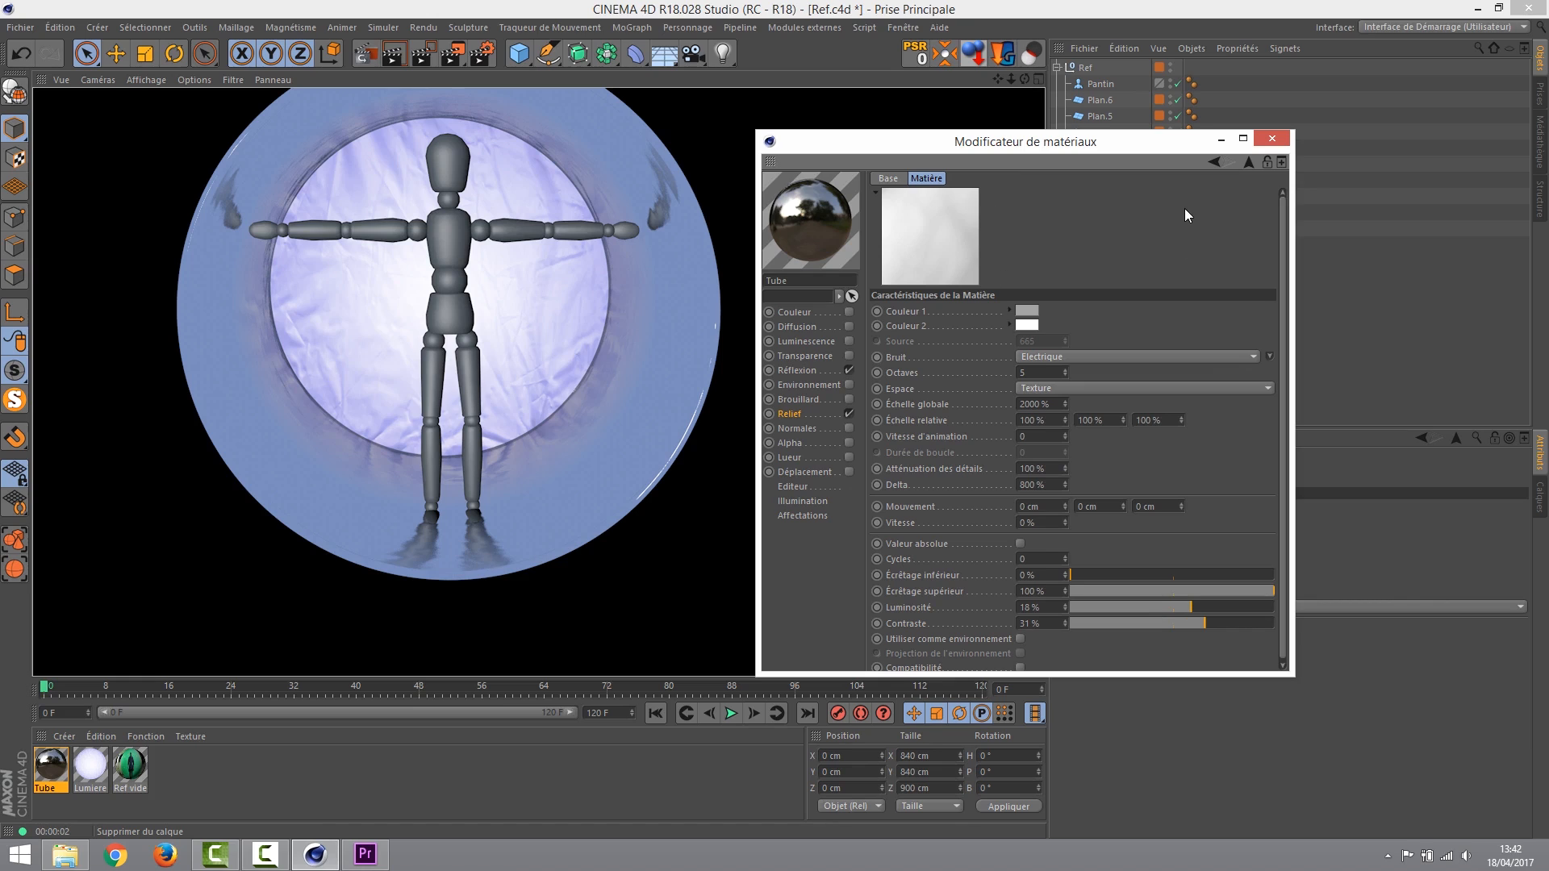
Test the Tube material's Relief intensity at 5 %, set it to 8 % with another render, and close the material editor.
{"action": "left_click", "coordinate": [1249, 162]}
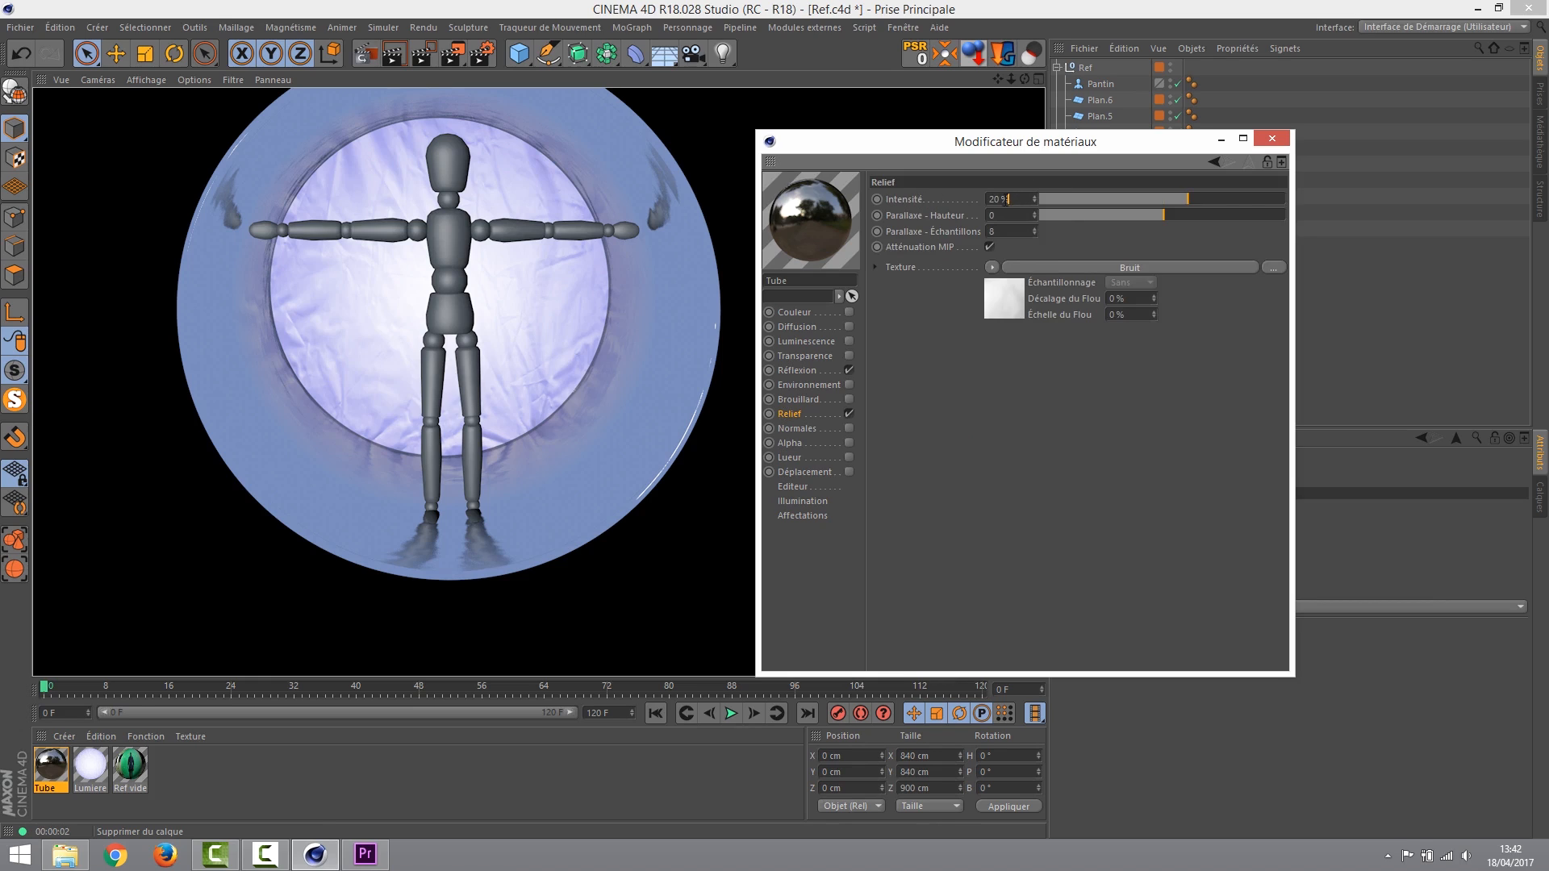
{"action": "left_click_drag", "start_coordinate": [1008, 200], "coordinate": [898, 186]}
{"action": "type", "text": "5"}
{"action": "key", "text": "Return"}
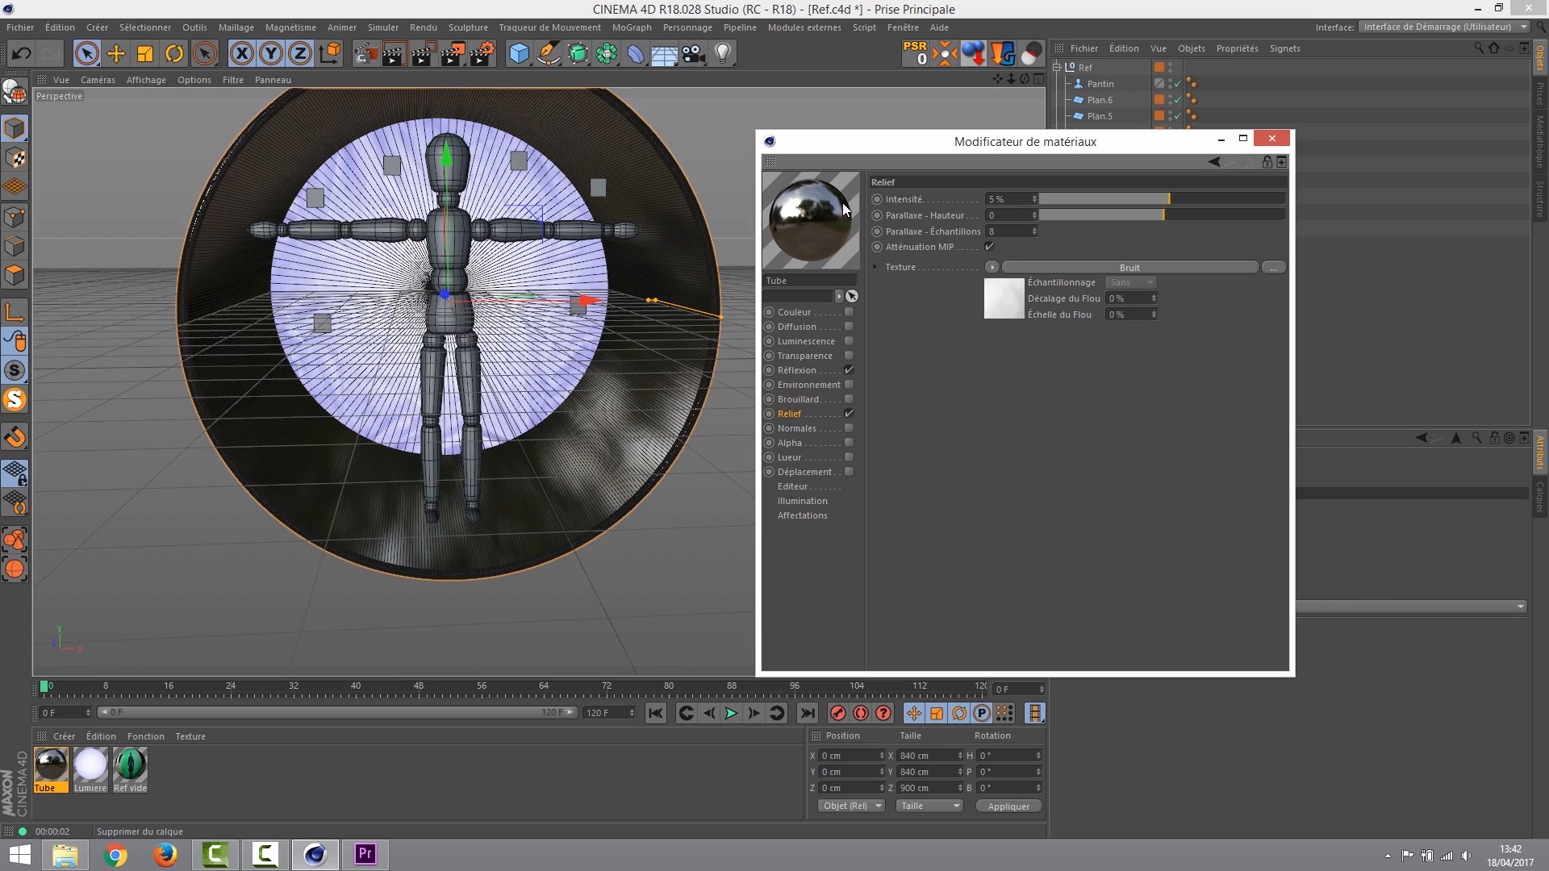
{"action": "key", "text": "ctrl+r"}
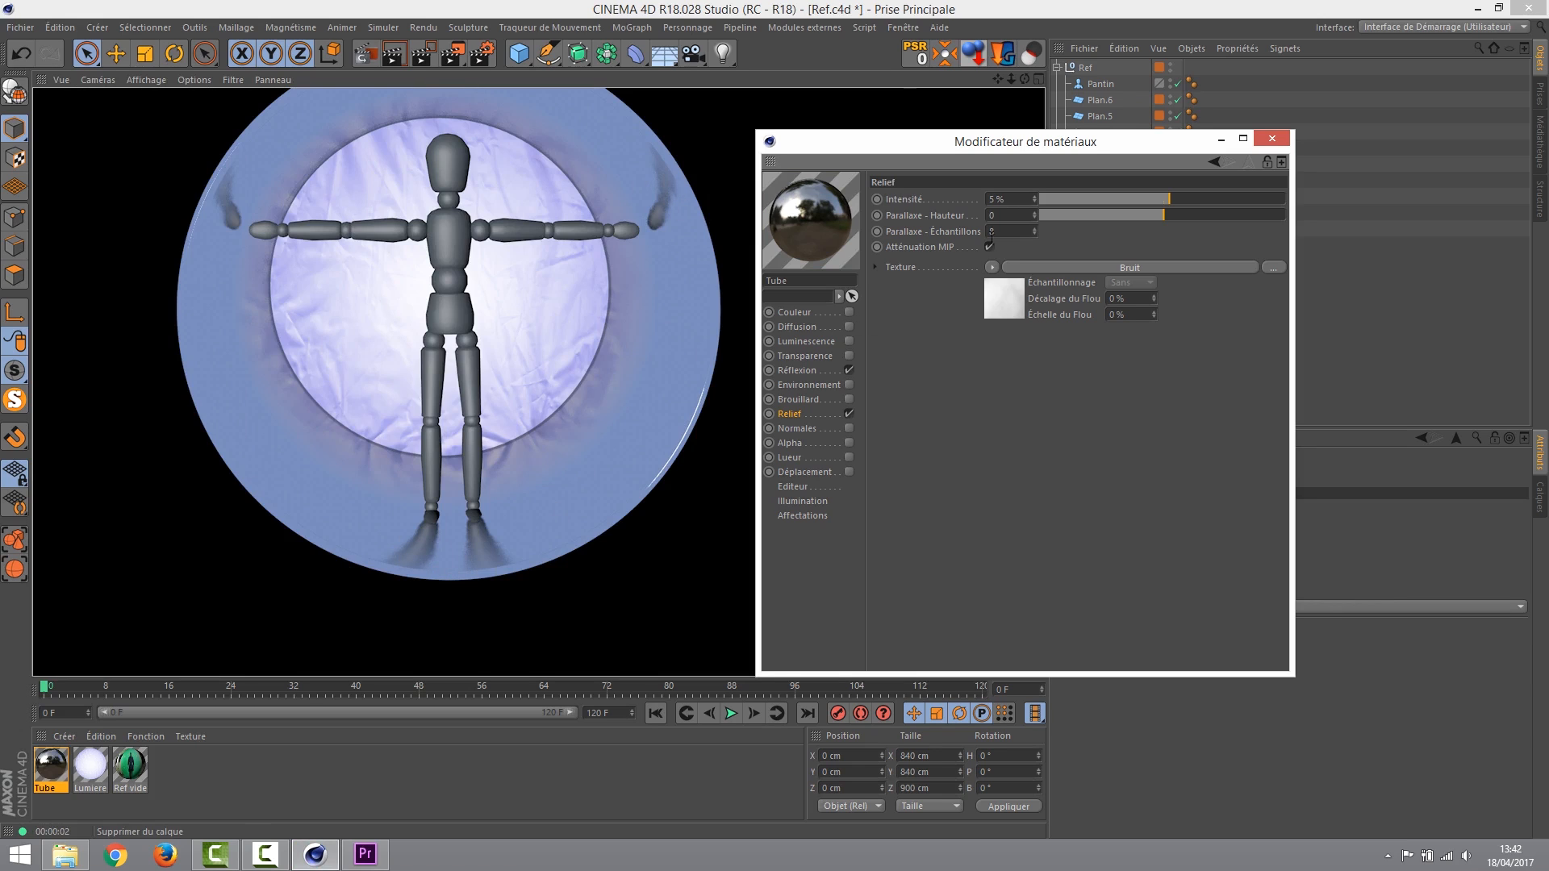
{"action": "left_click_drag", "start_coordinate": [1016, 201], "coordinate": [923, 191]}
{"action": "type", "text": "8"}
{"action": "key", "text": "Return"}
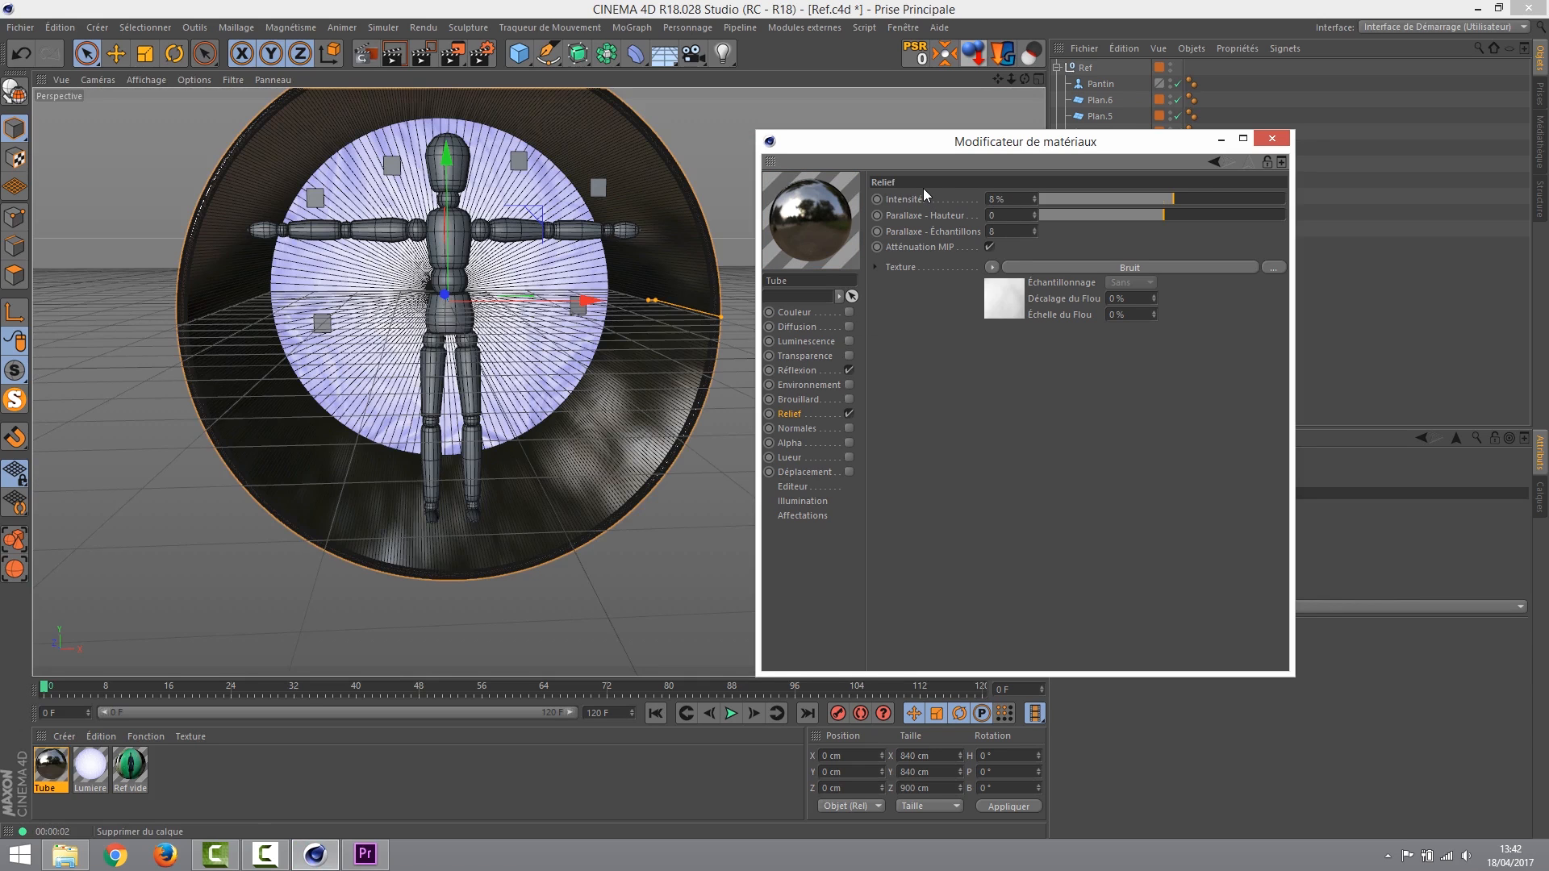
{"action": "key", "text": "ctrl+r"}
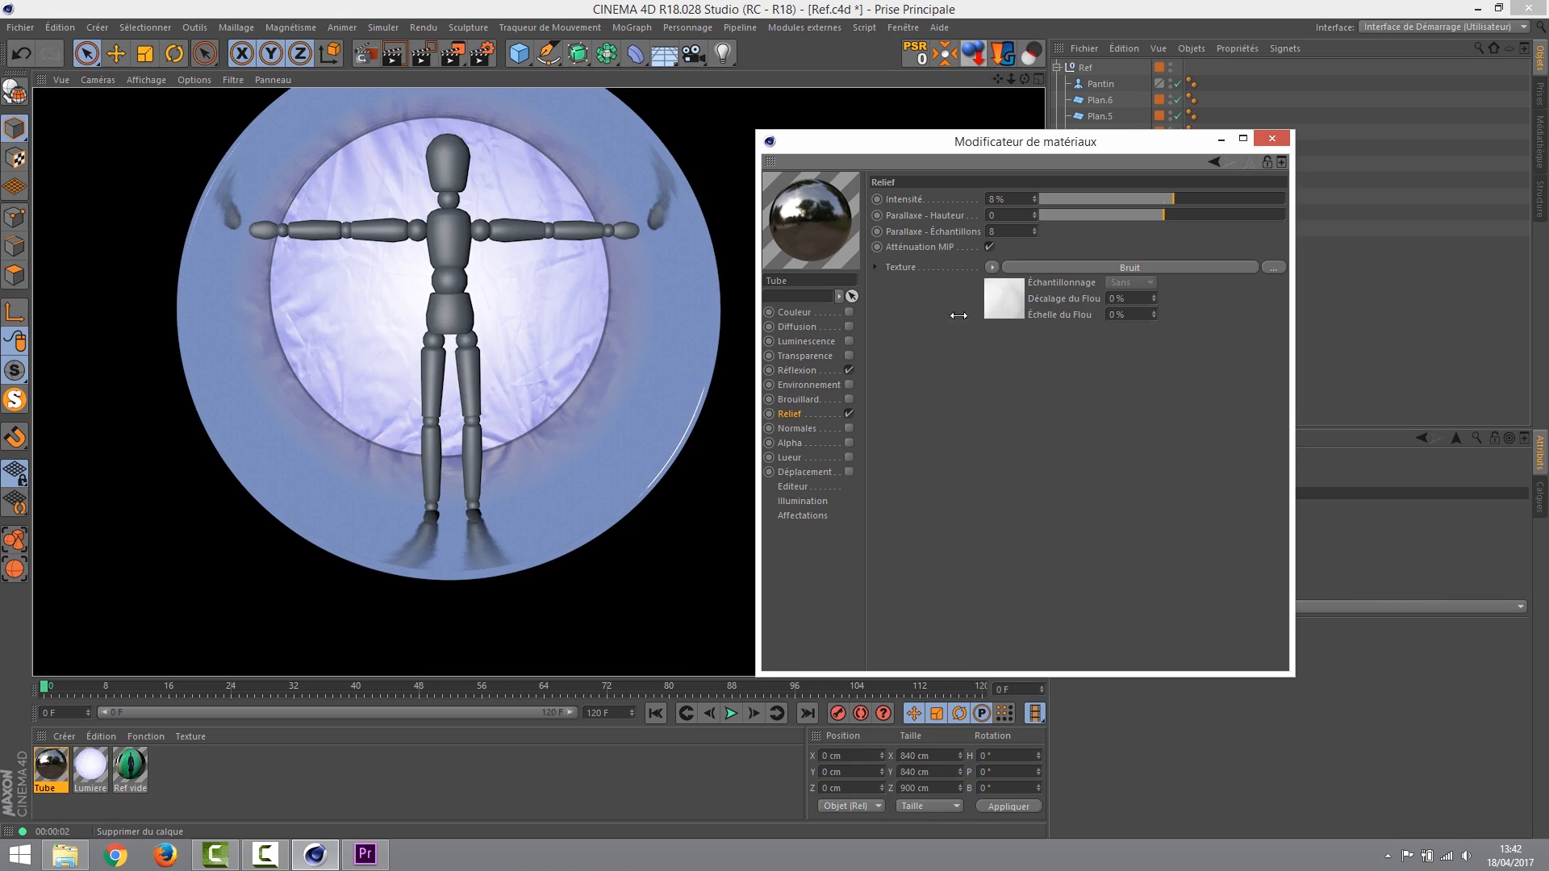
{"action": "left_click", "coordinate": [1275, 140]}
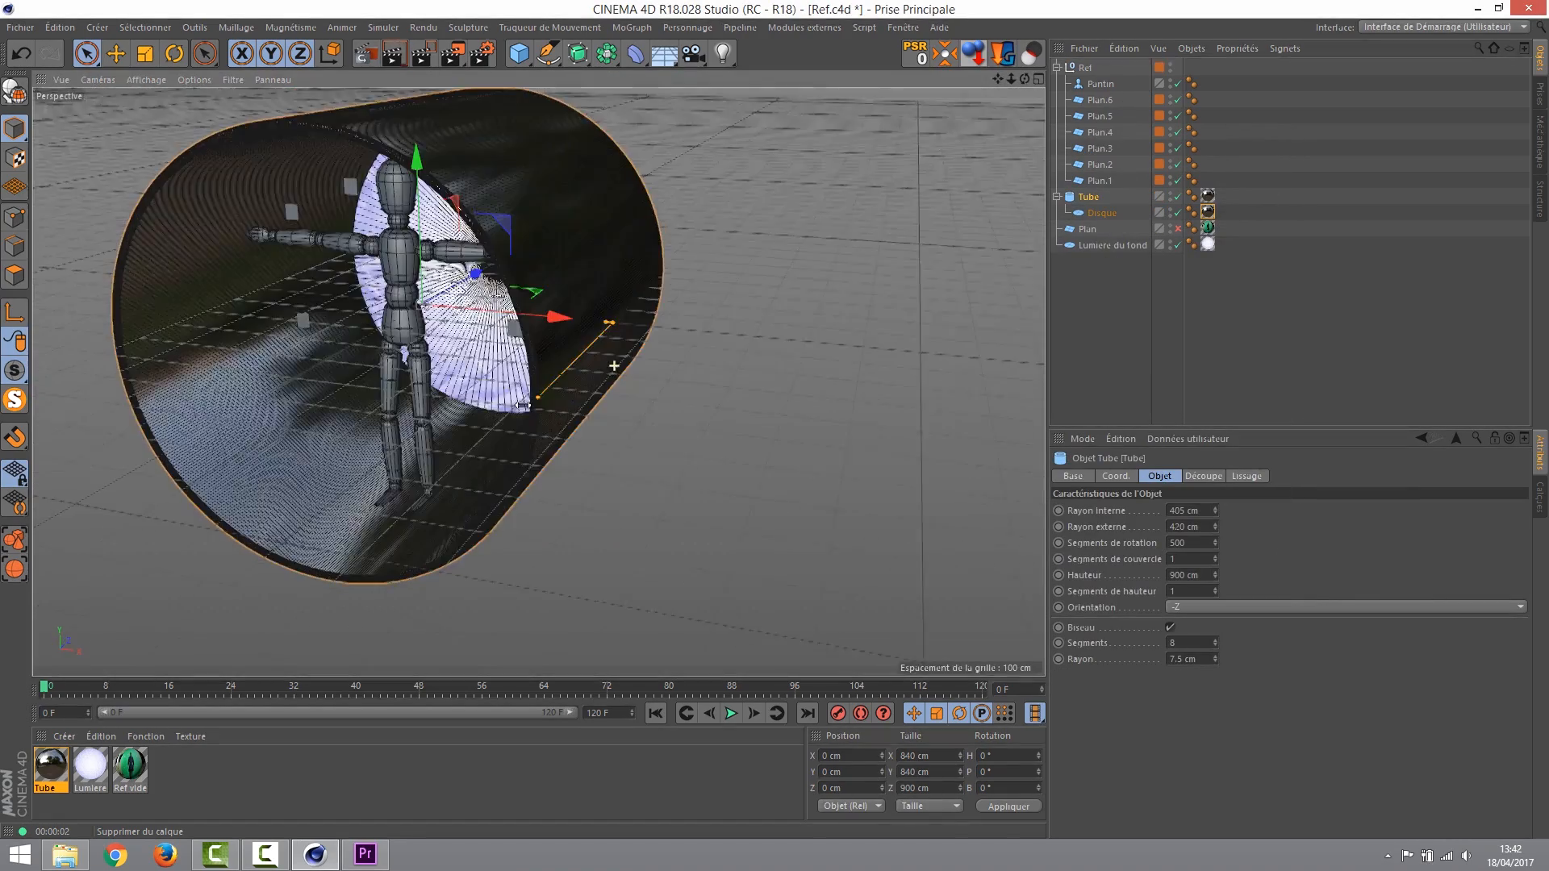
Examine the reflections beneath the figure's feet in a close-up interactive render and return to the centred front view.
{"action": "left_click_drag", "start_coordinate": [401, 477], "coordinate": [465, 472], "text": "alt"}
{"action": "right_click_drag", "start_coordinate": [466, 472], "coordinate": [670, 256], "text": "alt"}
{"action": "key", "text": "alt+r"}
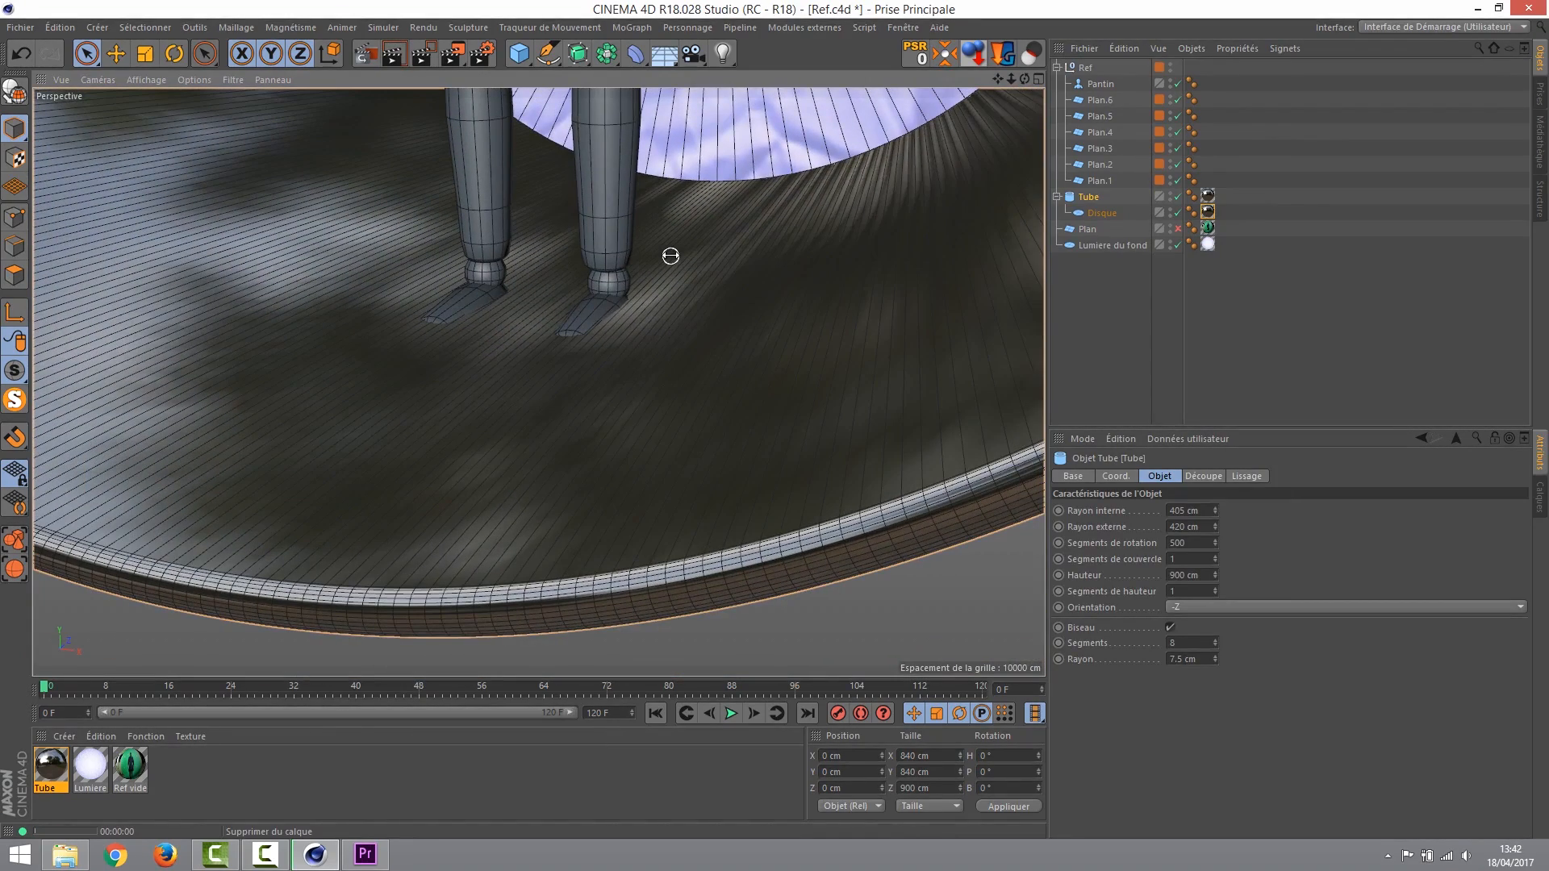
{"action": "left_click_drag", "start_coordinate": [695, 387], "coordinate": [808, 399]}
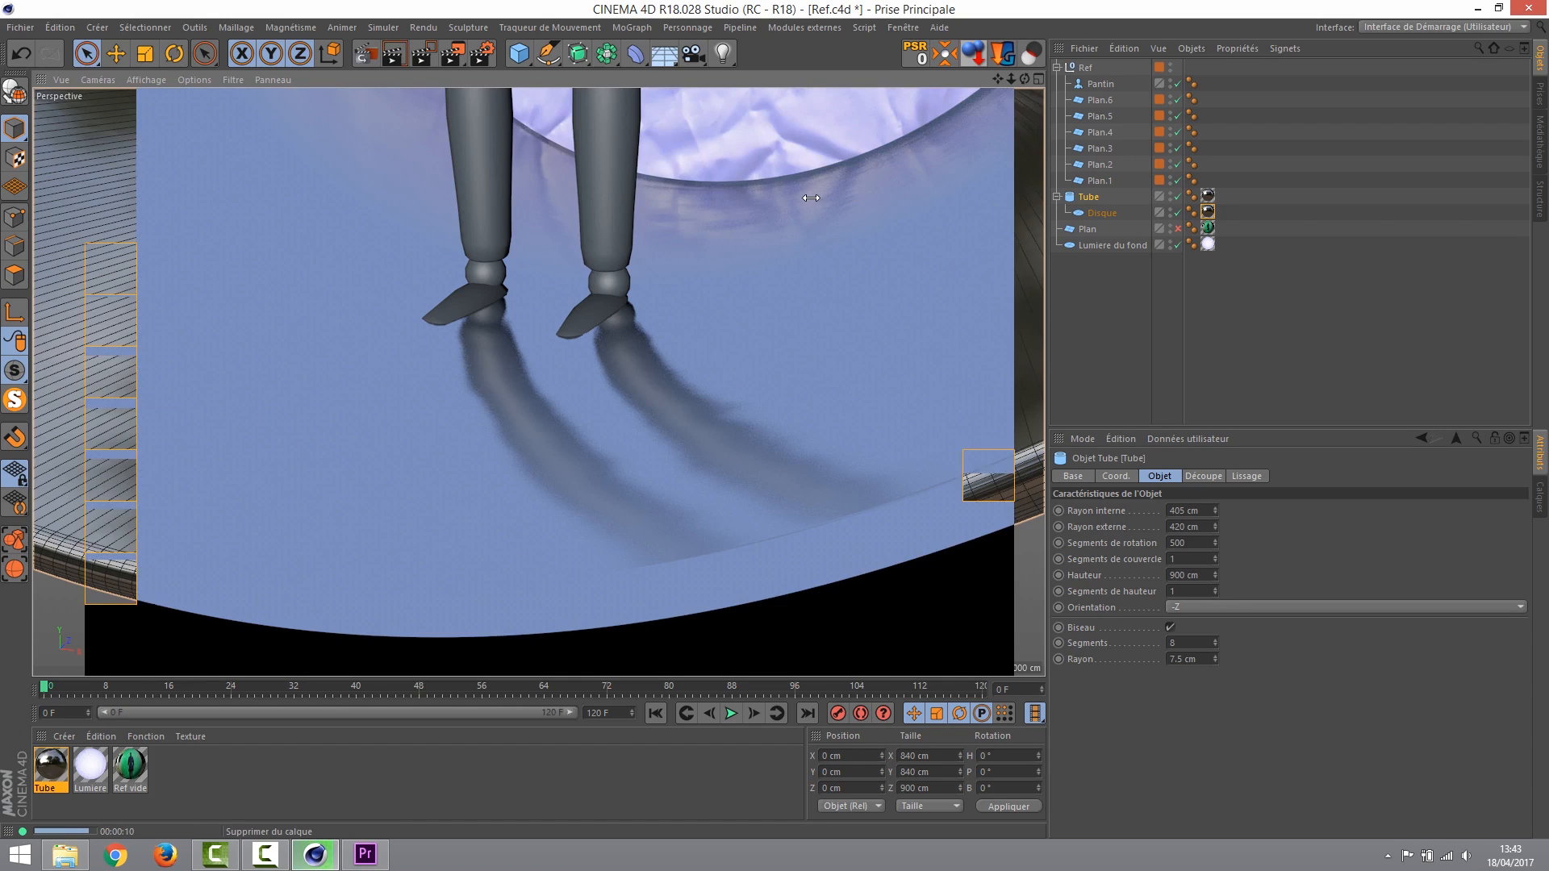
{"action": "right_click_drag", "start_coordinate": [794, 203], "coordinate": [744, 259], "text": "alt"}
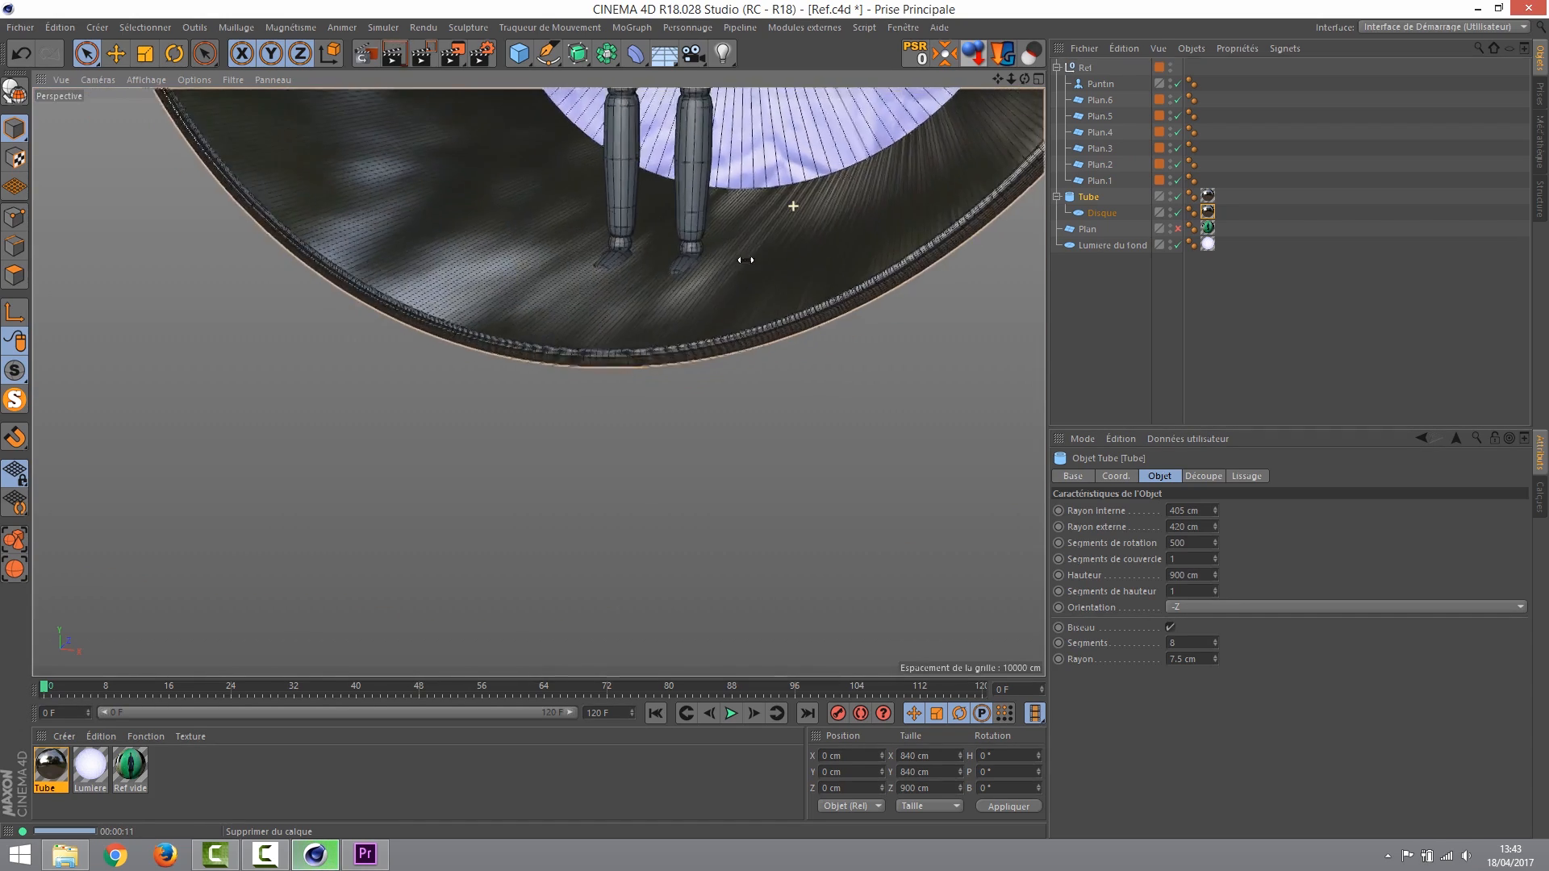
{"action": "left_click_drag", "start_coordinate": [743, 259], "coordinate": [758, 238], "text": "alt"}
{"action": "middle_click_drag", "start_coordinate": [758, 239], "coordinate": [662, 443], "text": "alt"}
{"action": "left_click_drag", "start_coordinate": [654, 410], "coordinate": [655, 375], "text": "alt"}
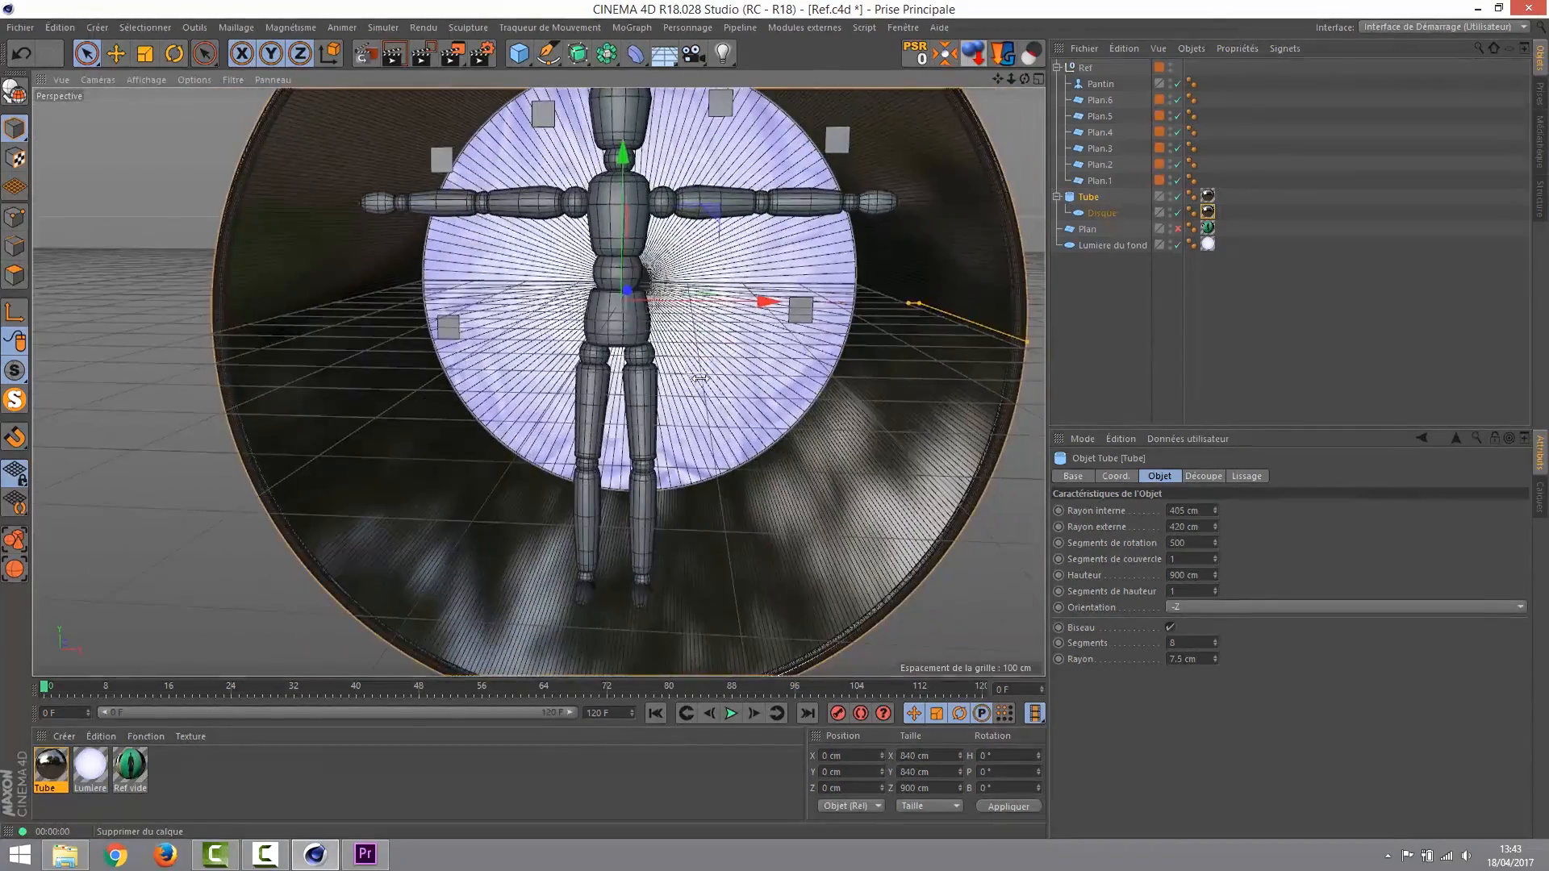
{"action": "middle_click_drag", "start_coordinate": [655, 375], "coordinate": [610, 341], "text": "alt"}
Set the Tube material's reflection layer sampling subdivisions to 2 and render the view.
{"action": "double_click", "coordinate": [50, 765]}
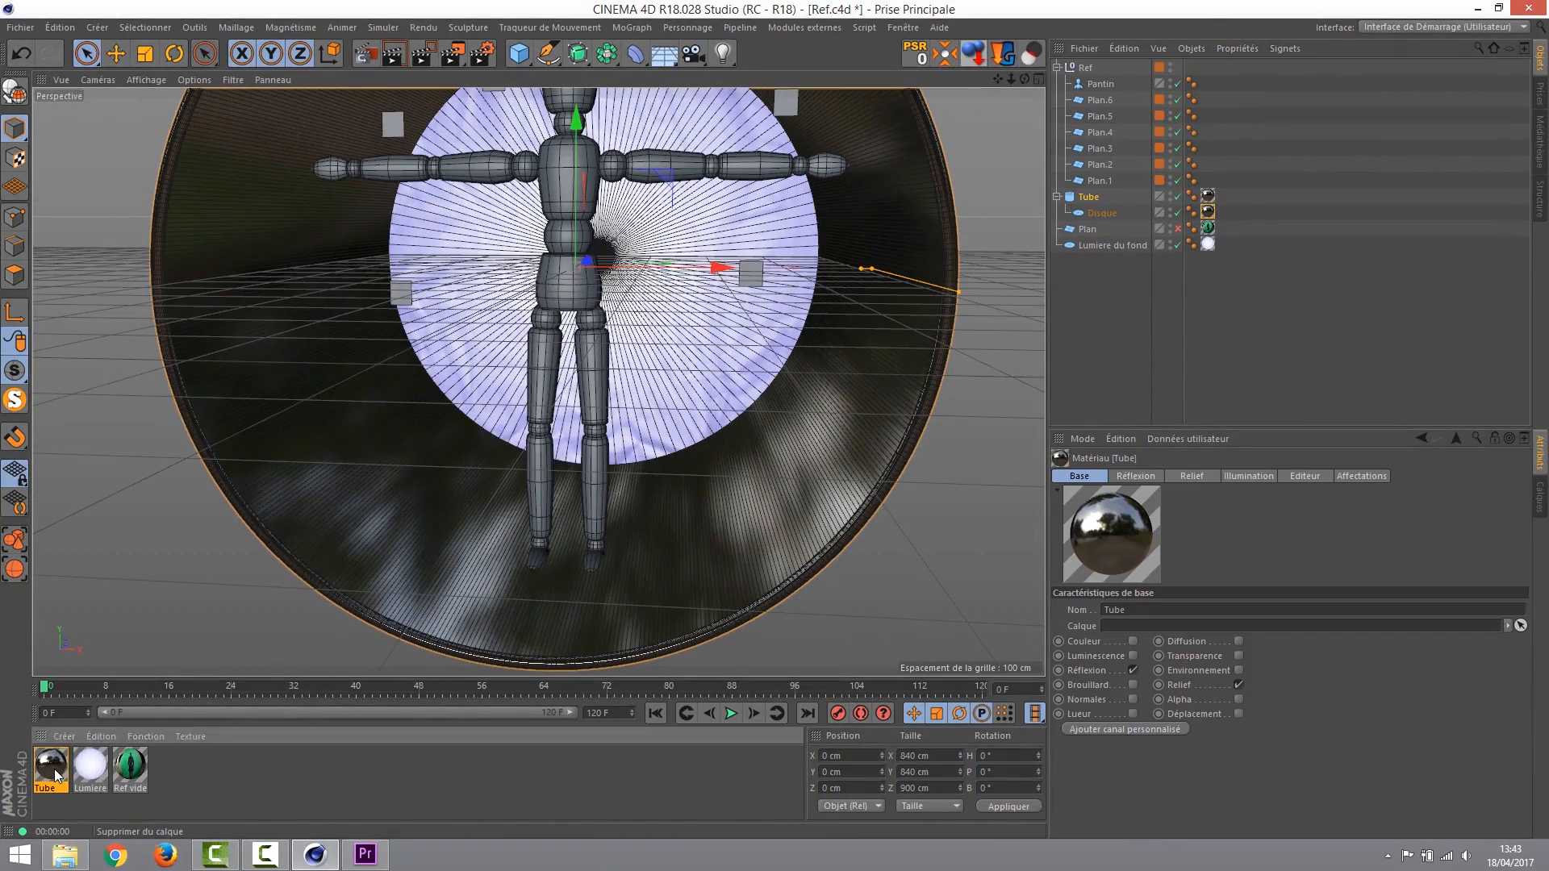
{"action": "left_click", "coordinate": [280, 337]}
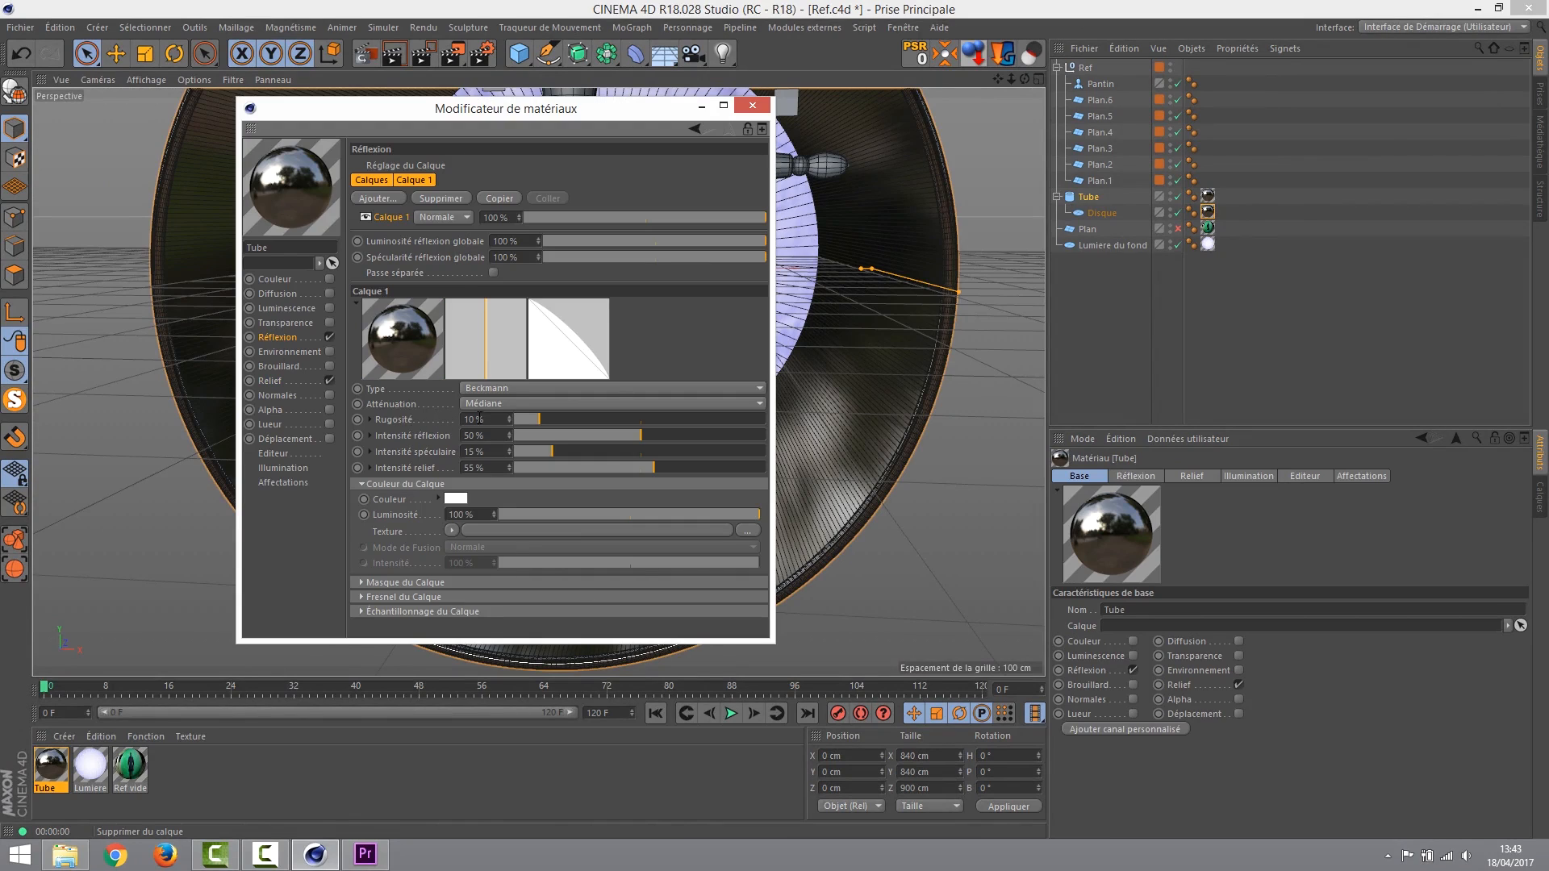
{"action": "left_click", "coordinate": [357, 610]}
{"action": "scroll", "coordinate": [763, 545], "scroll_direction": "down", "scroll_amount": 2}
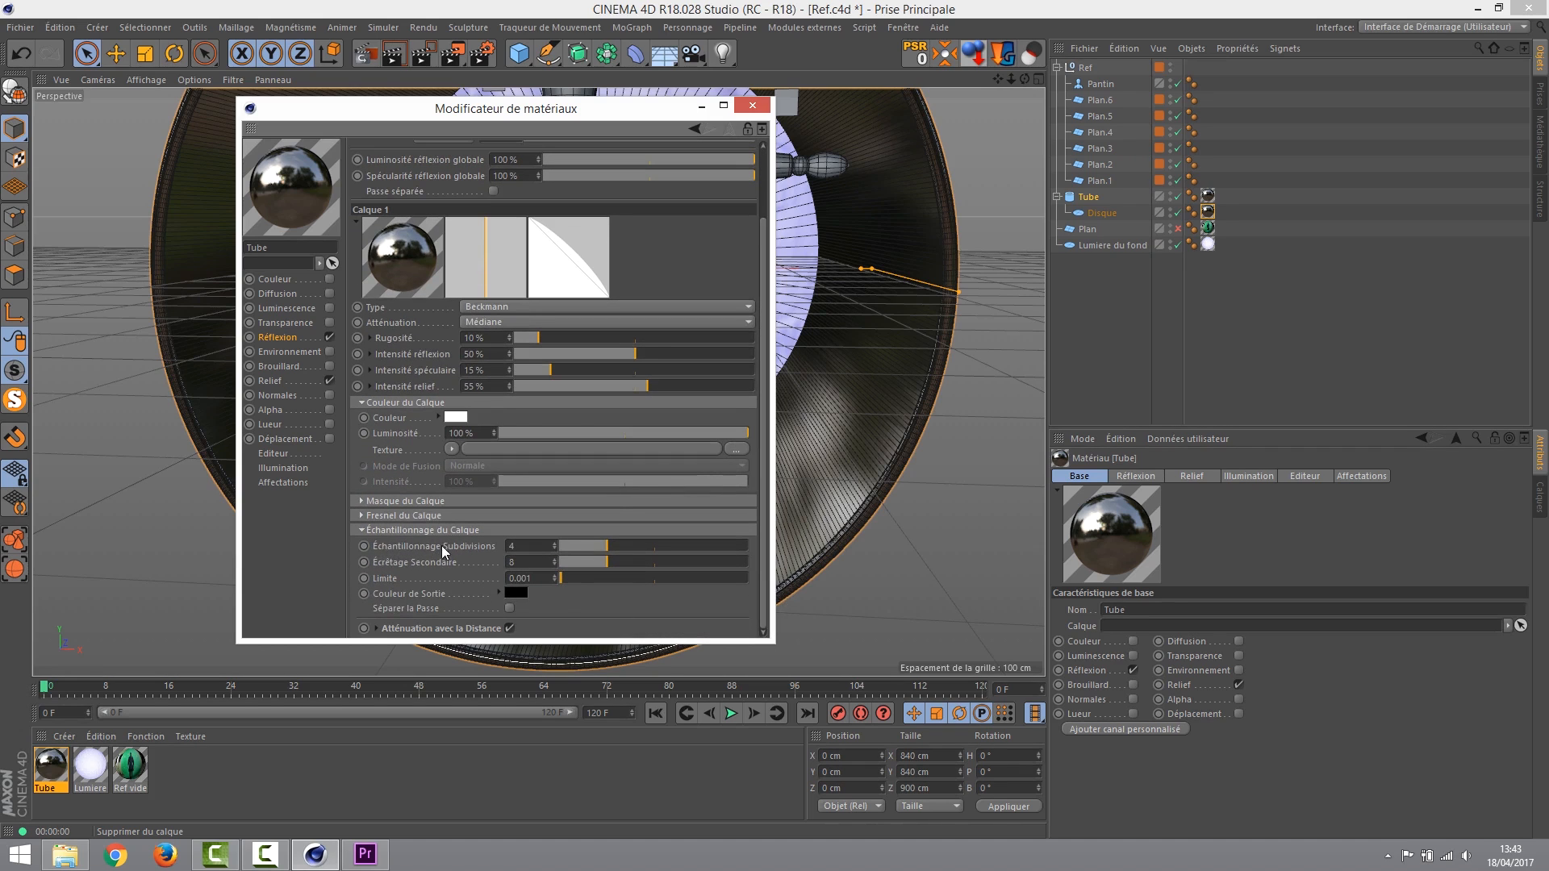
{"action": "left_click_drag", "start_coordinate": [520, 547], "coordinate": [464, 556]}
{"action": "left_click_drag", "start_coordinate": [600, 114], "coordinate": [1131, 119]}
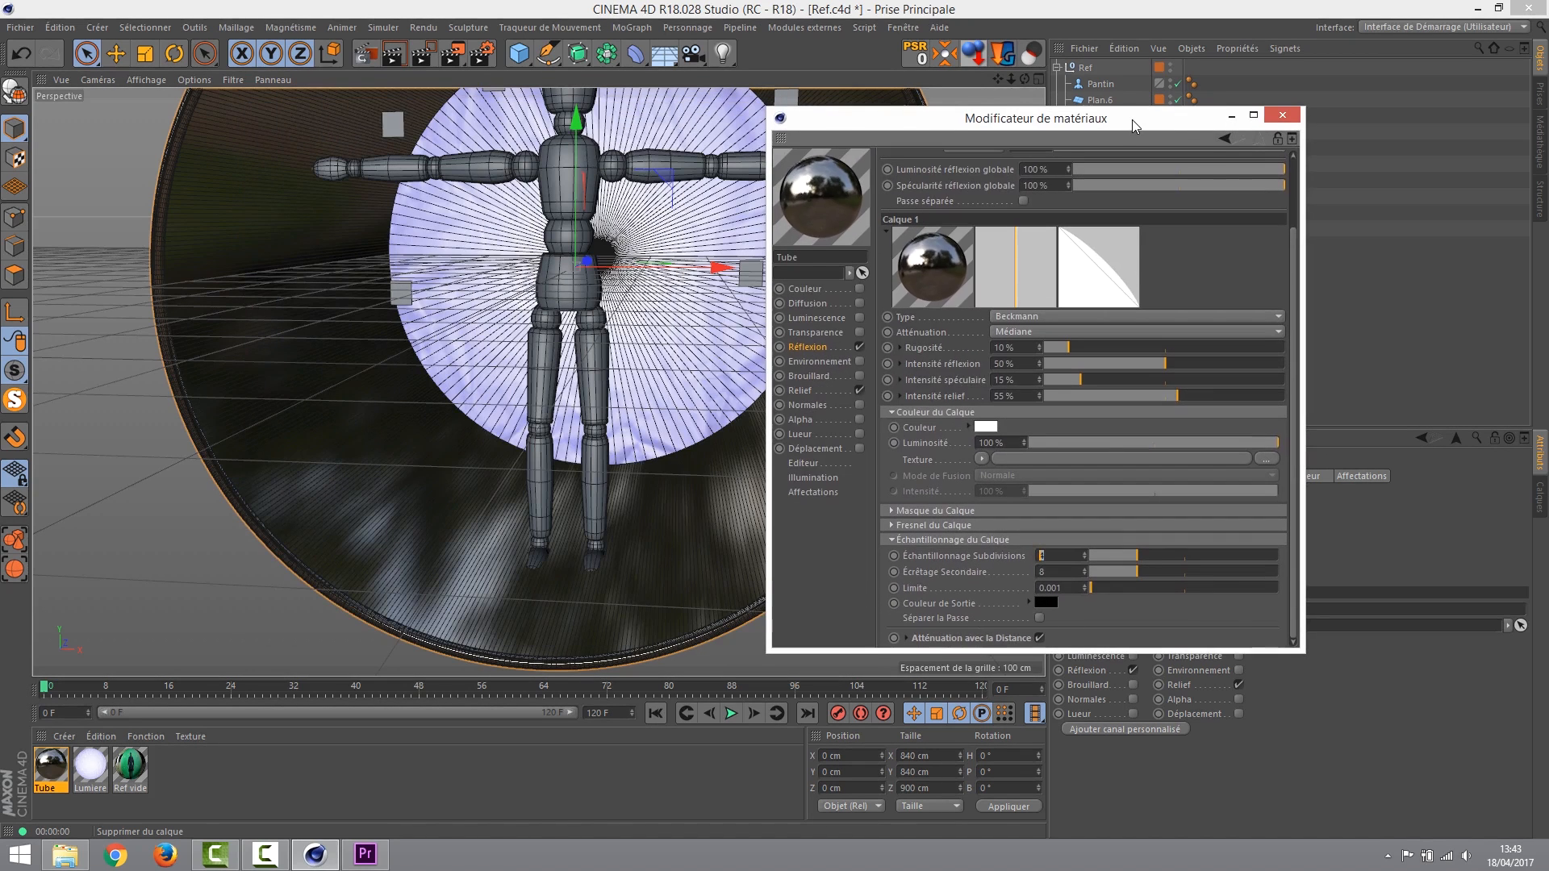
{"action": "type", "text": "2"}
{"action": "key", "text": "Return"}
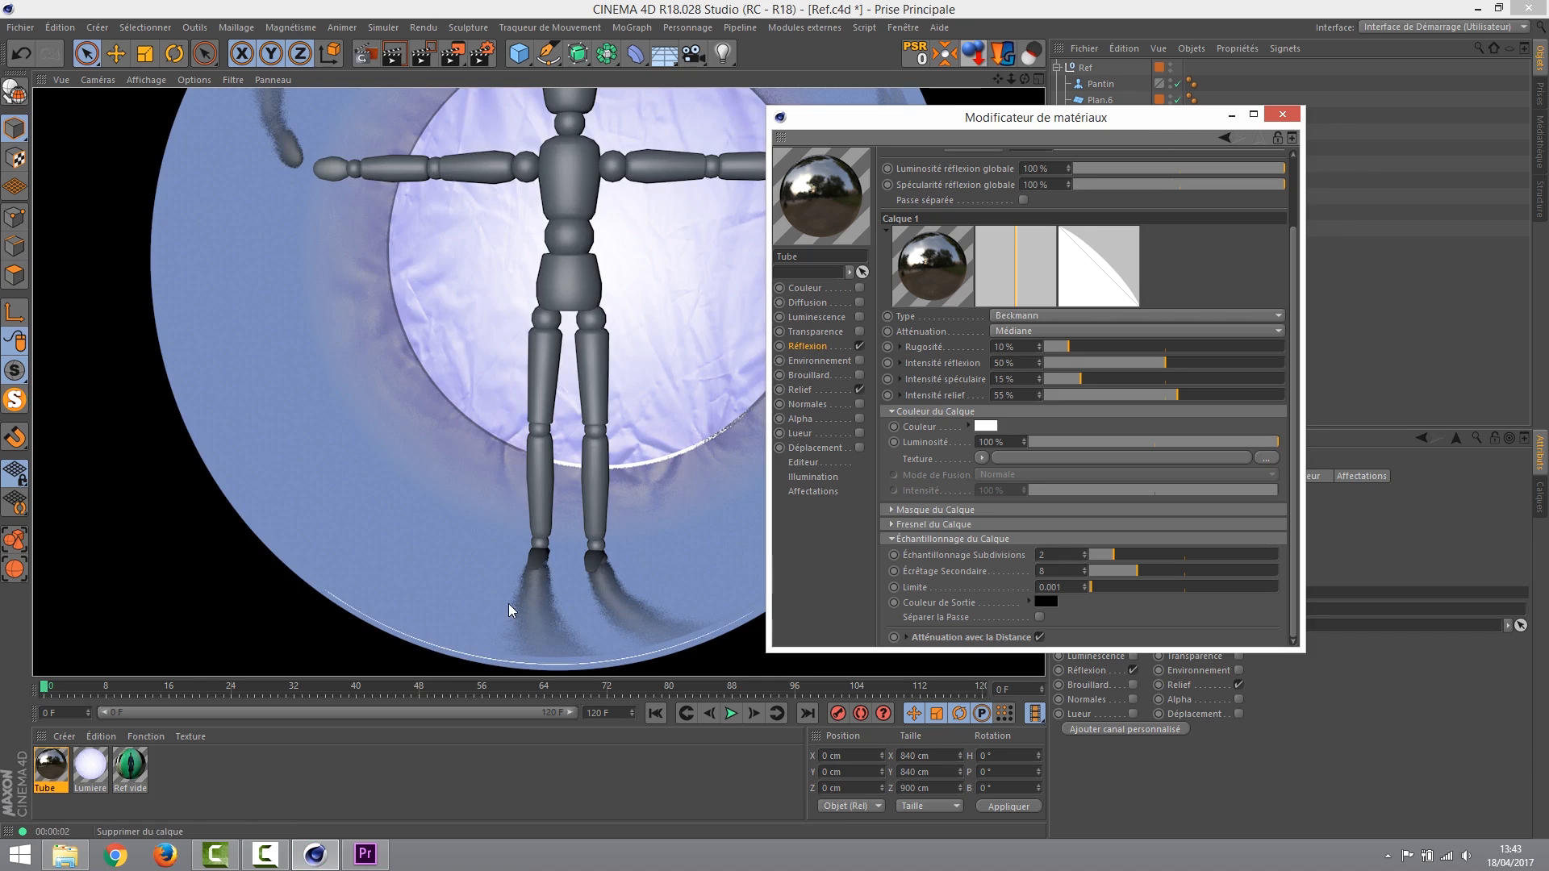
Set Échantillonnage Subdivisions to 8 and render the view for comparison.
{"action": "double_click", "coordinate": [1051, 554]}
{"action": "type", "text": "8"}
{"action": "key", "text": "Return"}
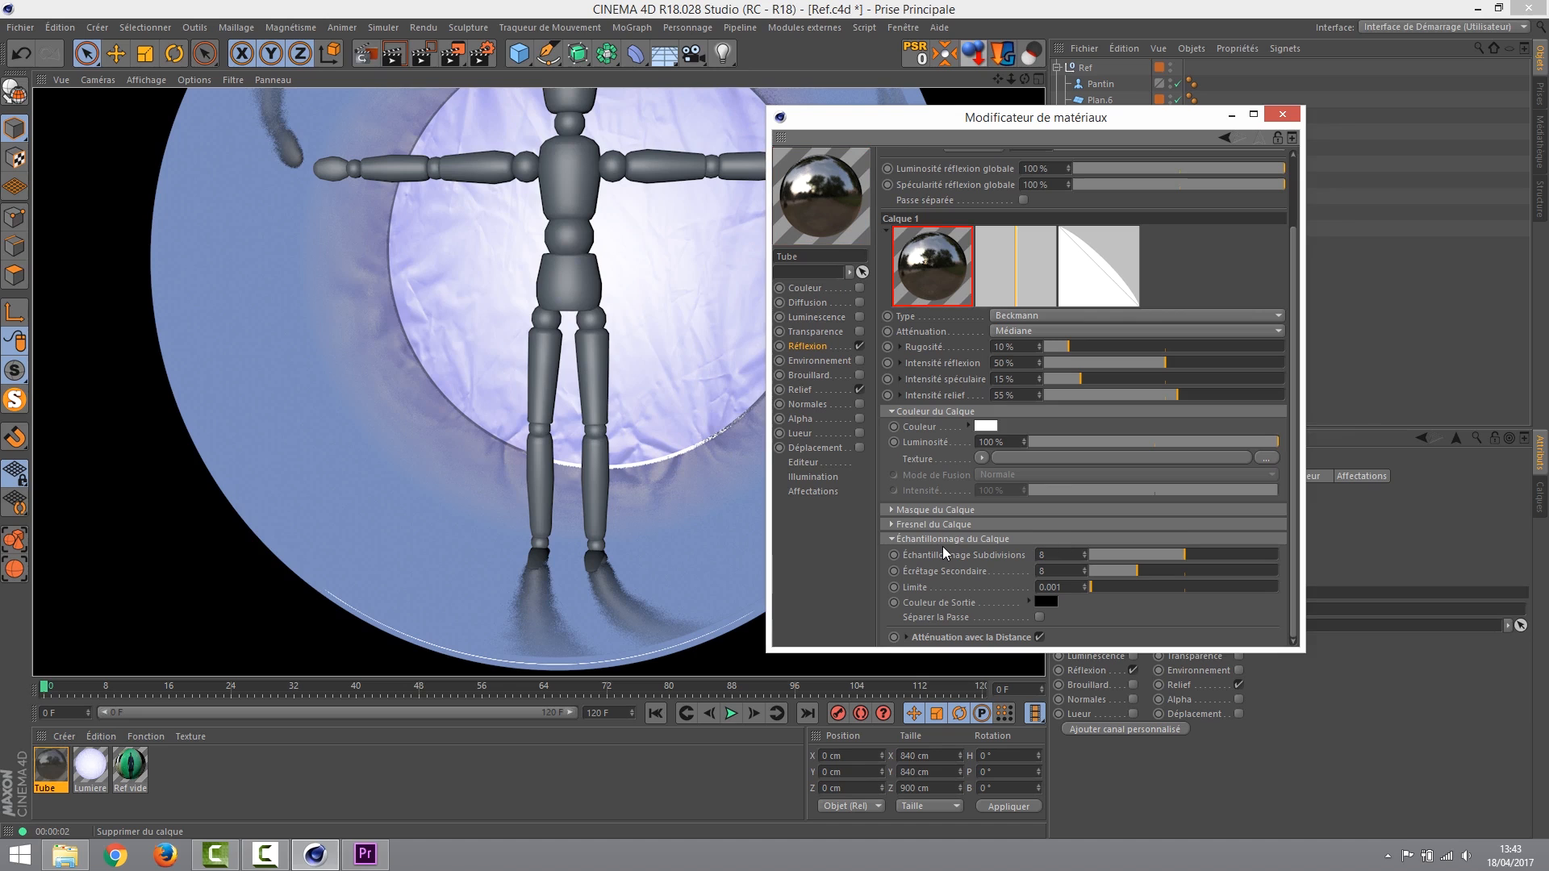
{"action": "key", "text": "ctrl+r"}
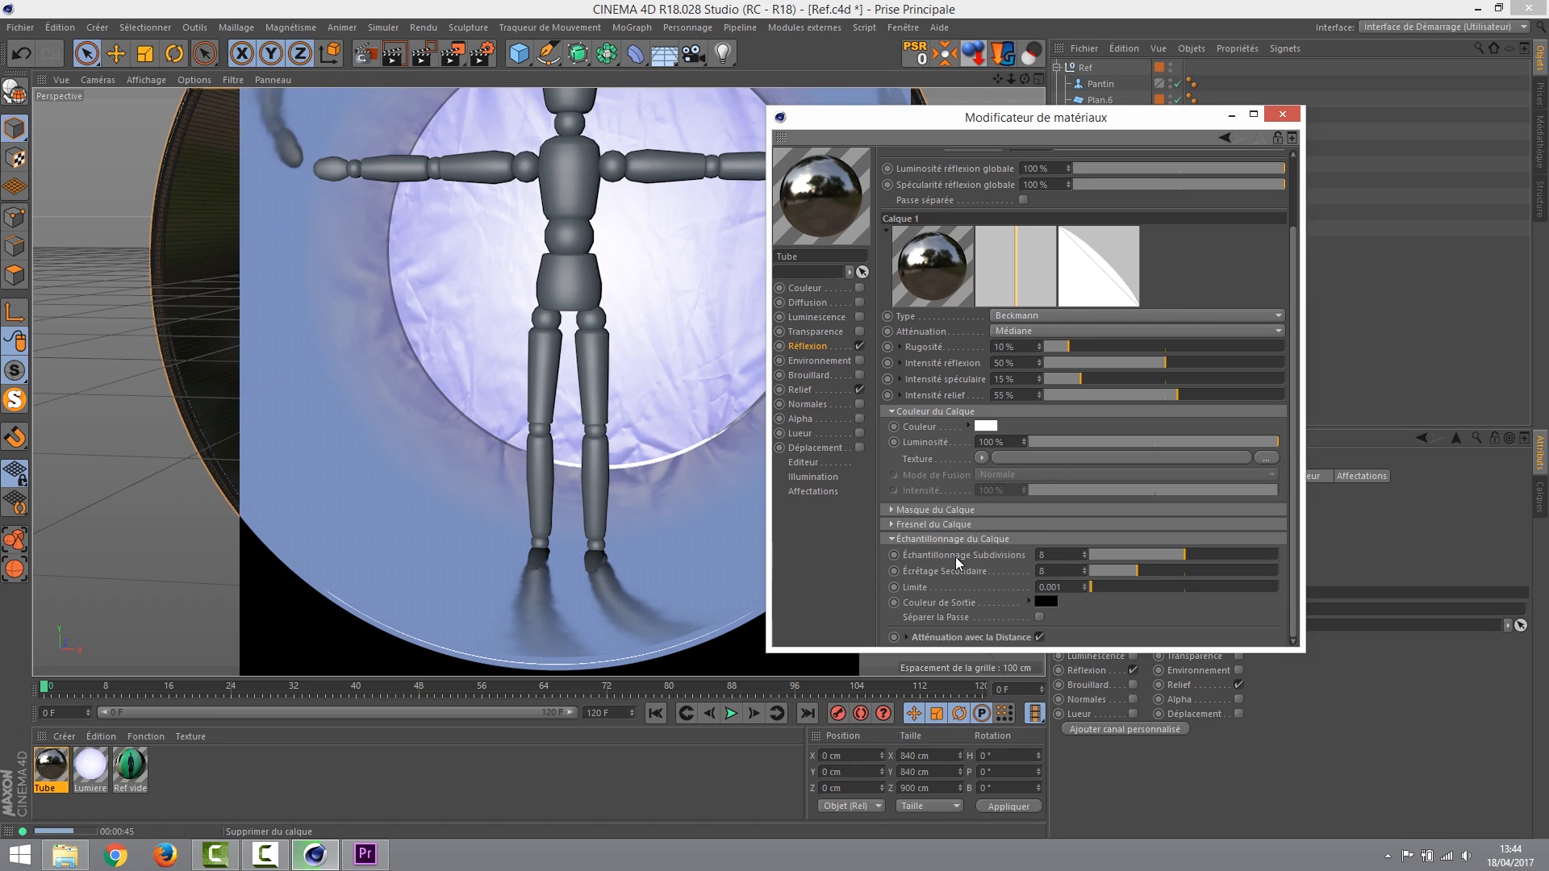
Set the reflection layer's sampling subdivisions back to 4 and close the material editor.
{"action": "left_click_drag", "start_coordinate": [1055, 555], "coordinate": [981, 543]}
{"action": "type", "text": "4"}
{"action": "key", "text": "Return"}
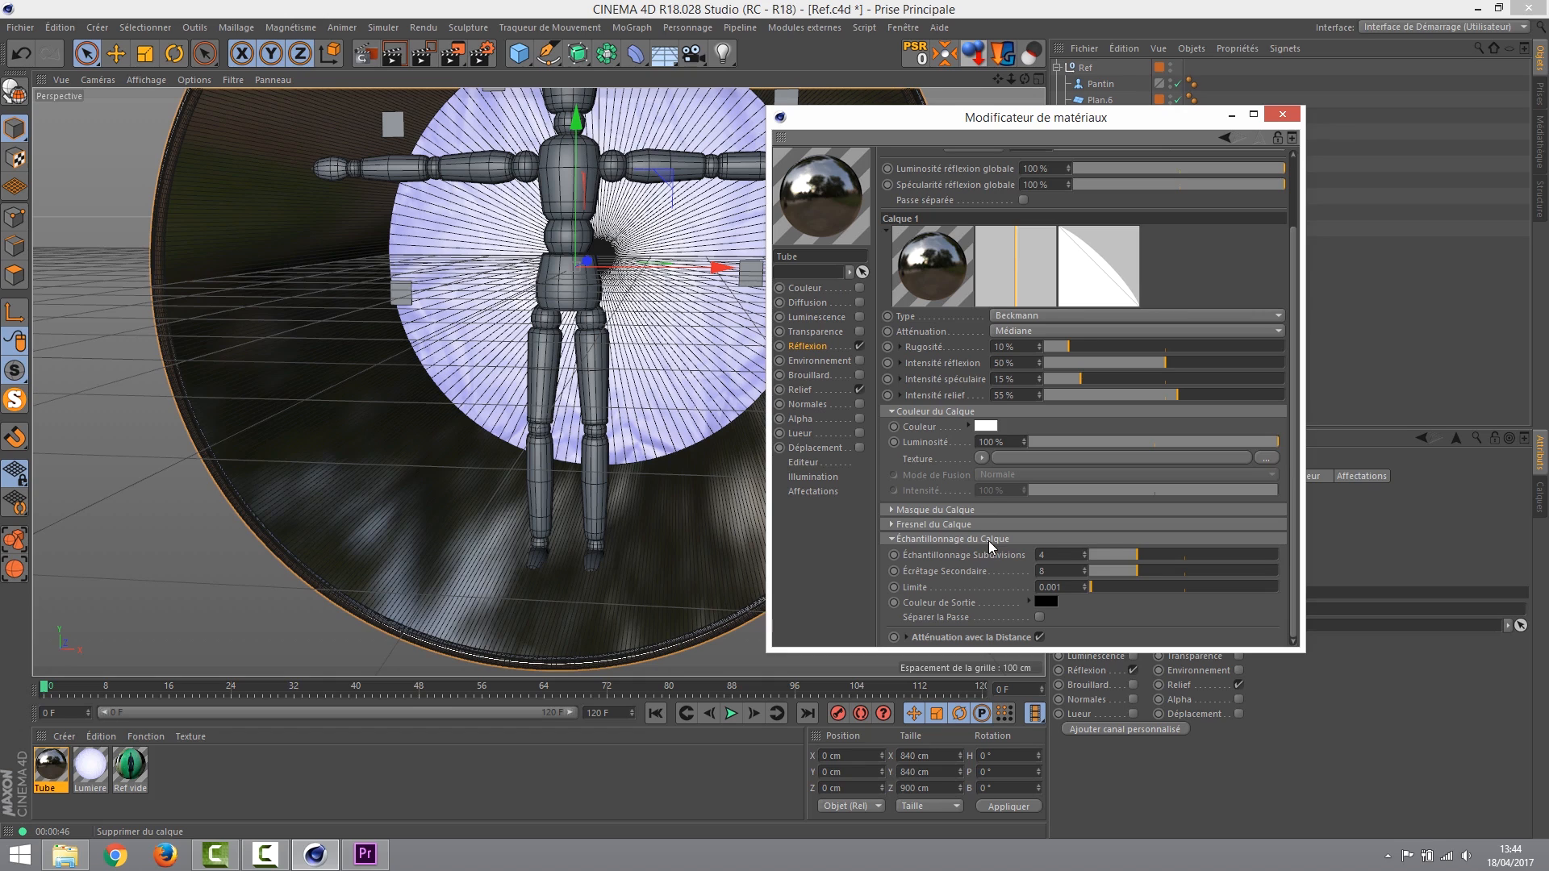
{"action": "left_click_drag", "start_coordinate": [1085, 118], "coordinate": [808, 132]}
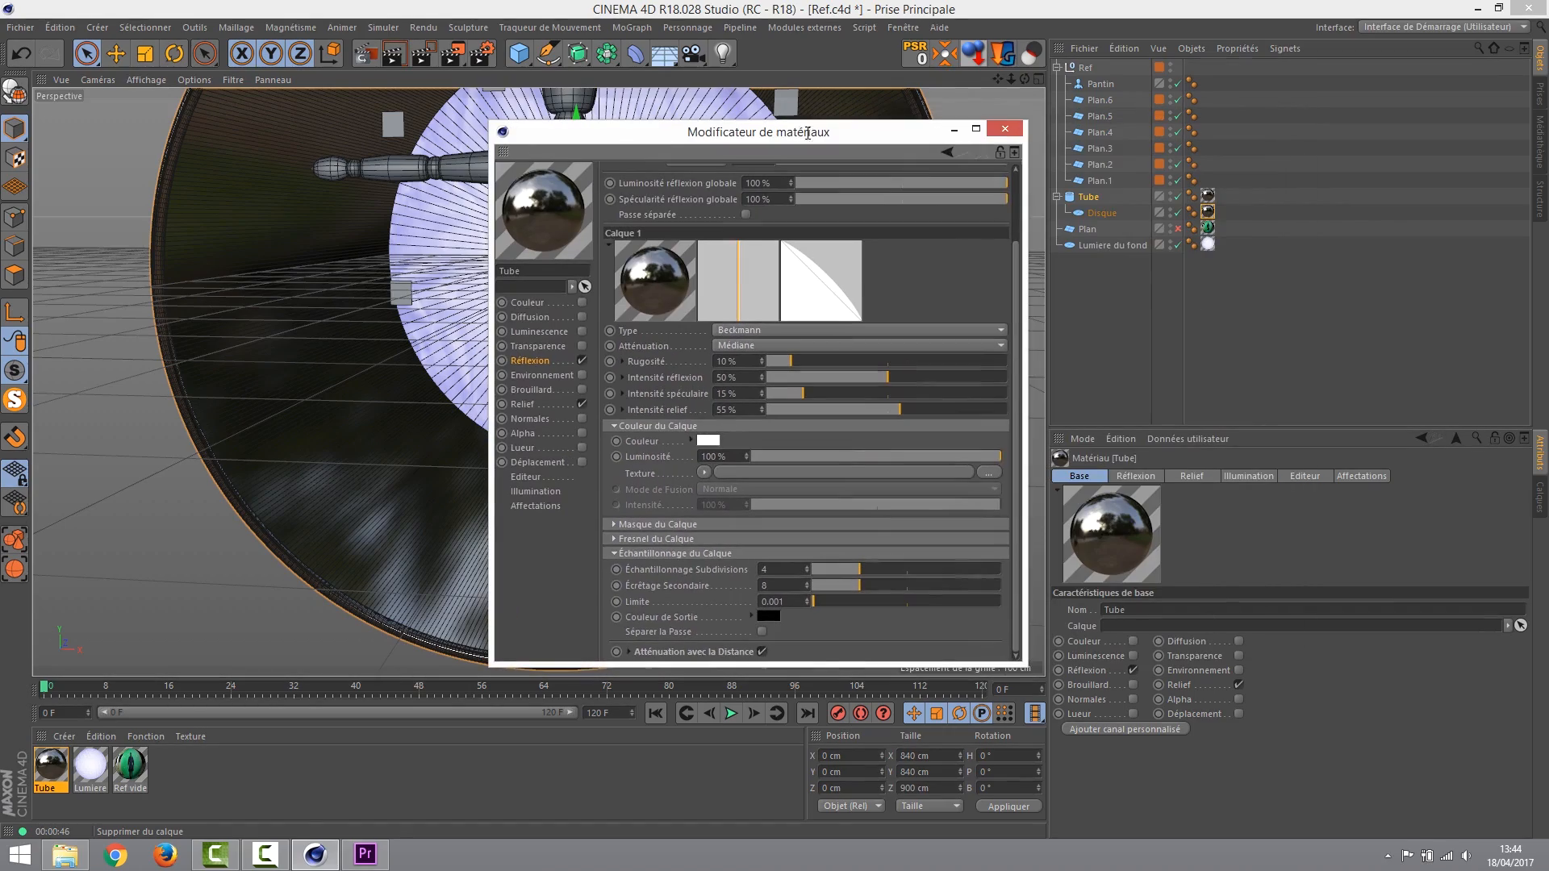
{"action": "left_click", "coordinate": [1006, 129]}
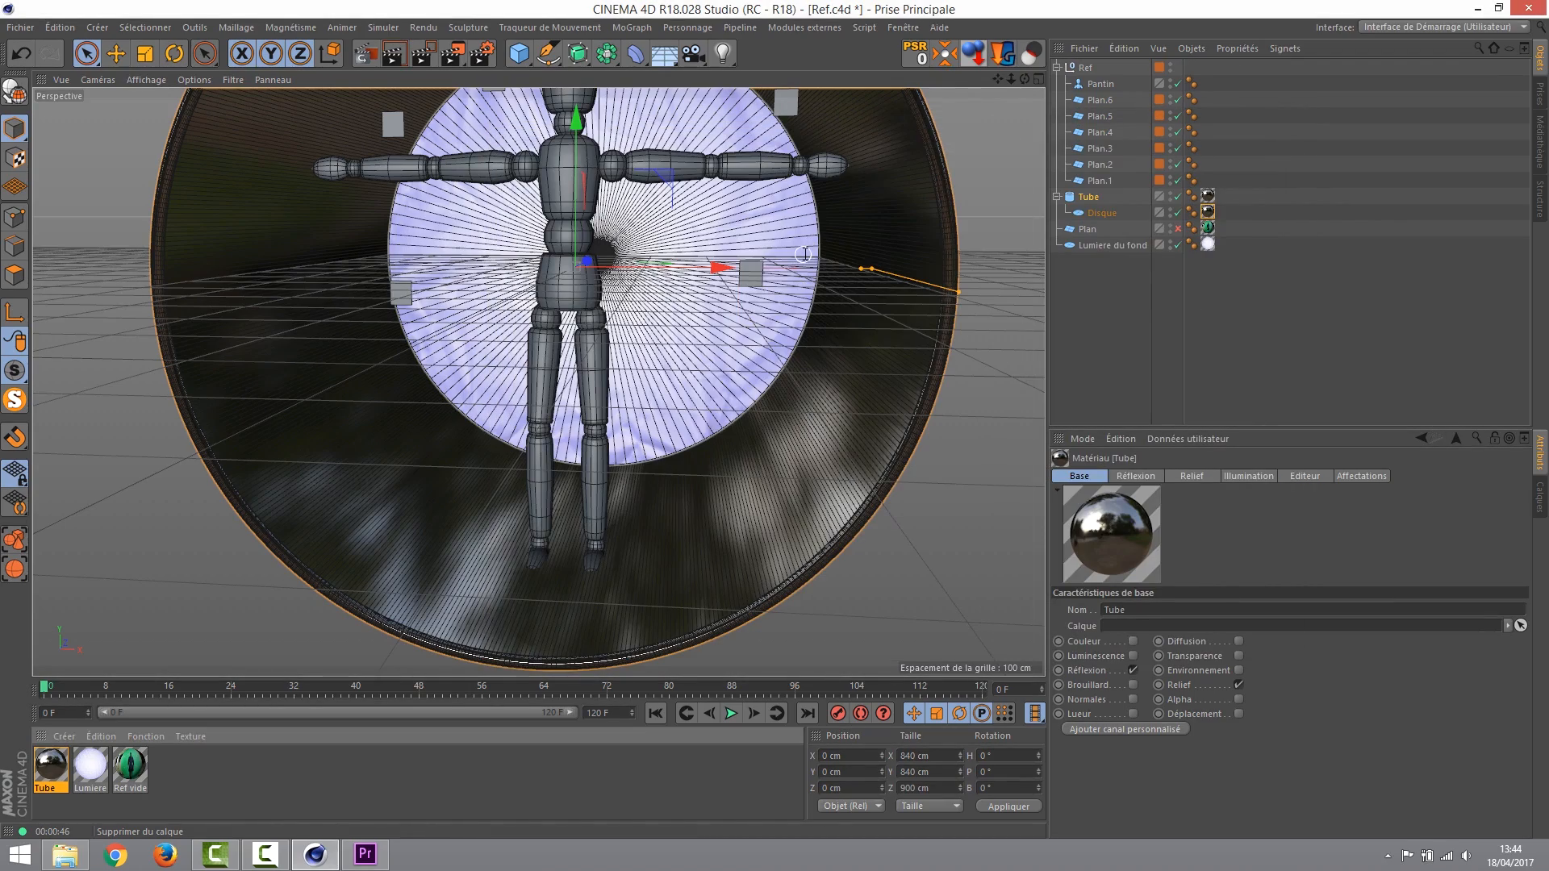